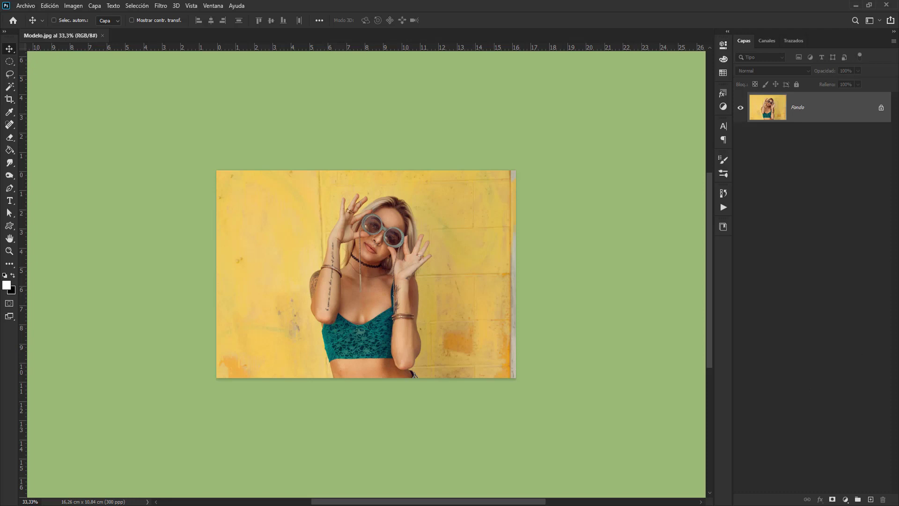
Add a Brillo/contraste adjustment layer over the photo with brightness -150 and contrast 100
left_click(846, 503)
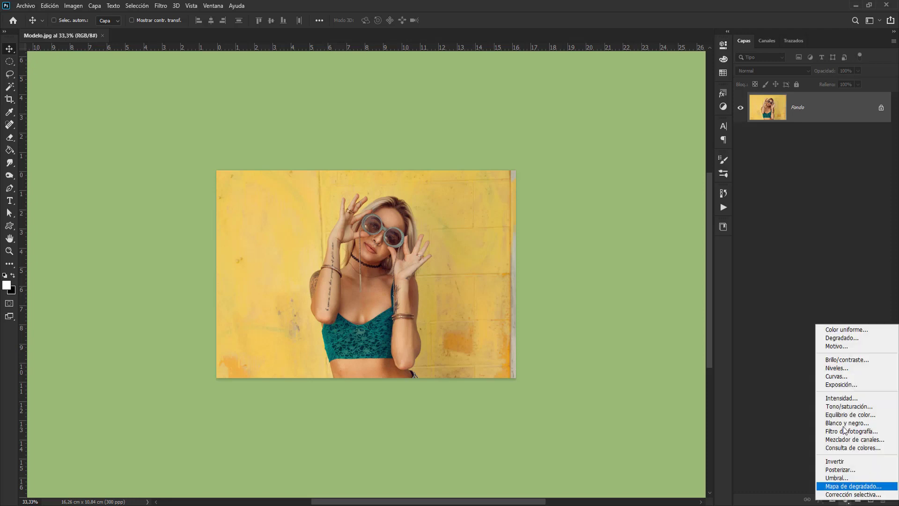
left_click(864, 362)
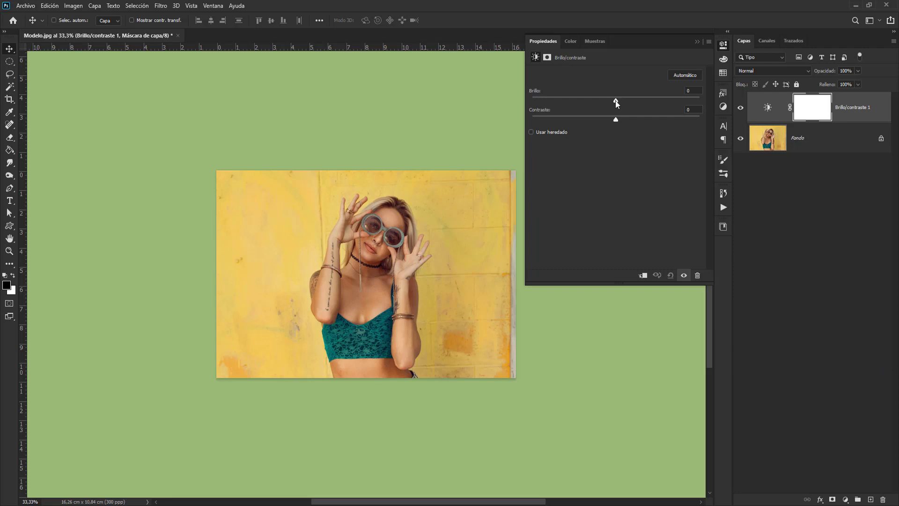
left_click_drag(616, 100, 528, 103)
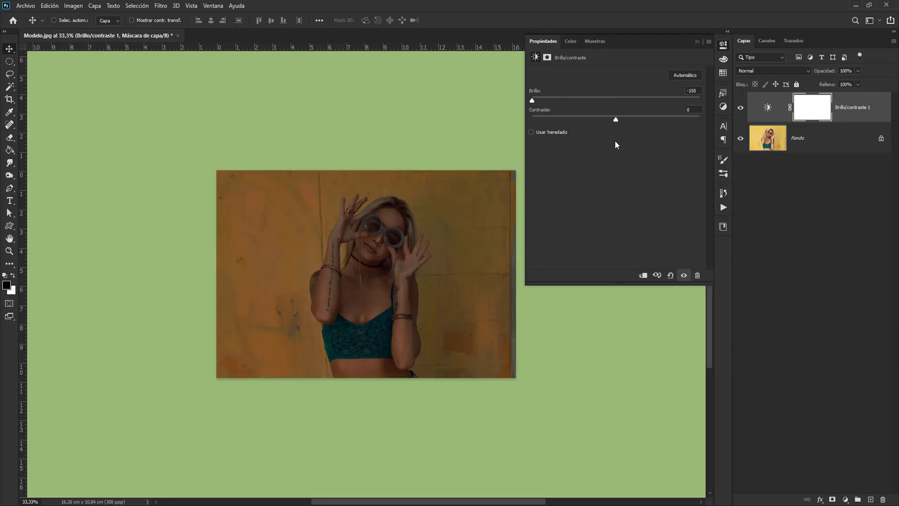
left_click_drag(616, 119, 710, 121)
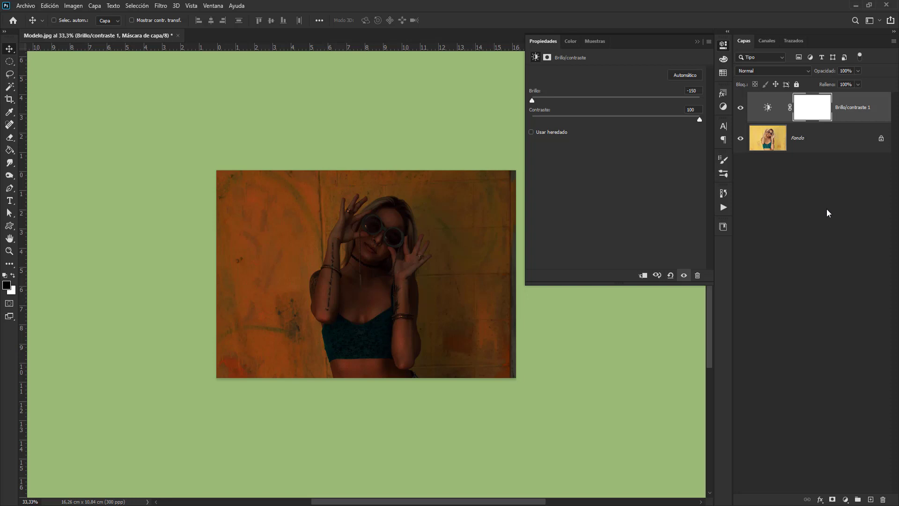
Add a Tono/saturación adjustment layer with Colorear enabled and the hue set to 172
left_click(845, 500)
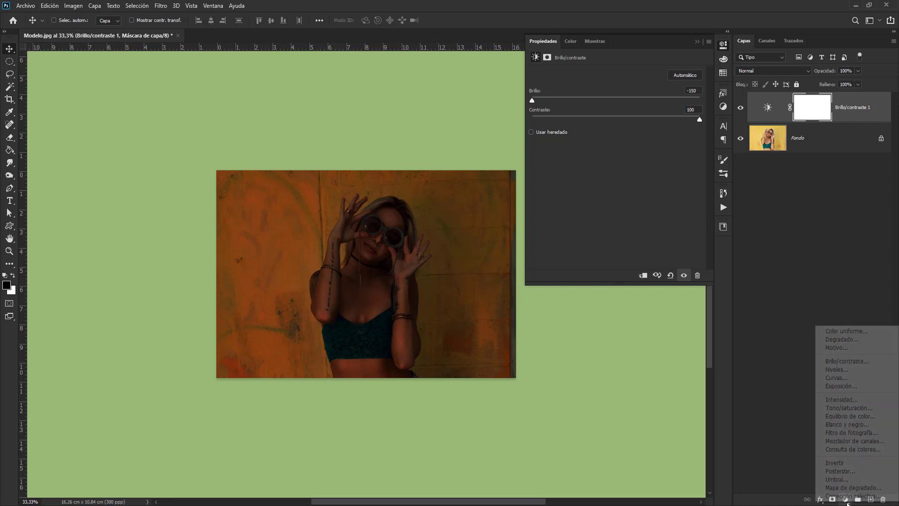
left_click(857, 409)
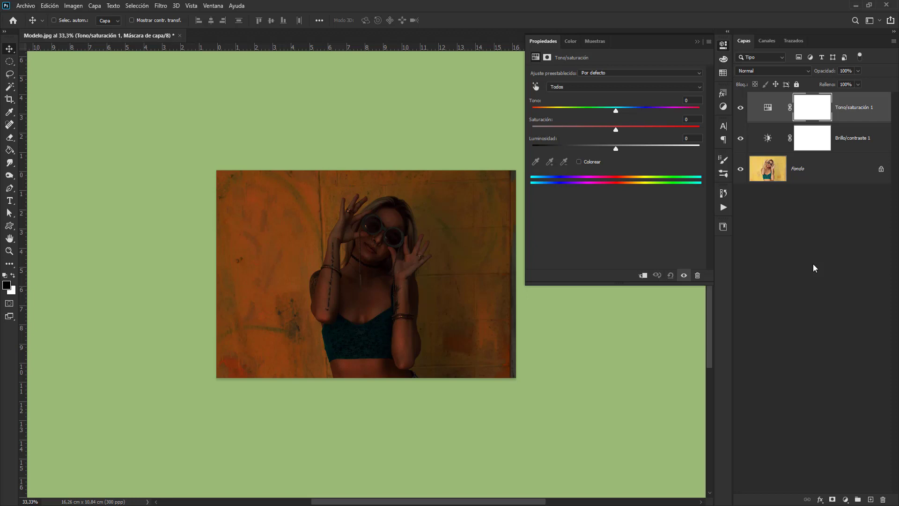
left_click(579, 162)
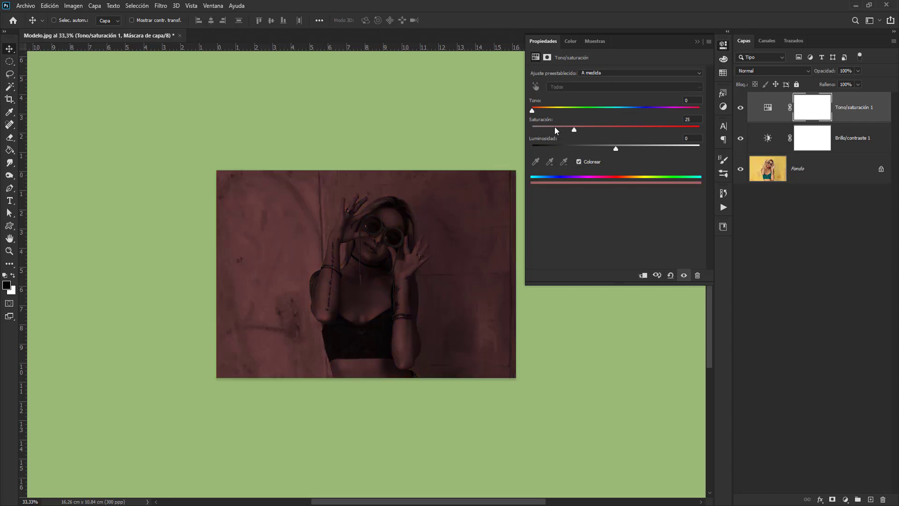
left_click_drag(532, 111, 583, 111)
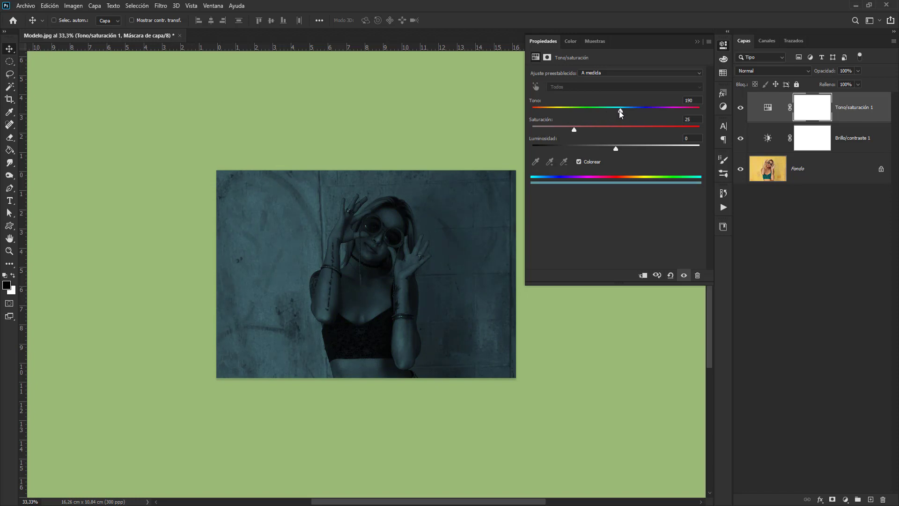
left_click_drag(615, 111, 617, 113)
type("172")
left_click(616, 150)
Add a Niveles adjustment layer with white output 203, midtones 0.84 and white input 238
left_click(846, 500)
left_click(838, 370)
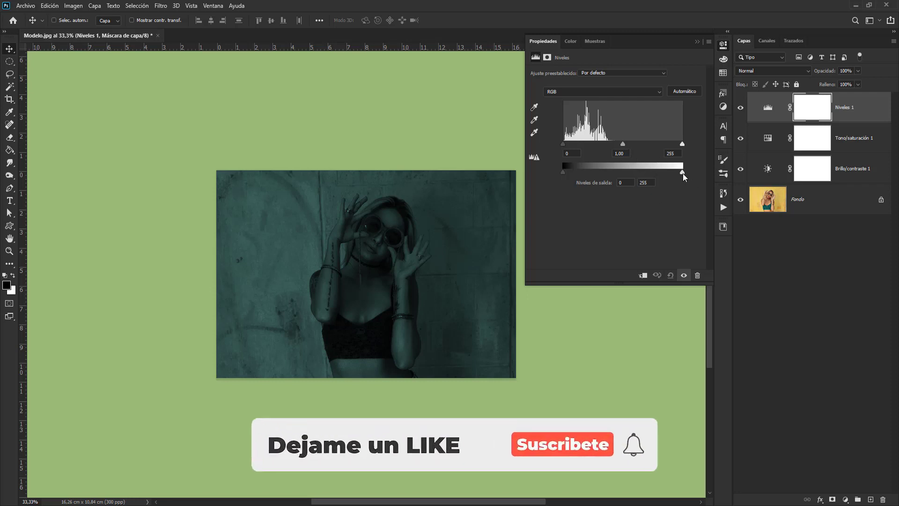
left_click_drag(683, 173, 657, 175)
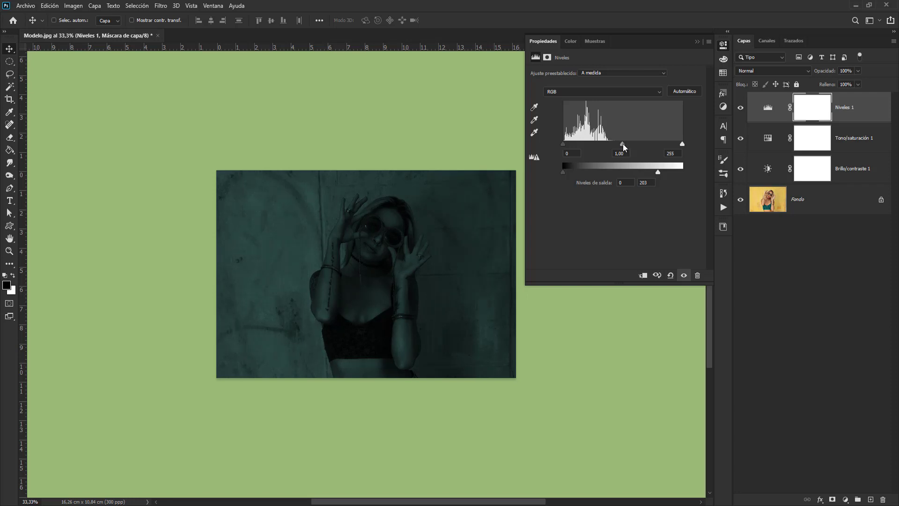
left_click_drag(625, 144, 675, 144)
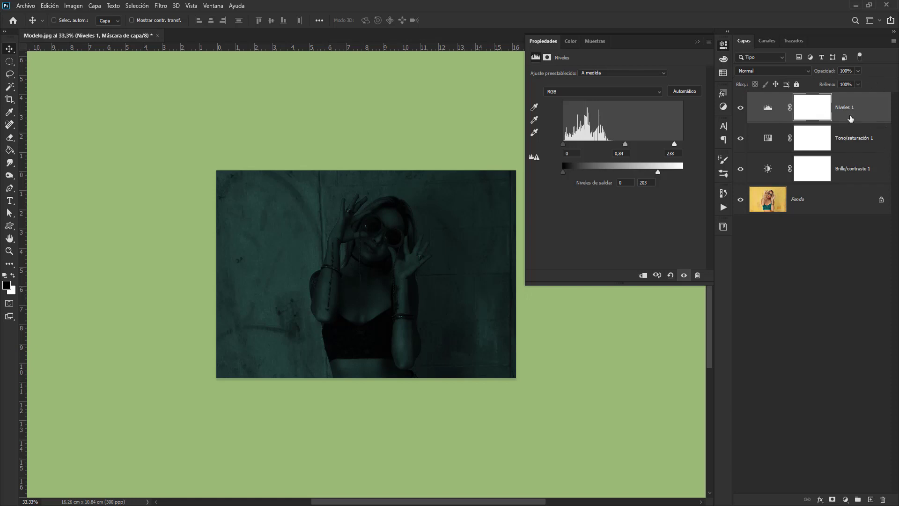
Group the three adjustment layers under the name Oscurecer and compare the photo with the group hidden and shown
left_click(849, 174, "shift")
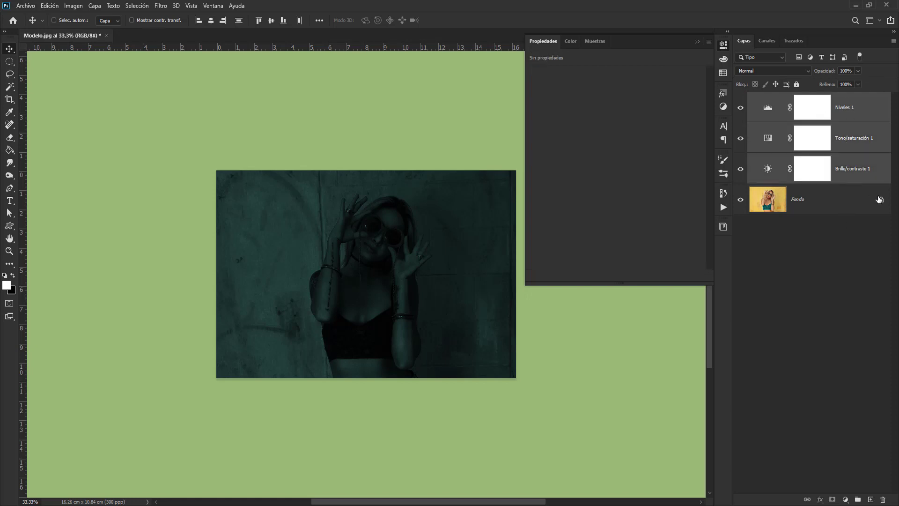
key("ctrl+g")
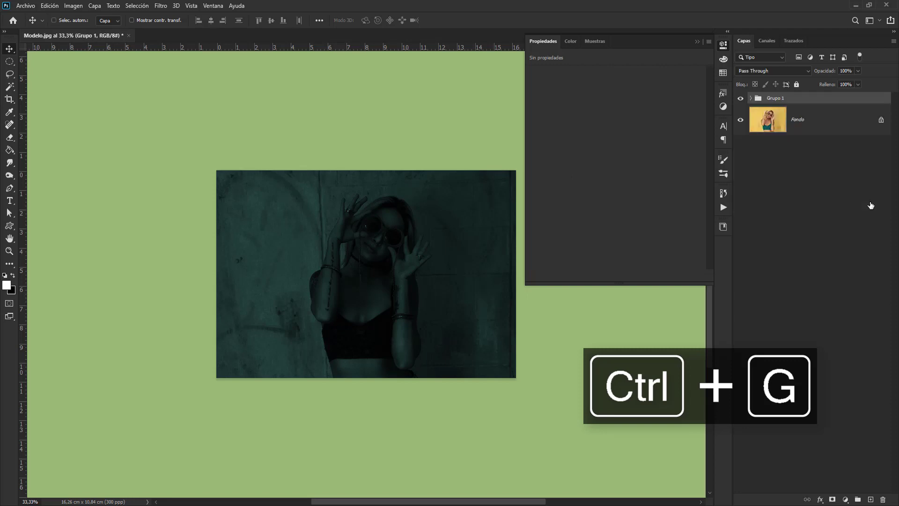
double_click(779, 102)
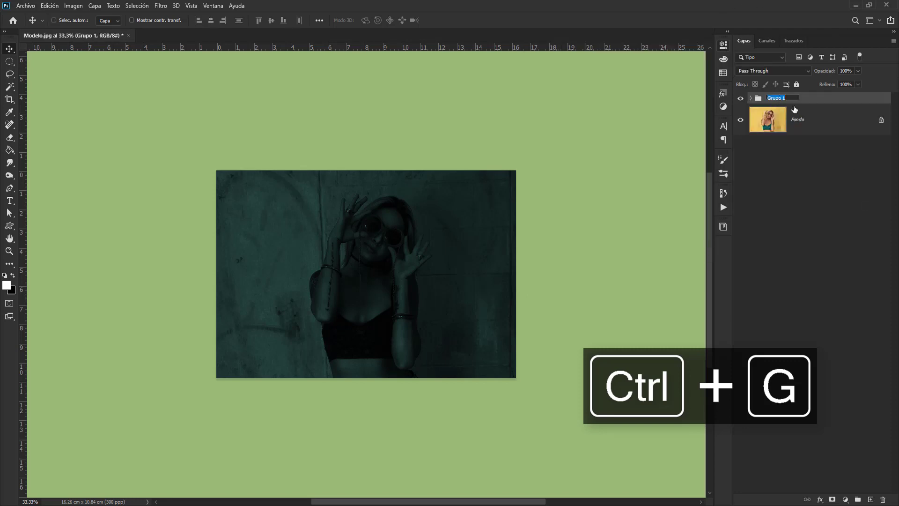
type("Osc")
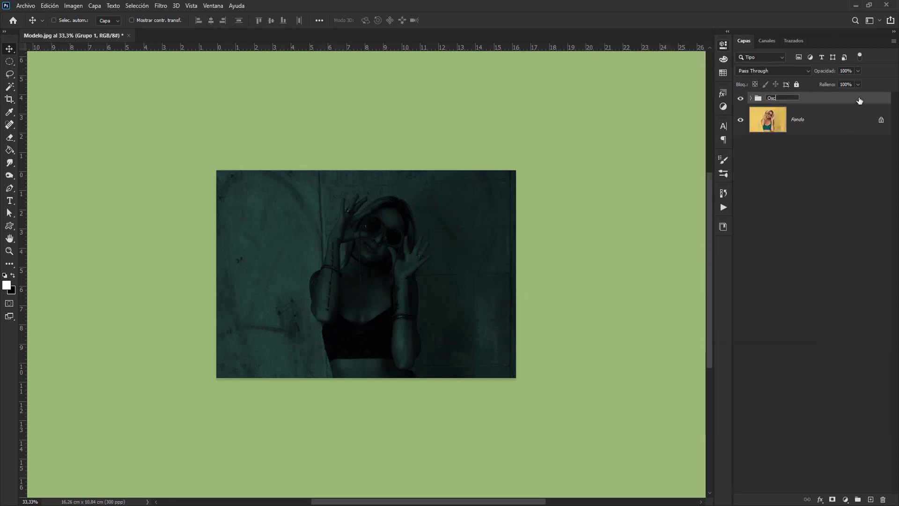
type("urecer")
key("Return")
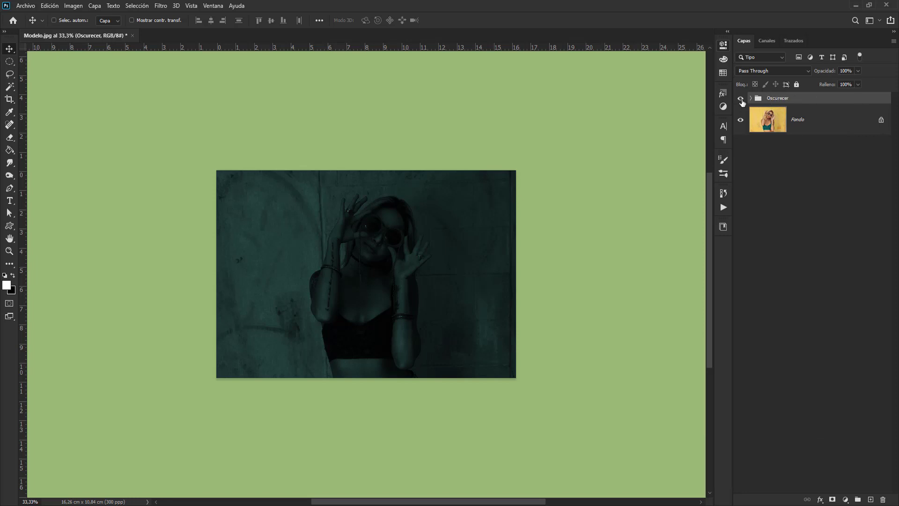
left_click(741, 99)
left_click(740, 99)
left_click(740, 99)
left_click(740, 100)
Duplicate the Fondo layer above the Oscurecer group and rename the copy Objetos
left_click(829, 126)
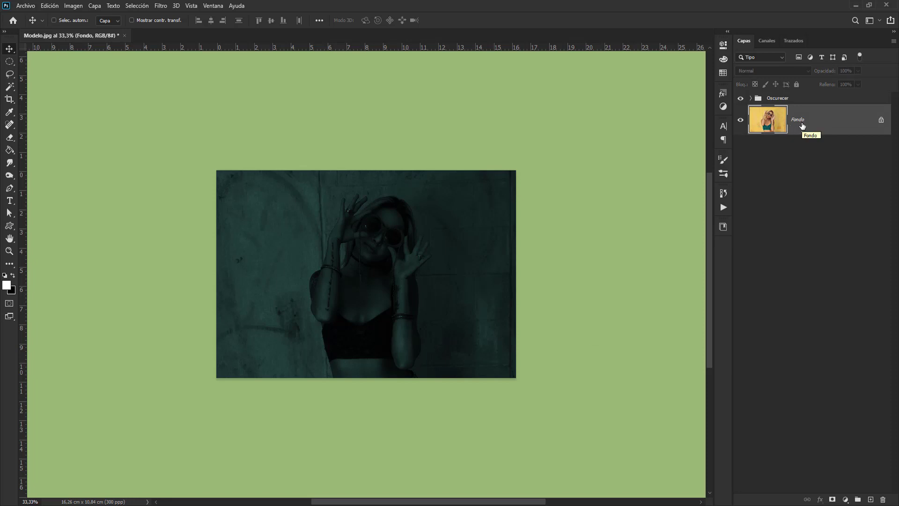
key("ctrl+j")
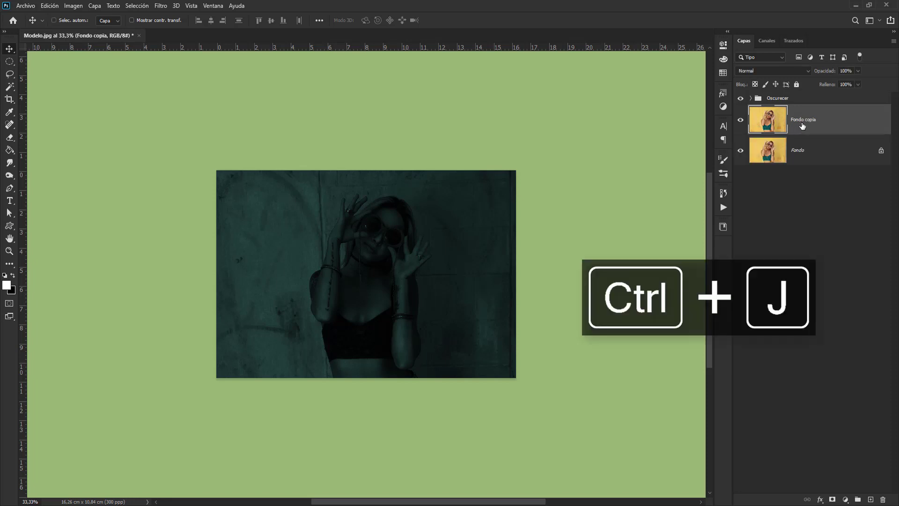
left_click_drag(804, 123, 796, 92)
double_click(807, 108)
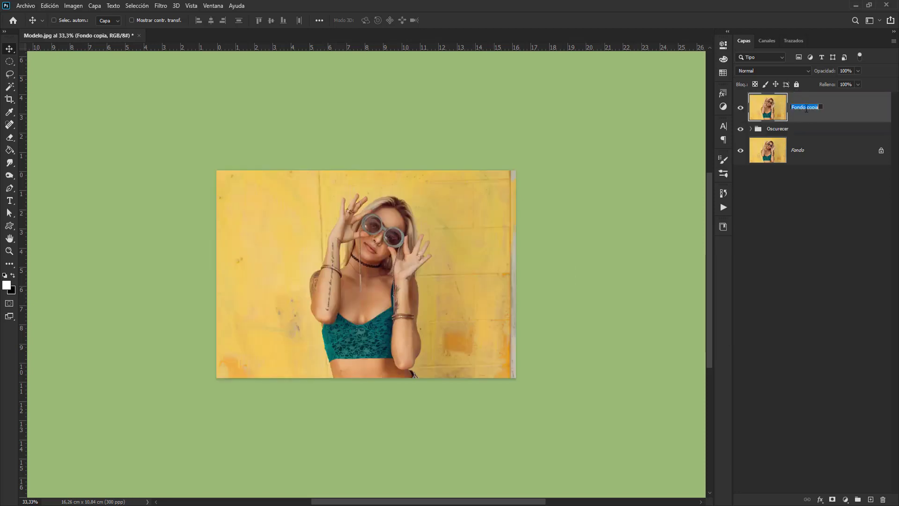
type("Objetos")
left_click(848, 115)
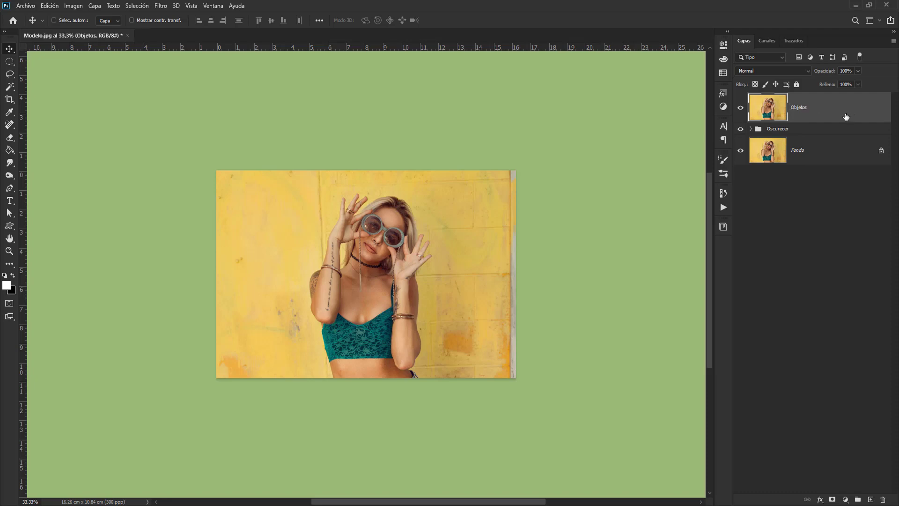
Trace the sunglasses frame and the bracelets on both arms with the Pen tool in Trazado (path) mode
key("ctrl+plus")
key("ctrl+plus")
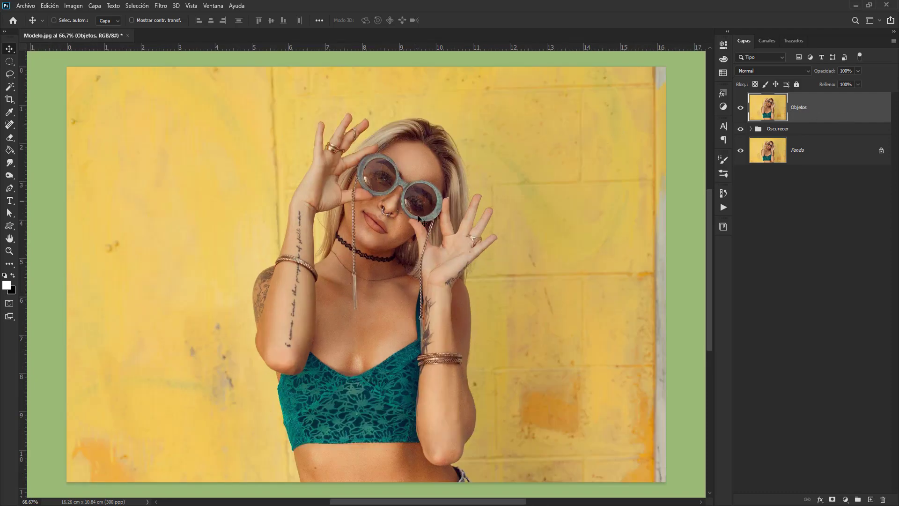
scroll(390, 265, "up", 9)
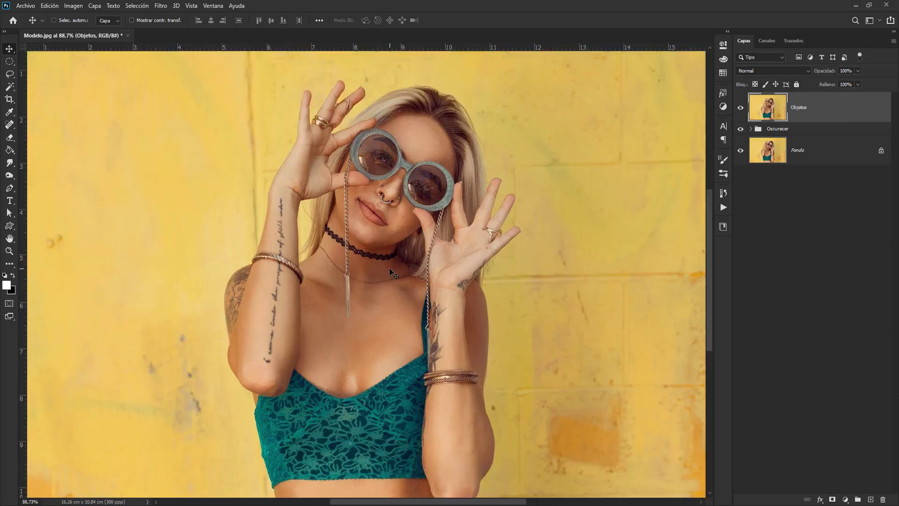
left_click_drag(375, 221, 325, 346)
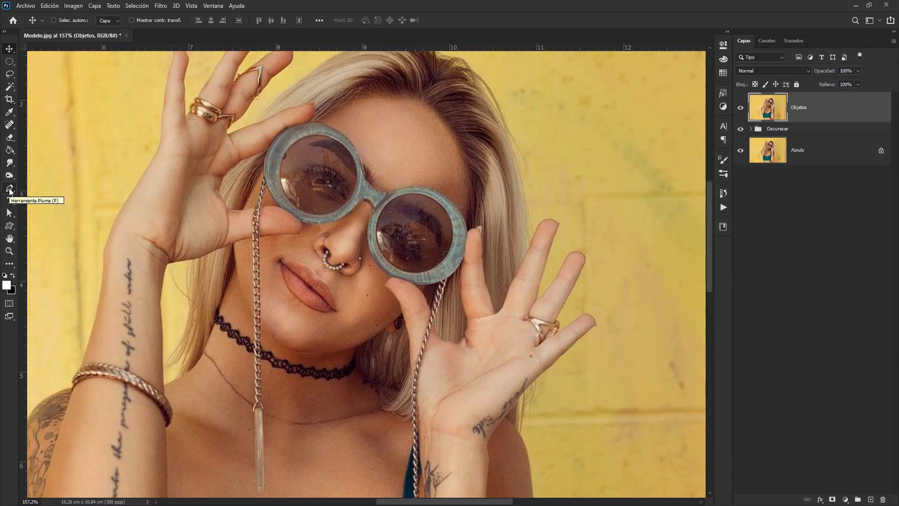
left_click(10, 189)
left_click(75, 188)
scroll(331, 236, "up", 8)
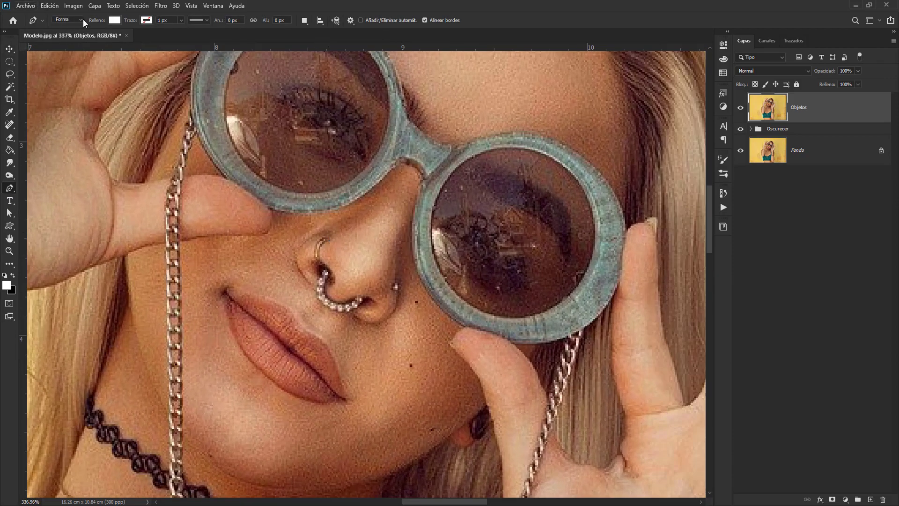
left_click(68, 19)
left_click(65, 31)
scroll(263, 134, "up", 3)
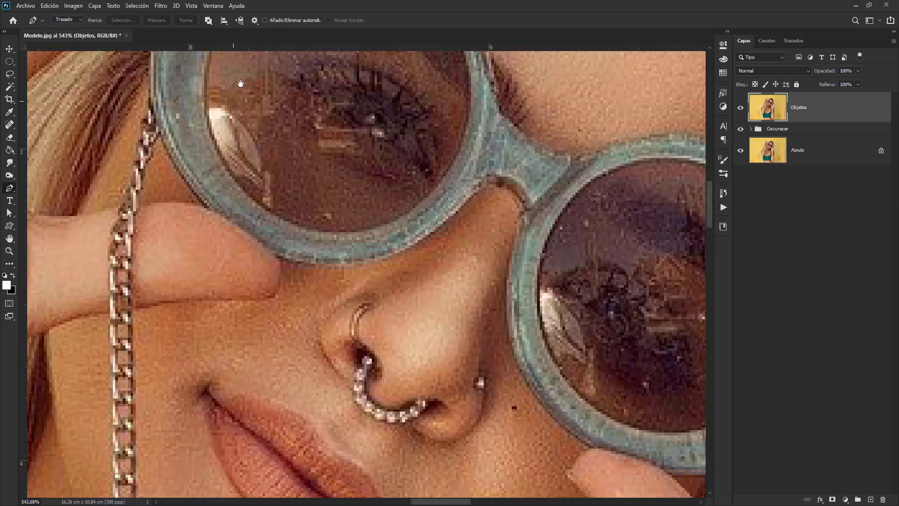
scroll(245, 281, "up", 5)
scroll(249, 265, "down", 2)
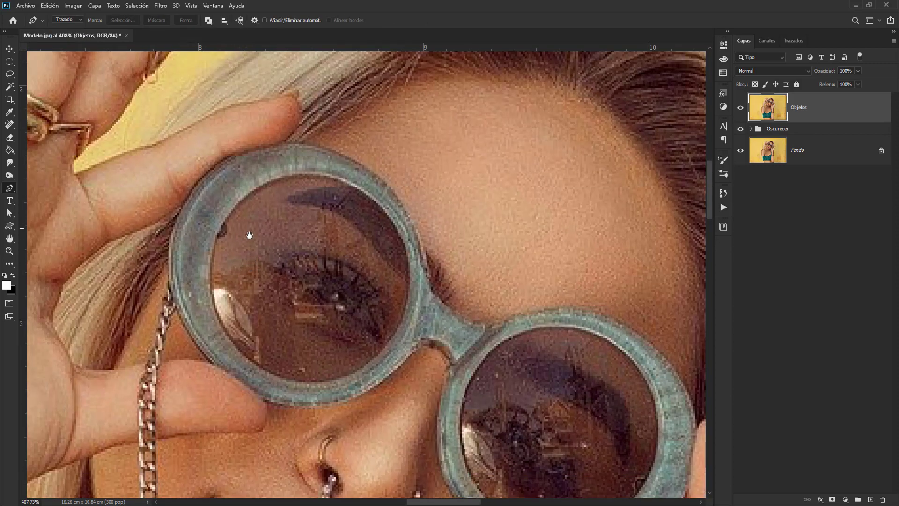
scroll(247, 237, "down", 2)
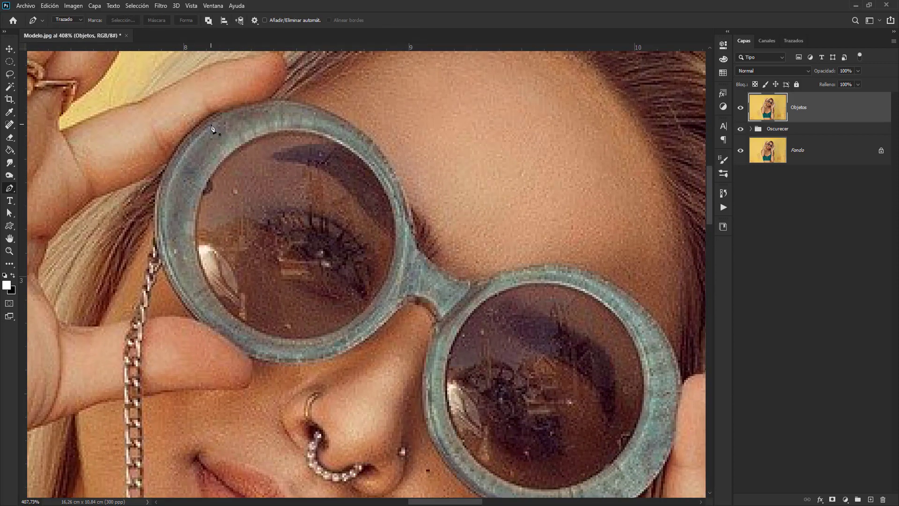
left_click(265, 101)
left_click_drag(407, 197, 431, 302)
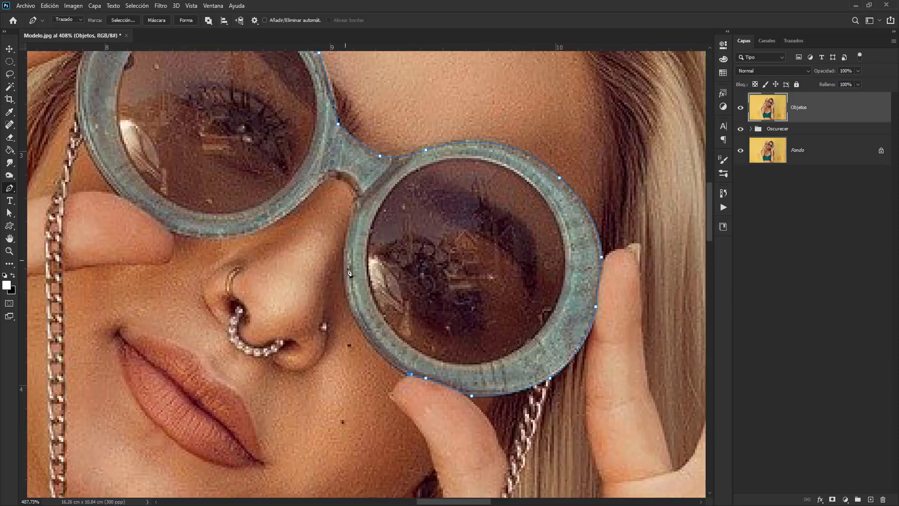
left_click(274, 234)
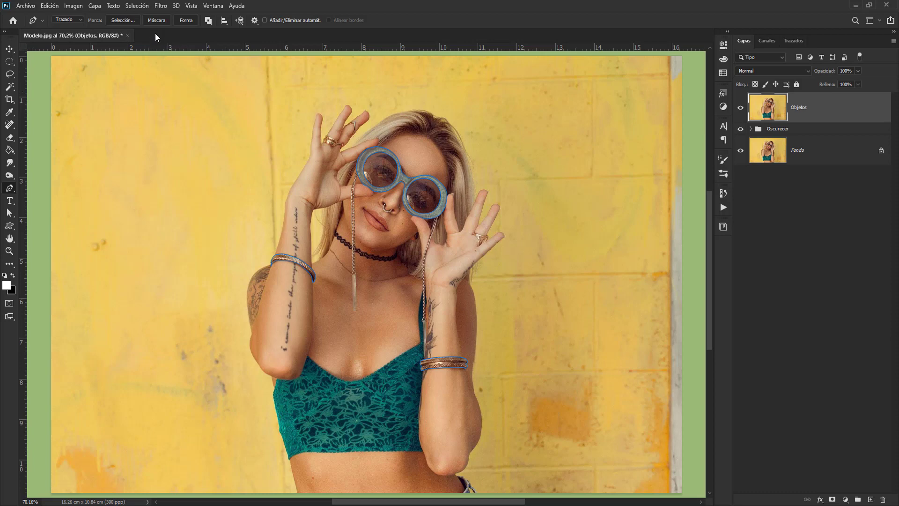
Mask the Objetos layer with a new 0-pixel-feather selection made from the paths, and convert the layer to a smart object
left_click(120, 21)
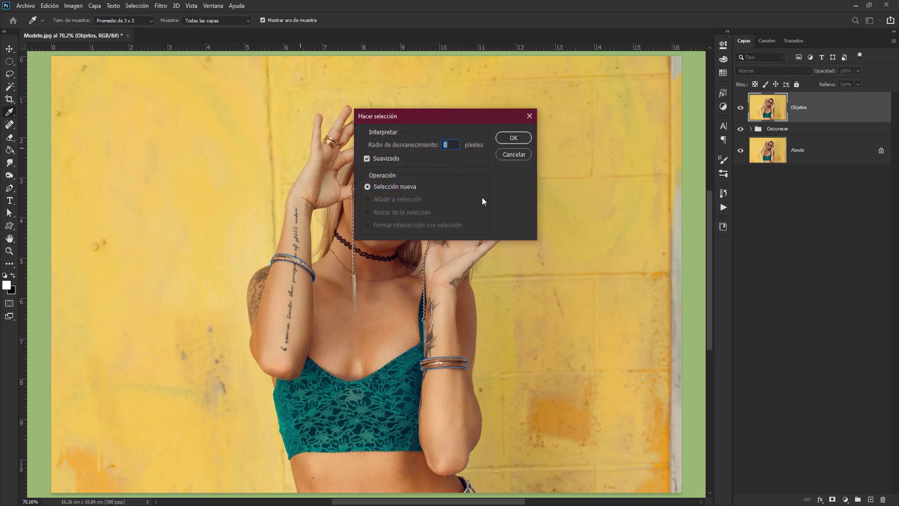
left_click(518, 138)
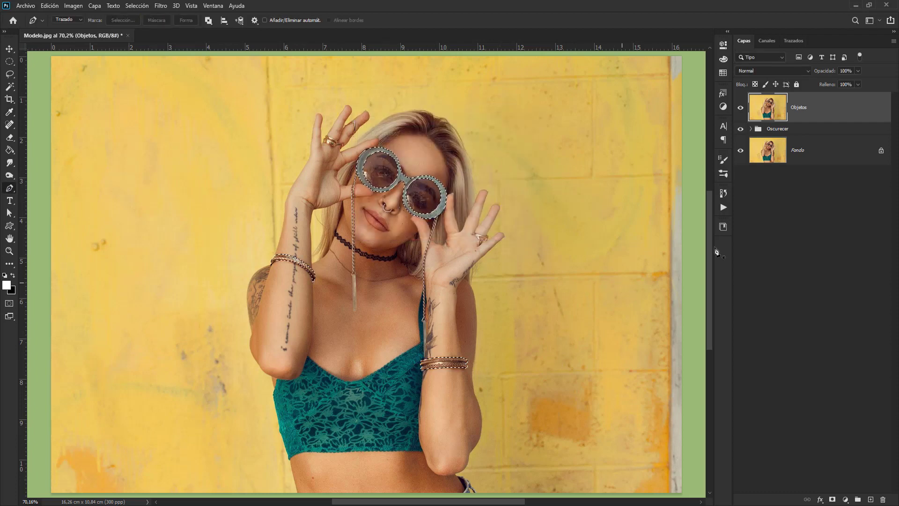
left_click(832, 500)
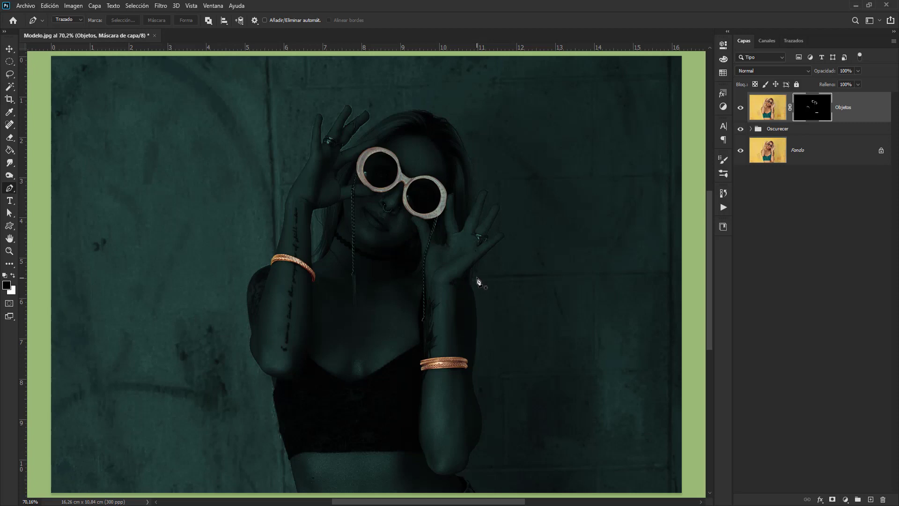
right_click(853, 120)
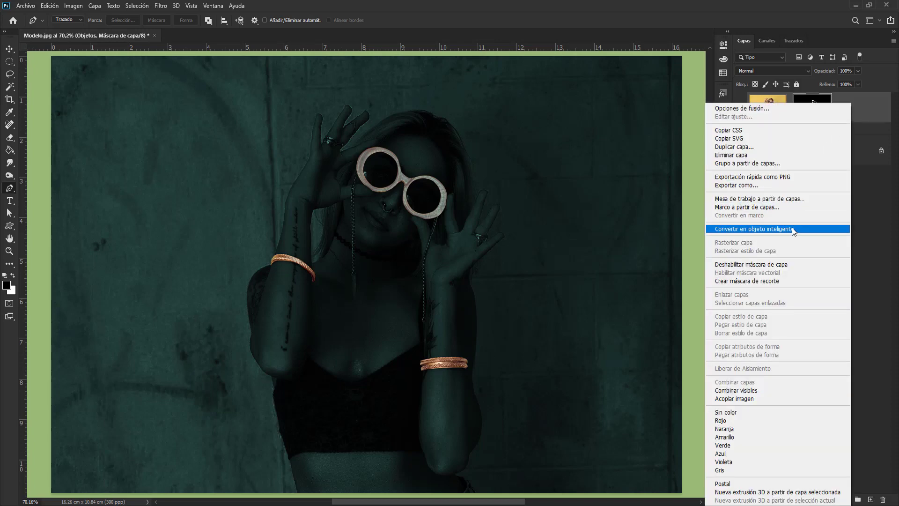
left_click(793, 229)
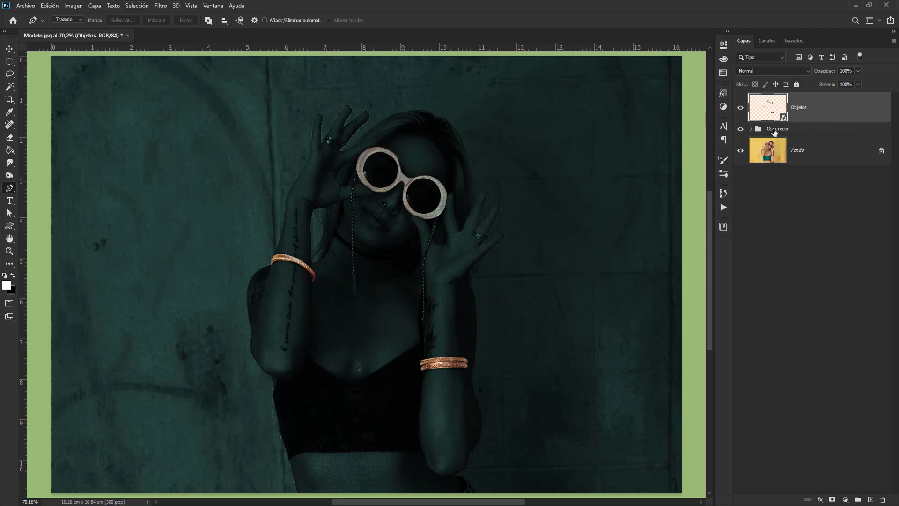
Invert the colours of the Objetos smart object
left_click(73, 6)
left_click(405, 6)
left_click(74, 5)
mouse_move(84, 31)
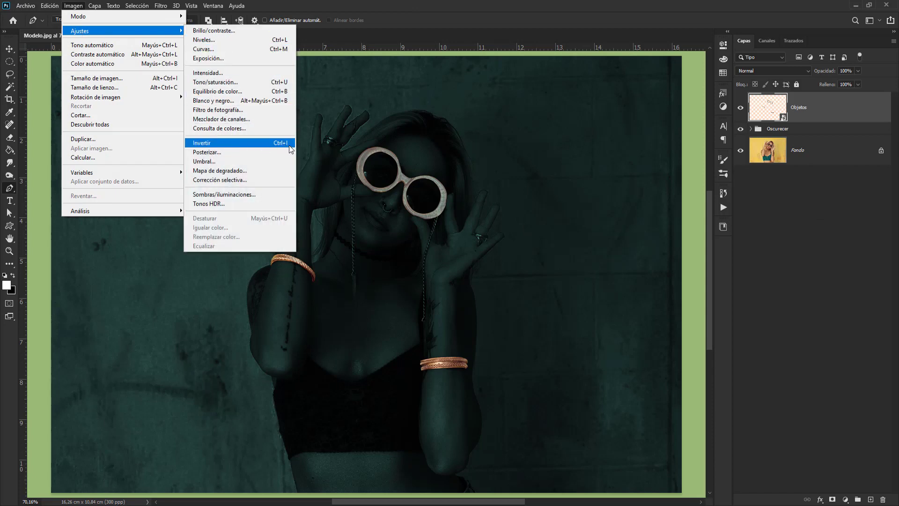
key("ctrl+i")
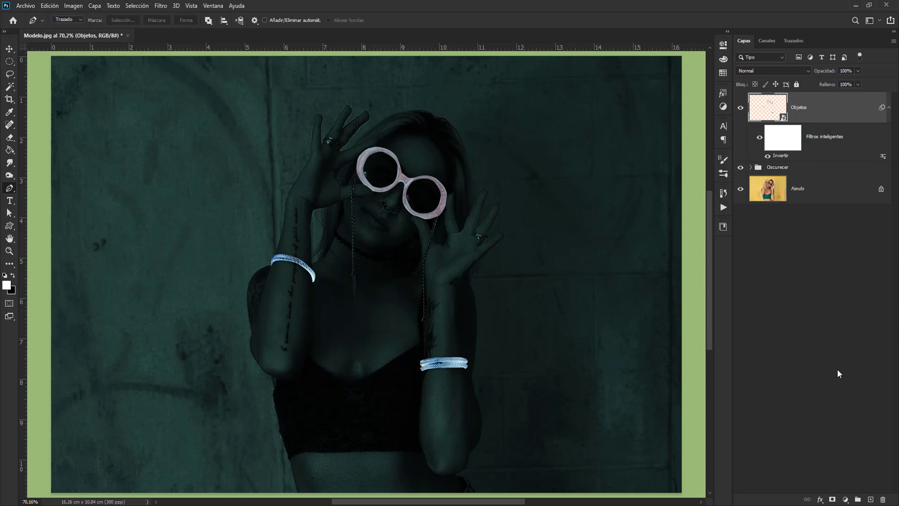
Apply a Hue/Saturation adjustment to Objetos with Colorear enabled, Tono 172, Saturación 40 and Luminosidad 11
key("ctrl+u")
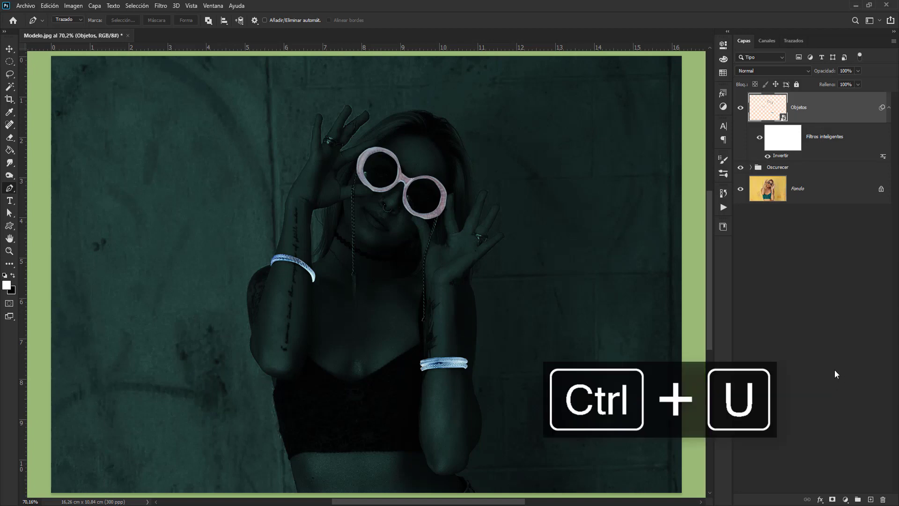
left_click_drag(425, 106, 572, 130)
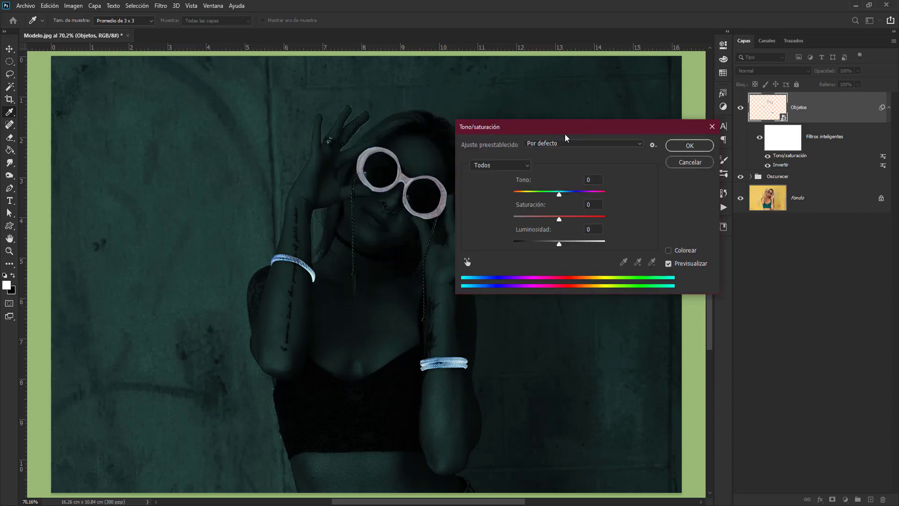
left_click(669, 252)
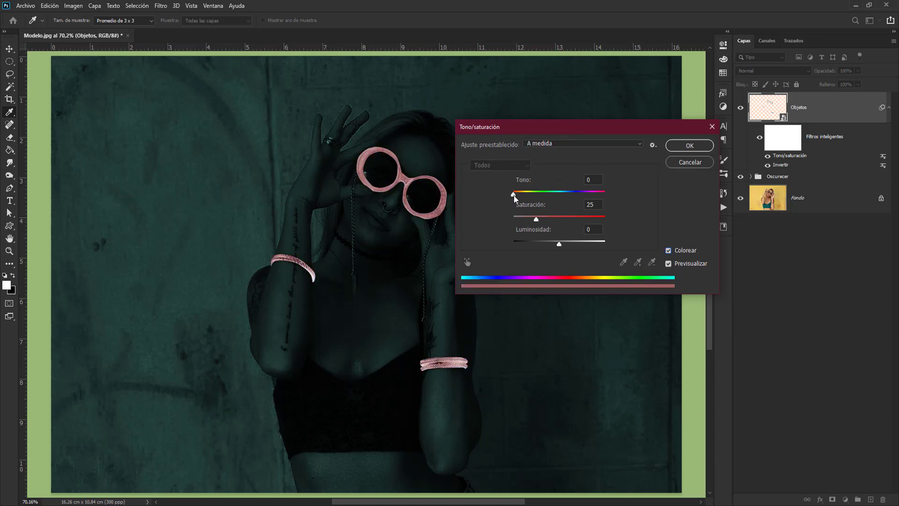
left_click_drag(514, 195, 567, 201)
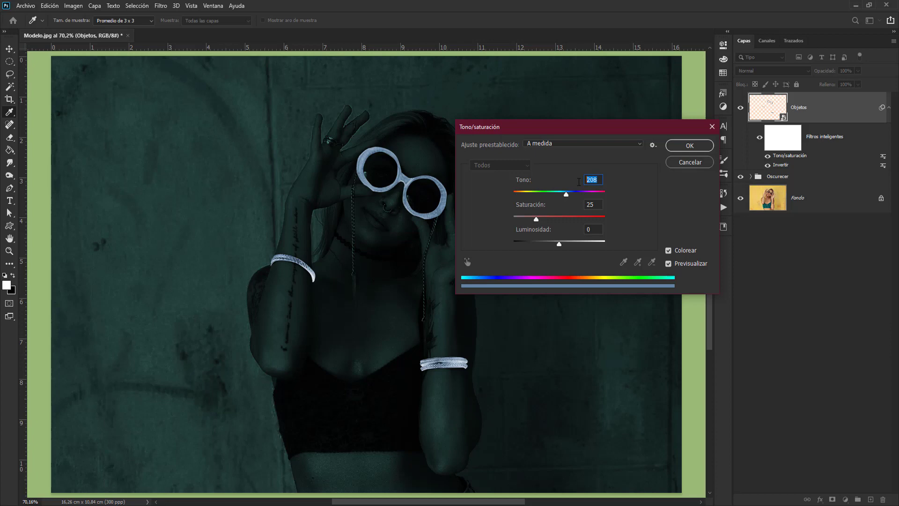
type("172")
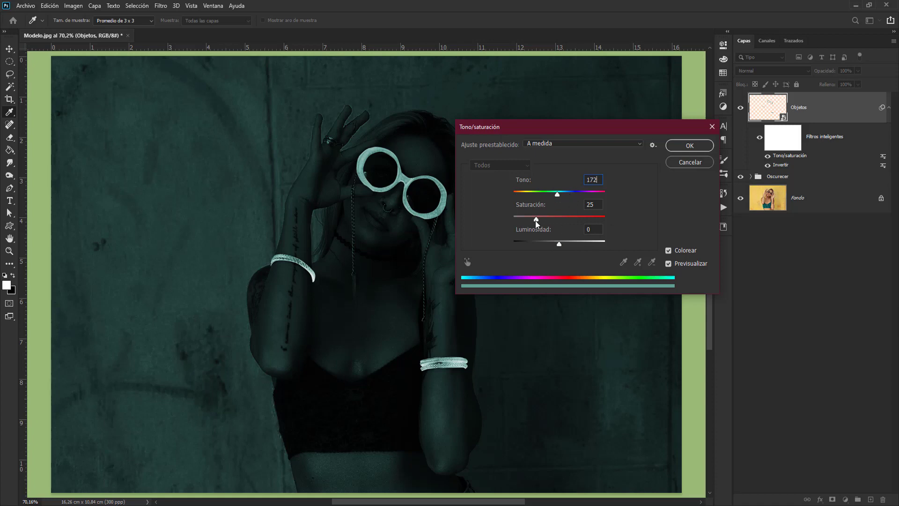
left_click_drag(536, 222, 551, 224)
left_click_drag(560, 247, 567, 254)
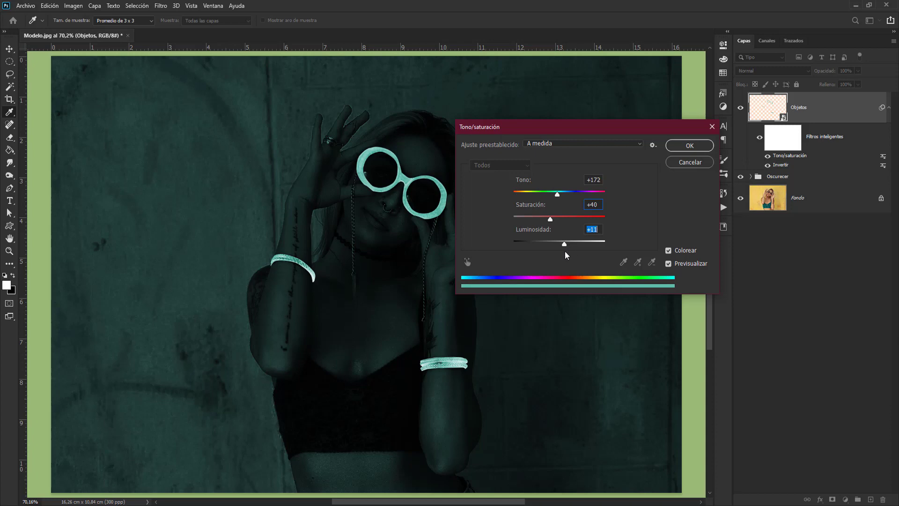
key("Return")
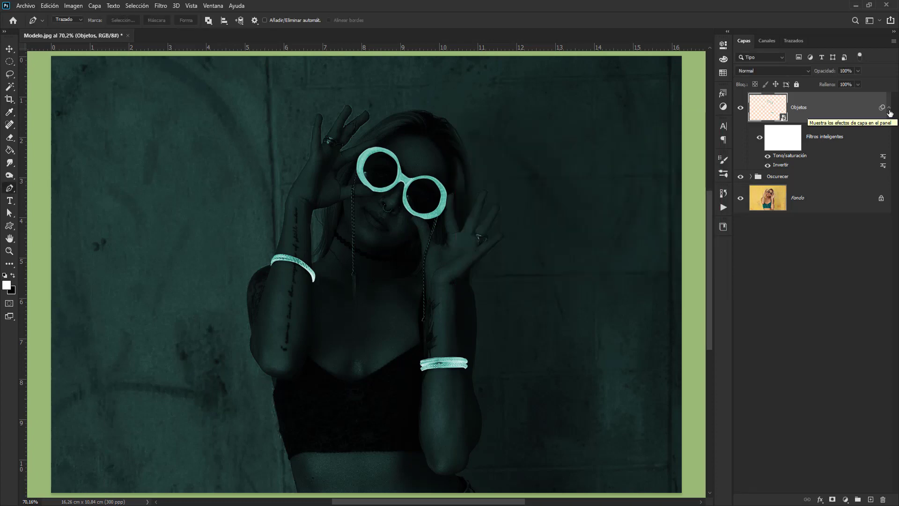
Collapse the smart filter list of Objetos, duplicate the layer and rename the copy Resplandor
left_click(890, 112)
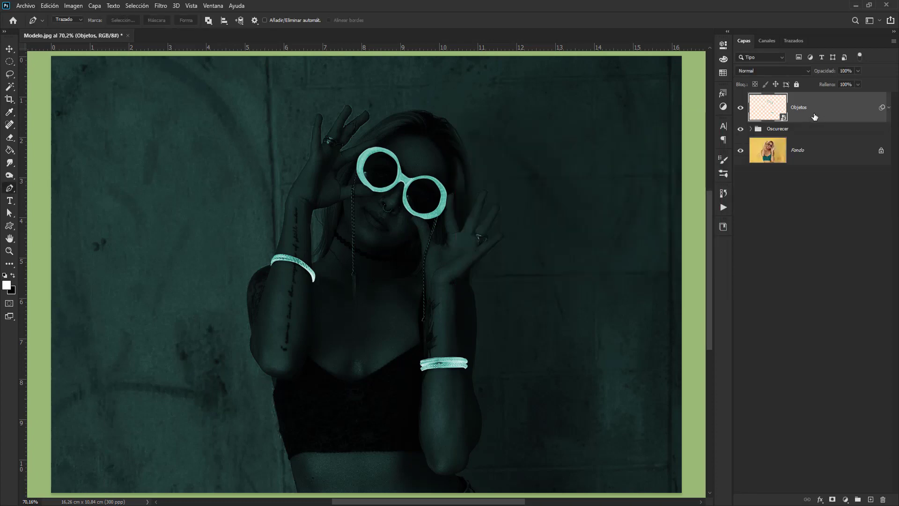
key("ctrl+j")
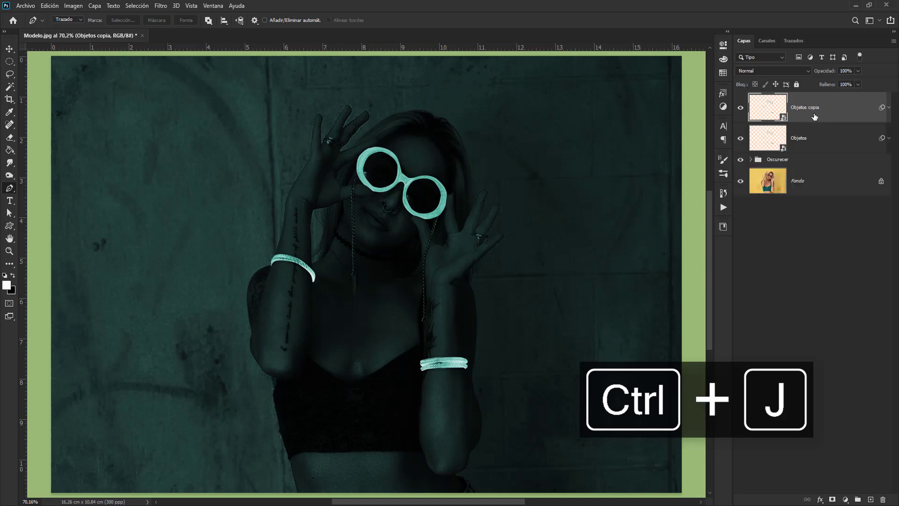
double_click(806, 109)
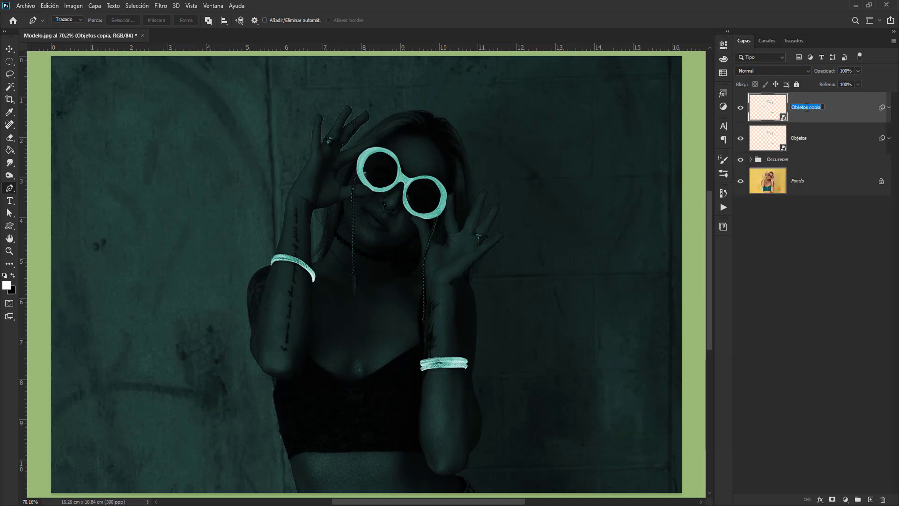
type("Resplandor")
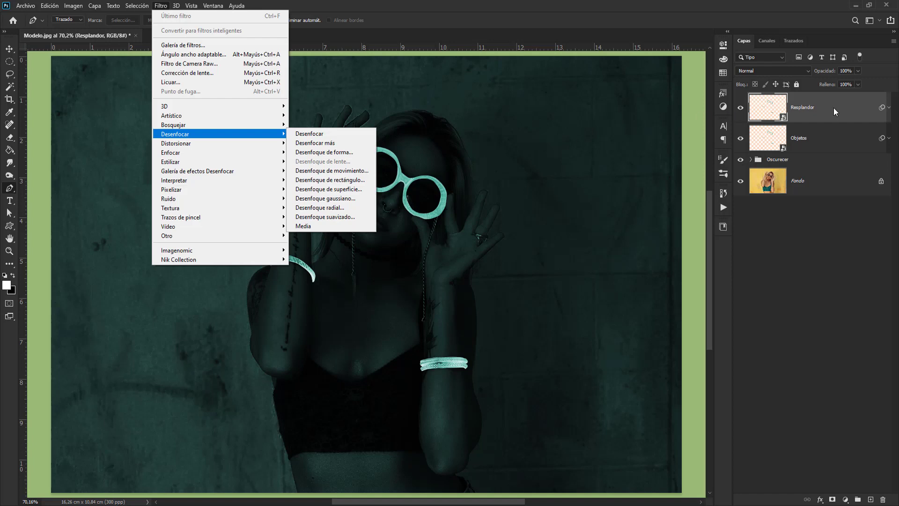
left_click(834, 108)
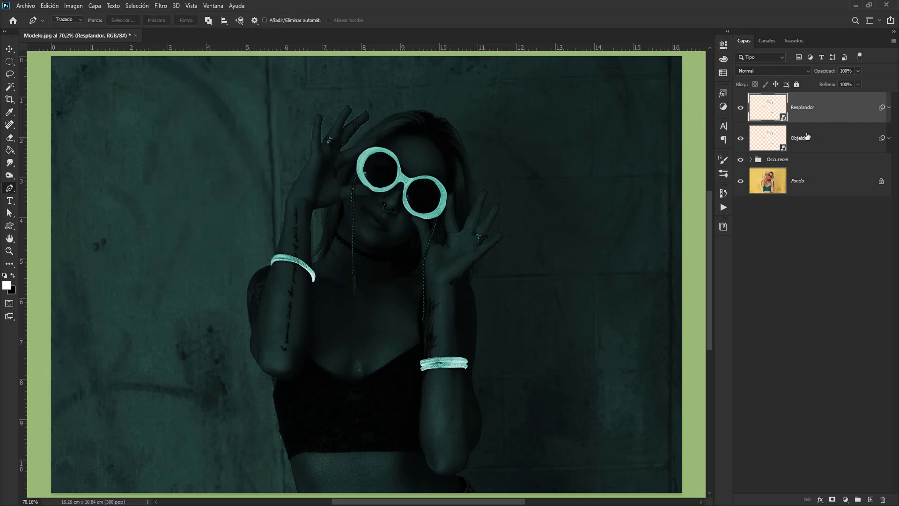
Apply a Gaussian blur with a 15-pixel radius to the Resplandor layer, comparing the result with the preview off and on
left_click(163, 6)
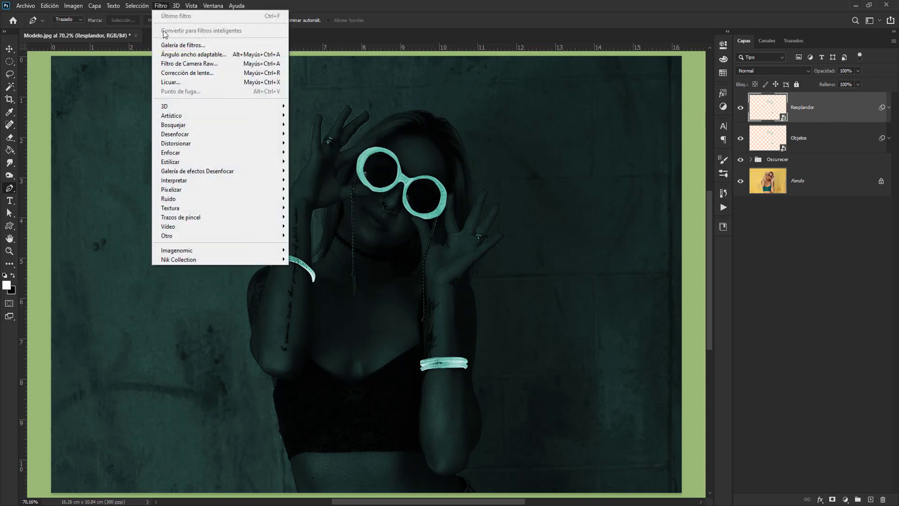
mouse_move(186, 136)
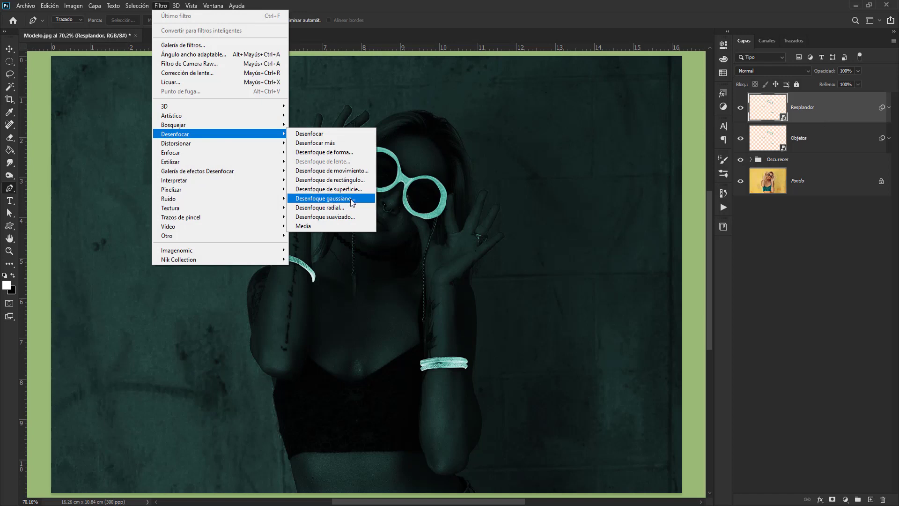
left_click(352, 198)
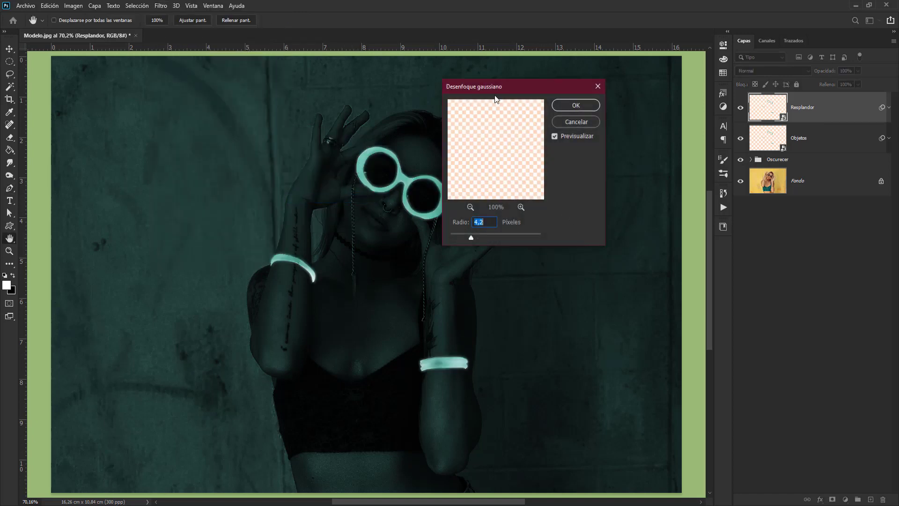
left_click_drag(497, 98, 539, 98)
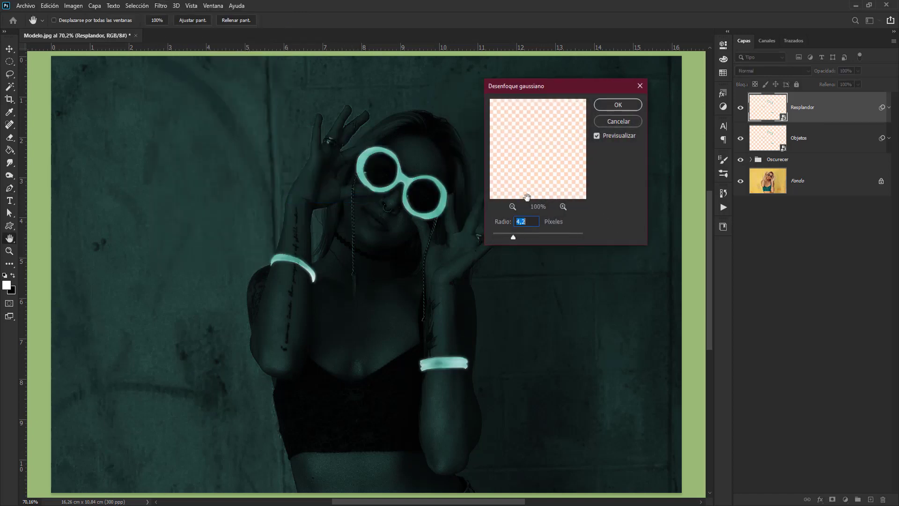
left_click(523, 236)
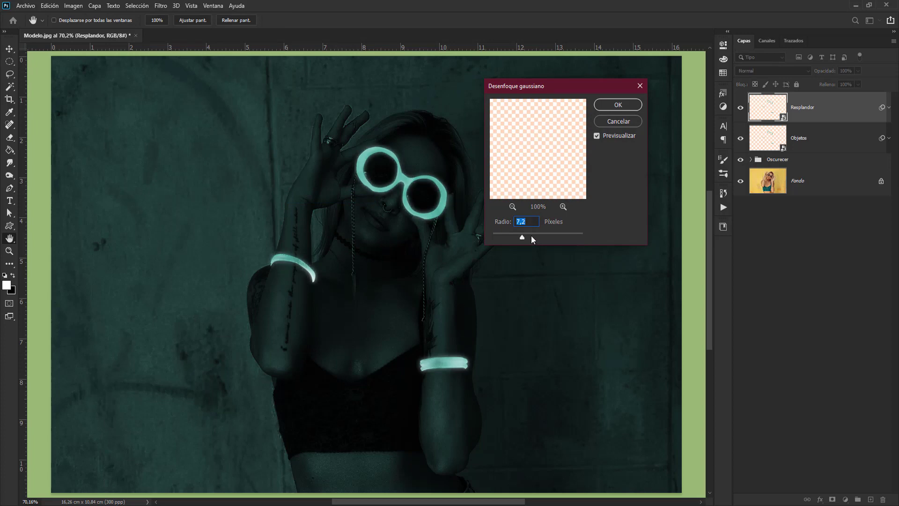
left_click(532, 236)
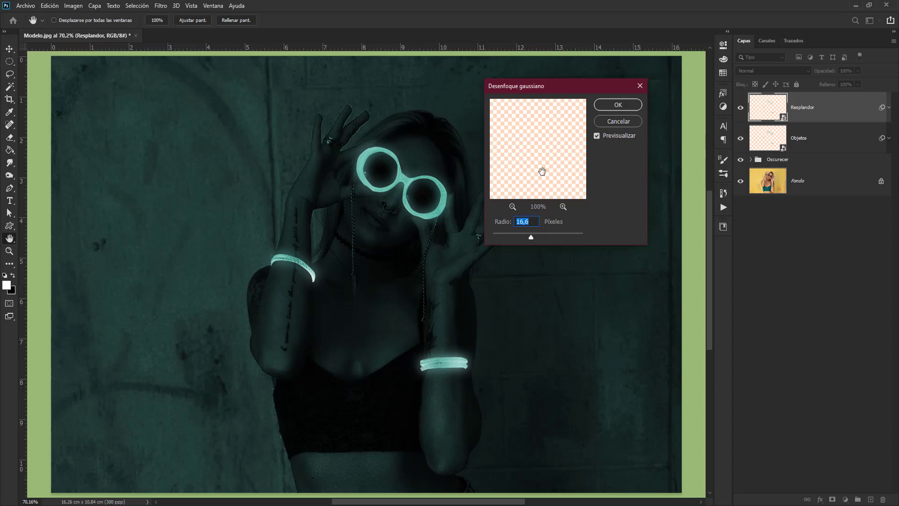
left_click(596, 136)
left_click(597, 137)
scroll(442, 212, "up", 4)
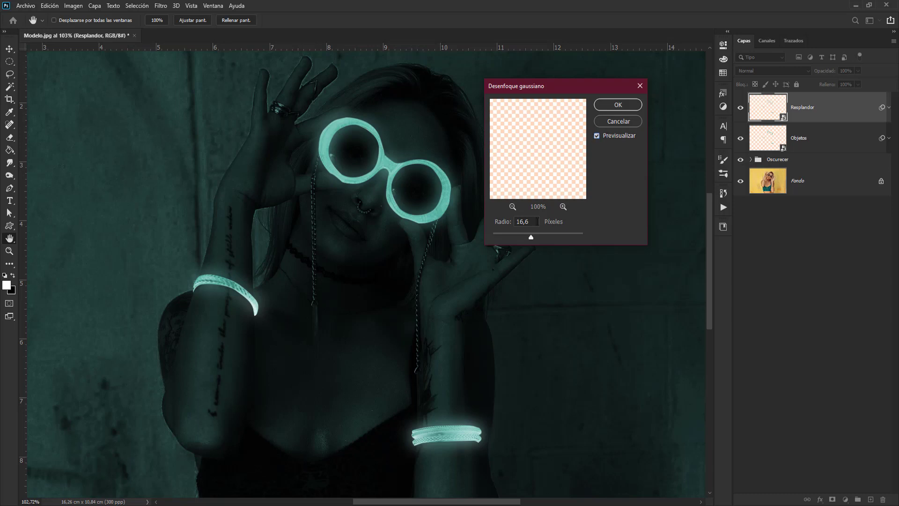
double_click(533, 222)
type("15")
left_click(597, 135)
left_click(597, 136)
left_click(628, 105)
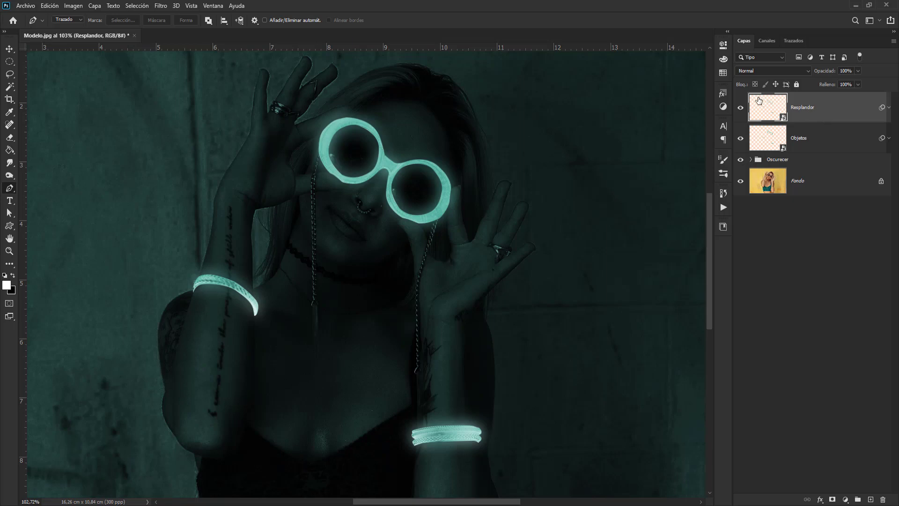
Set the Resplandor layer's blend mode to Trama and compare the image with the layer hidden and shown
left_click(760, 72)
left_click(752, 140)
left_click(742, 109)
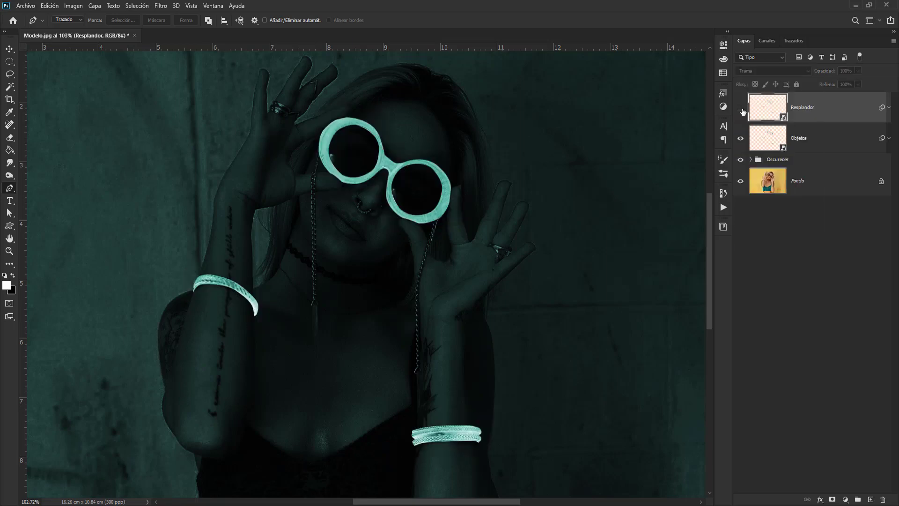
left_click(742, 111)
left_click(742, 111)
left_click(742, 112)
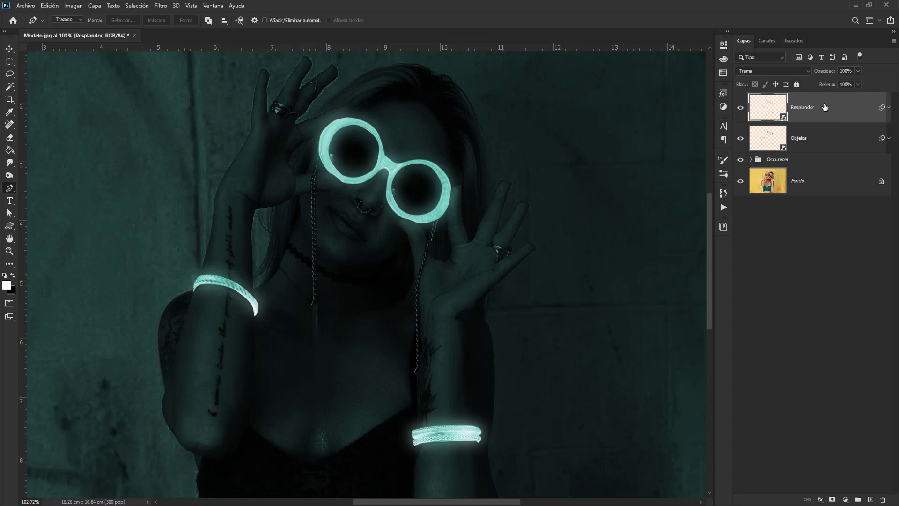
Group the Resplandor and Objetos layers under the name Neon and compare the image with the group hidden and shown
left_click(811, 140, "shift")
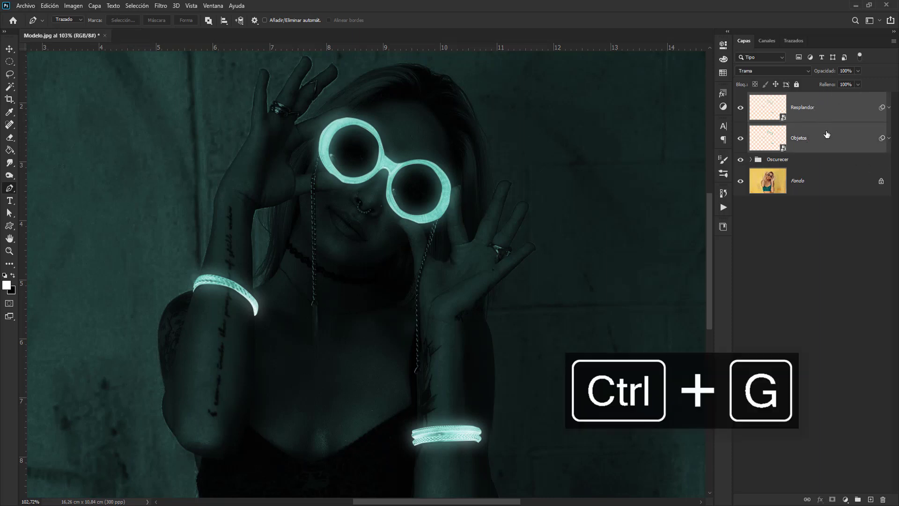
key("ctrl+g")
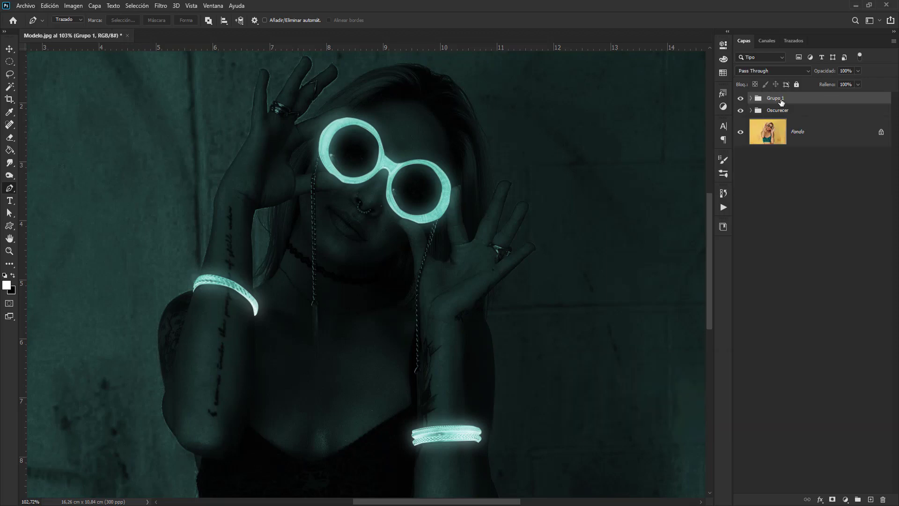
double_click(780, 98)
type("Neon")
key("Return")
left_click(740, 97)
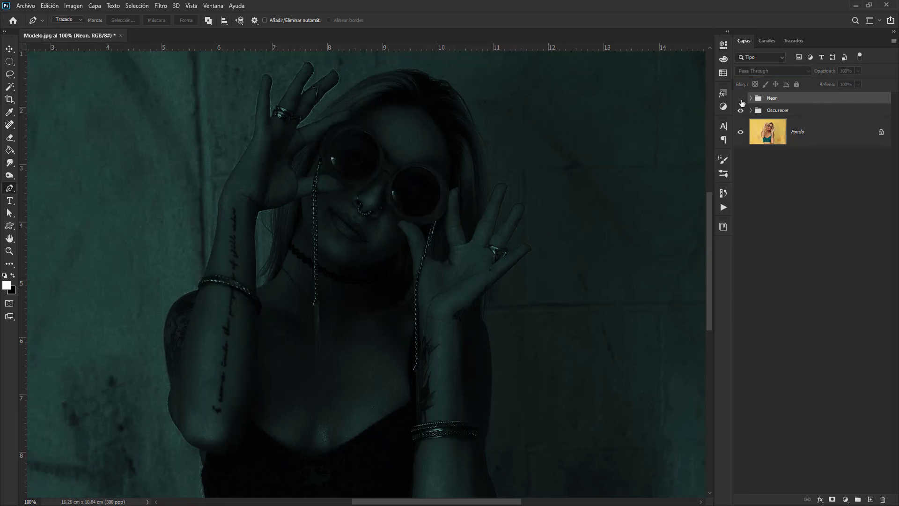
left_click(741, 98)
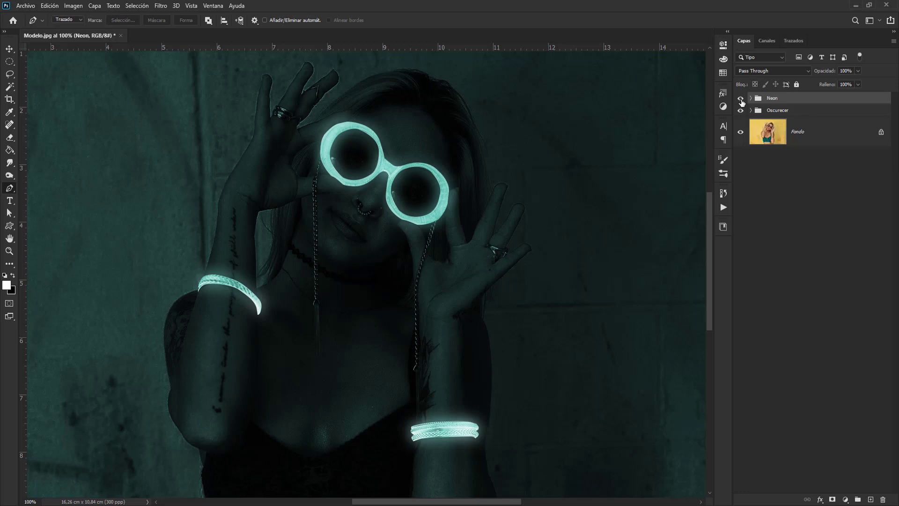
Add a new empty layer above the Oscurecer group and name it Luces y reflejos
left_click(797, 114)
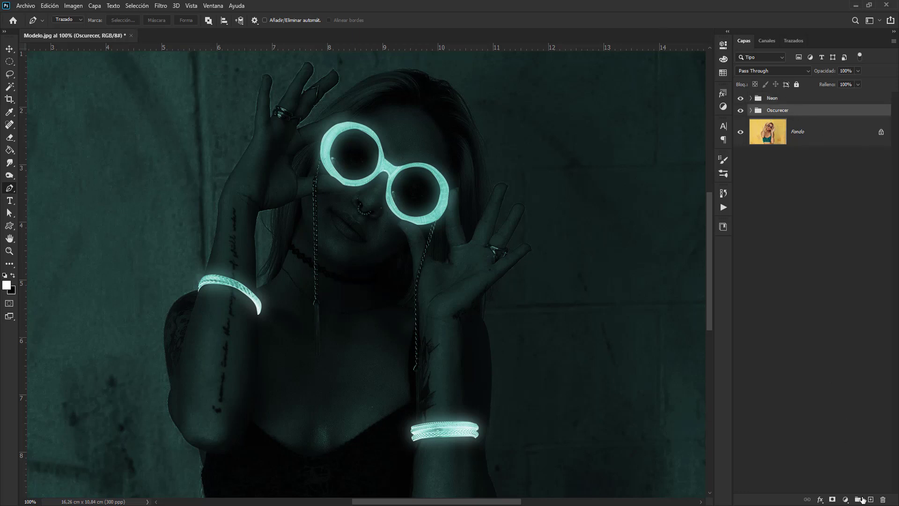
left_click(871, 499)
double_click(801, 120)
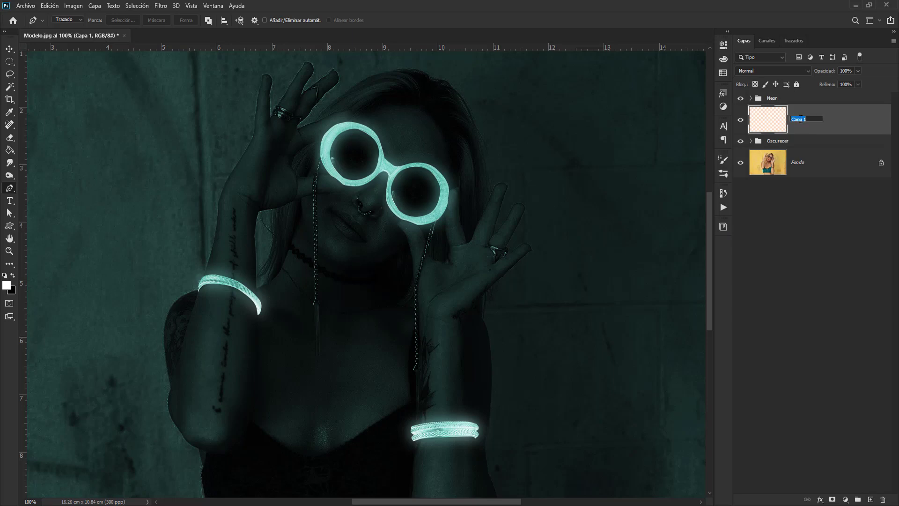
type("Luces y reflejos")
key("Return")
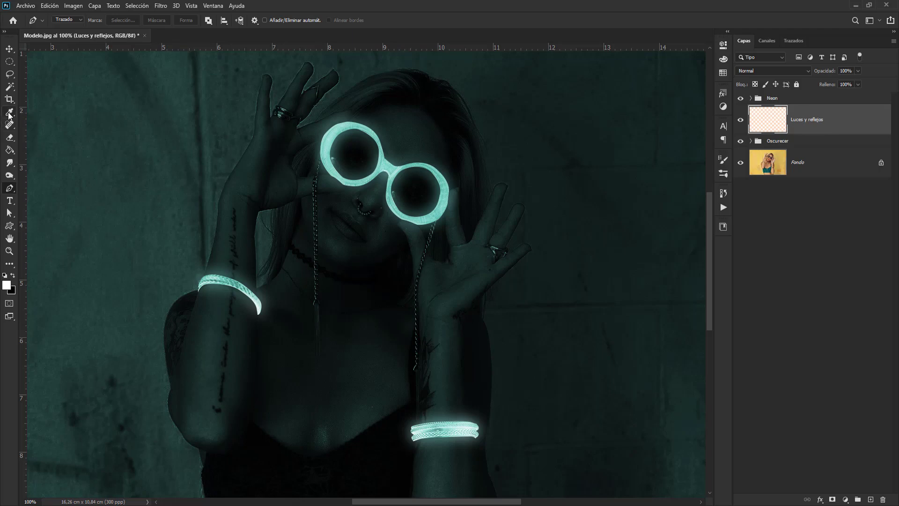
Set up a soft round brush at 68 px with 0% hardness, 63% opacity and 36% flow
right_click(10, 113)
left_click(59, 113)
right_click(342, 211)
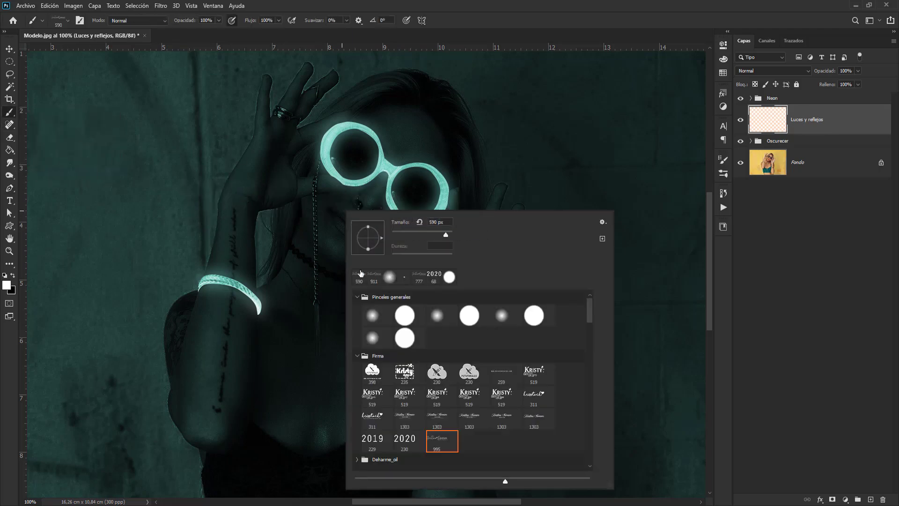
left_click(379, 338)
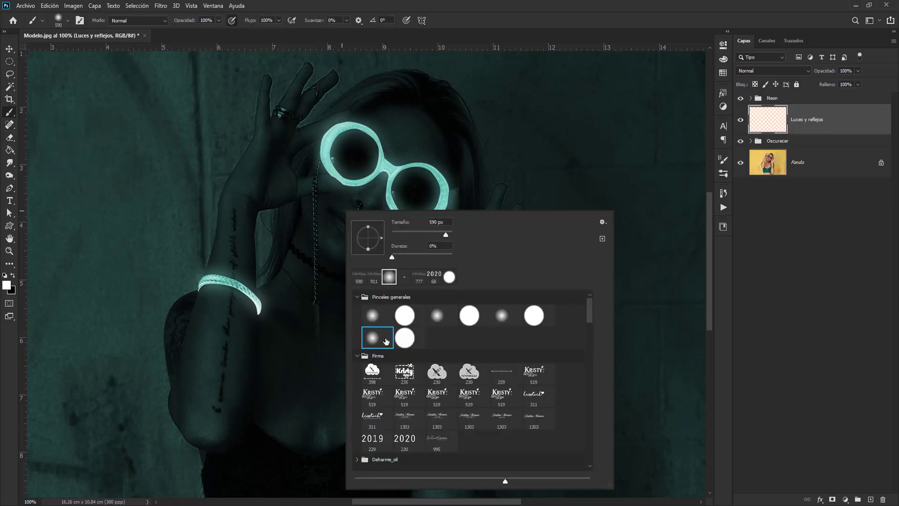
left_click_drag(210, 212, 86, 225)
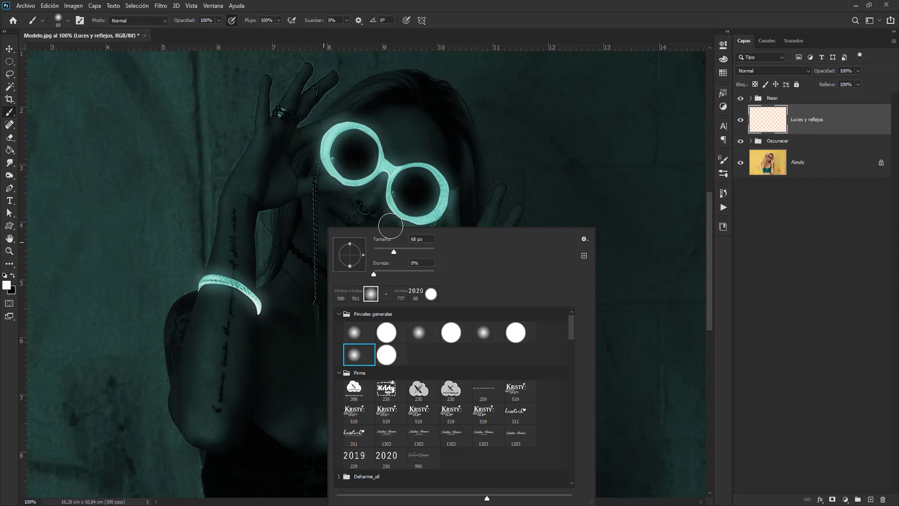
left_click(734, 189)
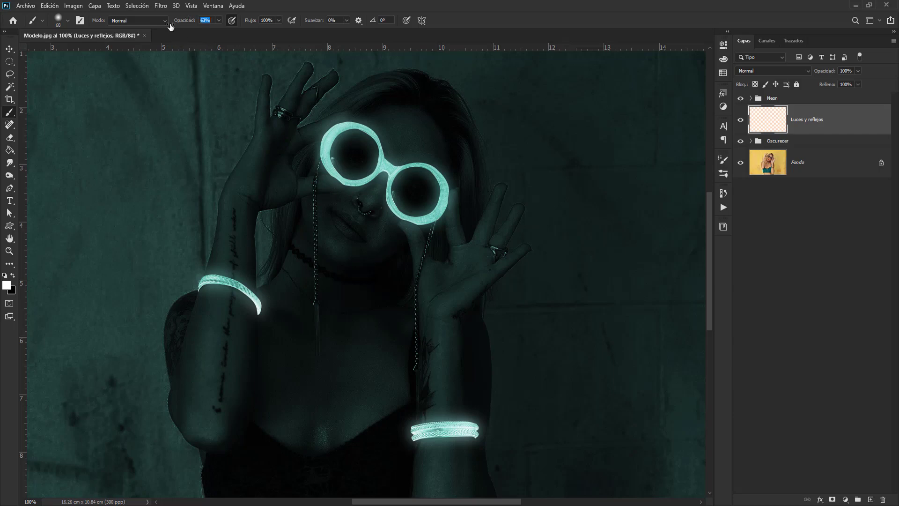
left_click_drag(185, 20, 170, 26)
Sample the turquoise of the glasses frame as the foreground colour and change it to a darker, more saturated shade for painting
key("ctrl+plus")
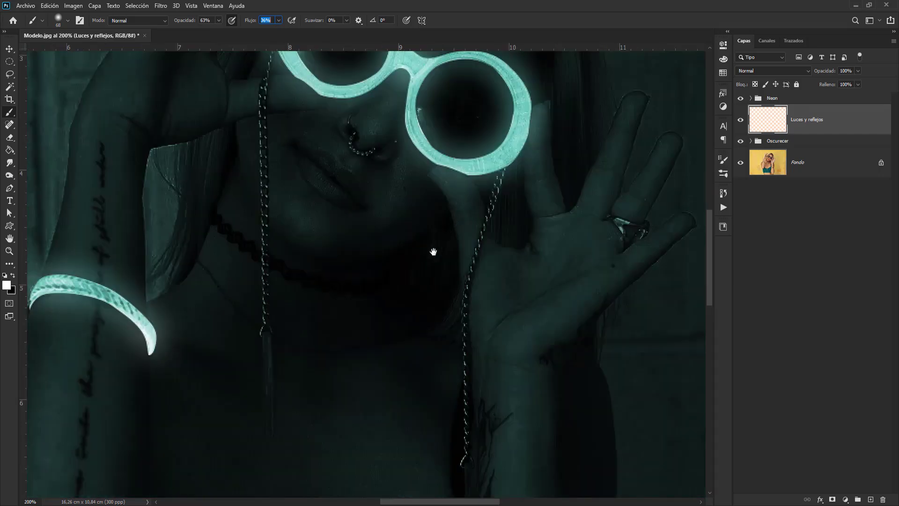
left_click_drag(433, 252, 379, 377)
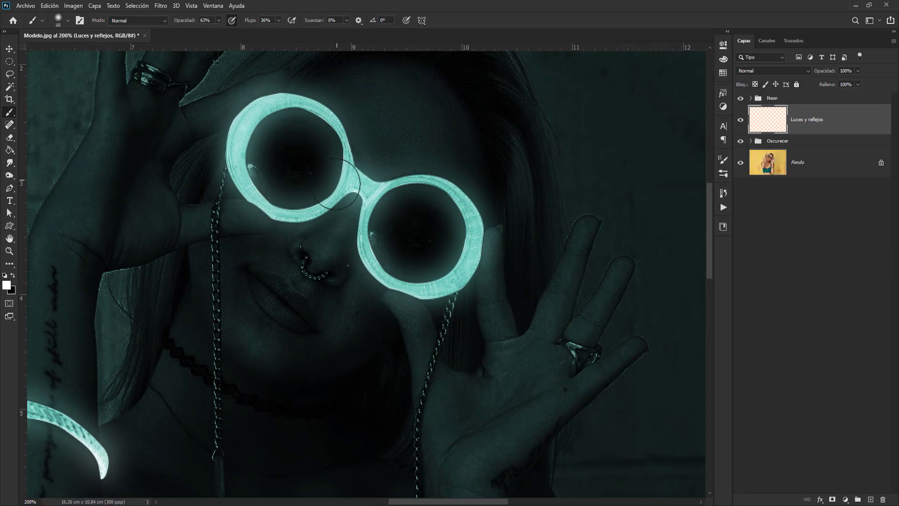
key("alt")
left_click(347, 179, "alt")
left_click(5, 287)
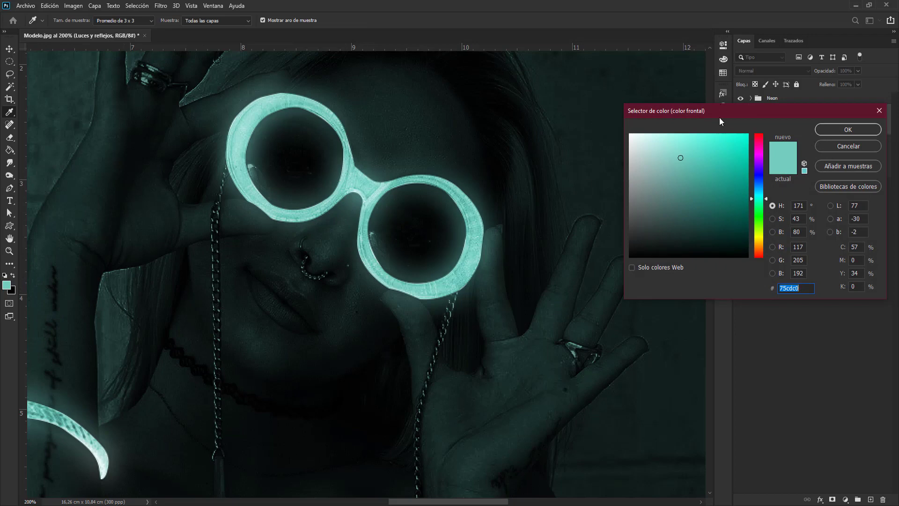
left_click(681, 182)
left_click_drag(681, 182, 706, 195)
left_click(847, 129)
key("b")
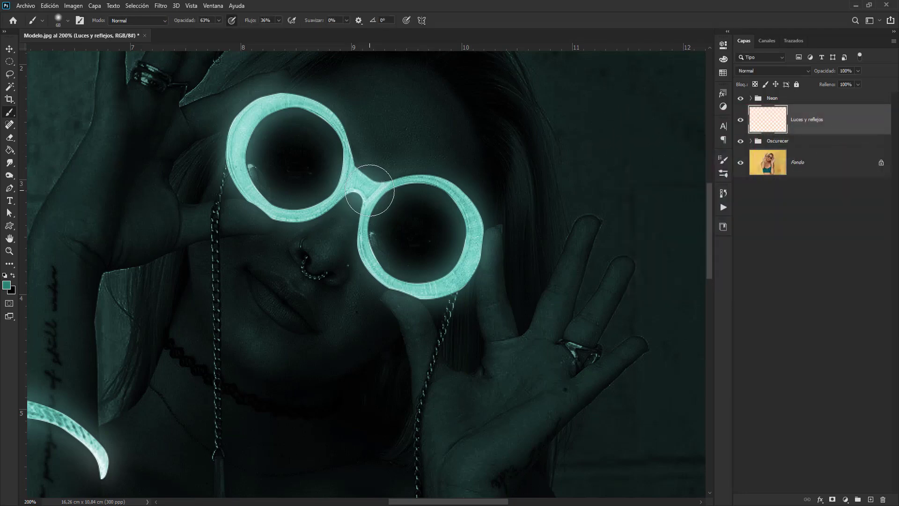
Paint soft turquoise light around the glasses and on their lenses, then compare the image with the Neon group hidden and shown
key("ctrl+minus")
left_click_drag(321, 207, 329, 210)
key("ctrl+plus")
left_click(740, 98)
left_click(740, 98)
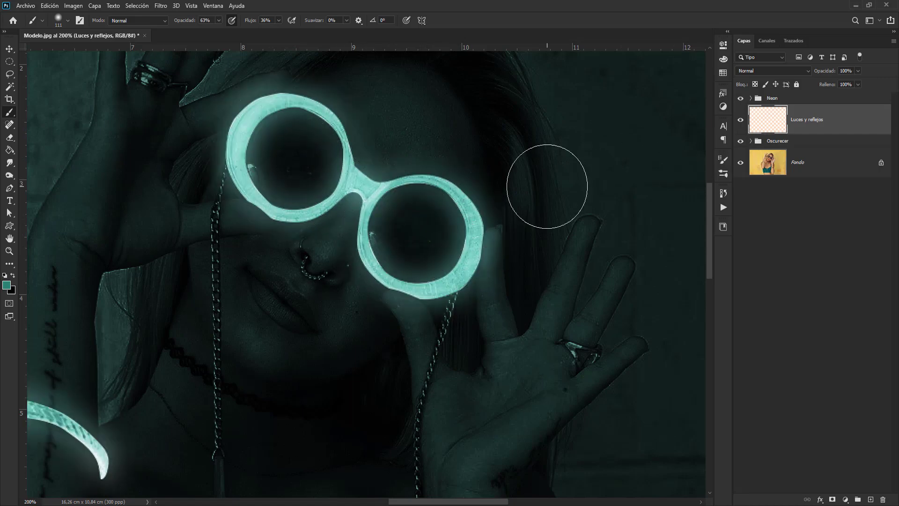
Paint more turquoise reflections on the lenses and nearby skin, then compare the image with the Luces y reflejos layer hidden and shown
key("ctrl+minus")
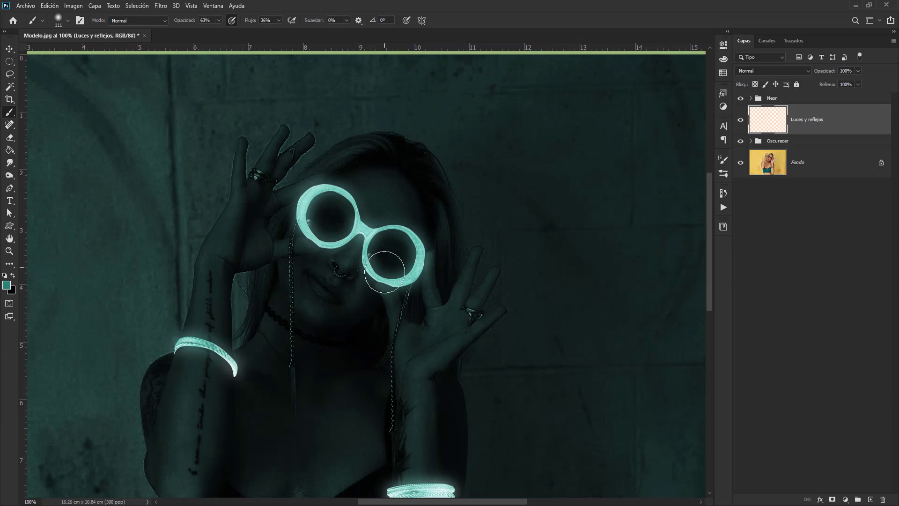
left_click_drag(387, 275, 362, 218)
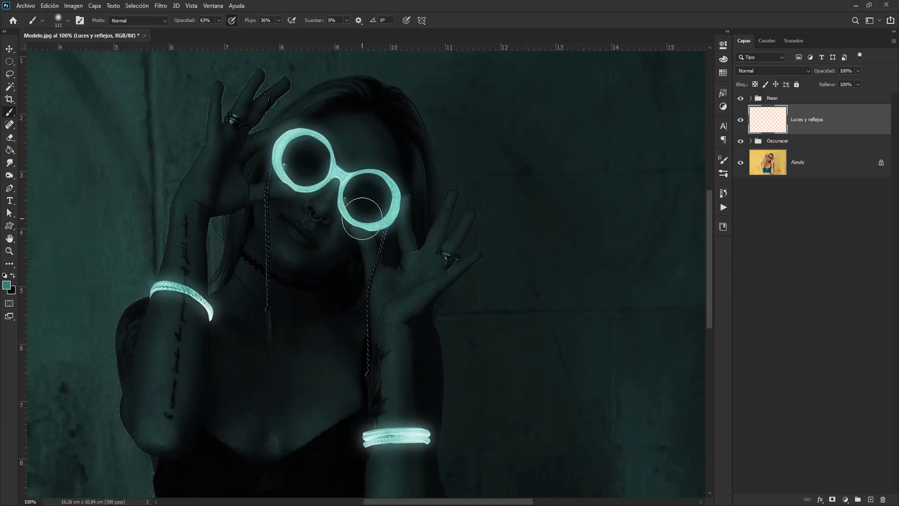
key("ctrl+plus")
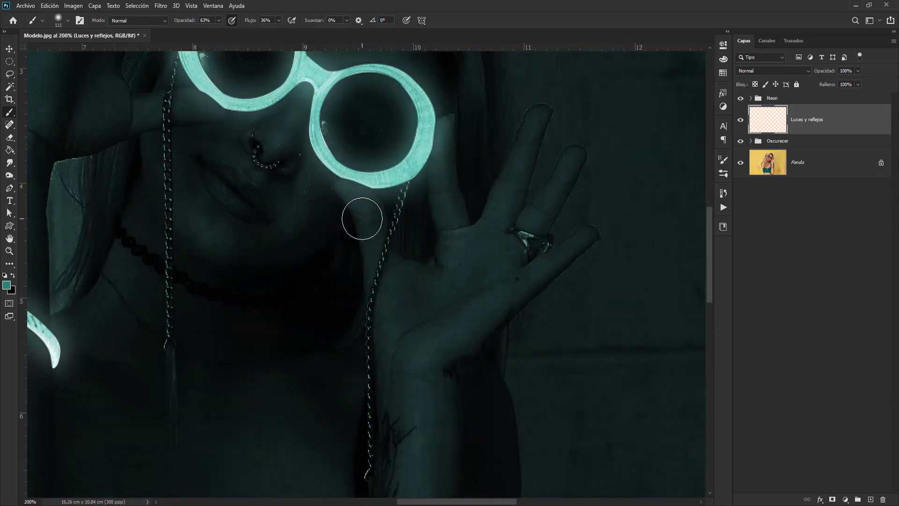
left_click_drag(332, 217, 367, 306)
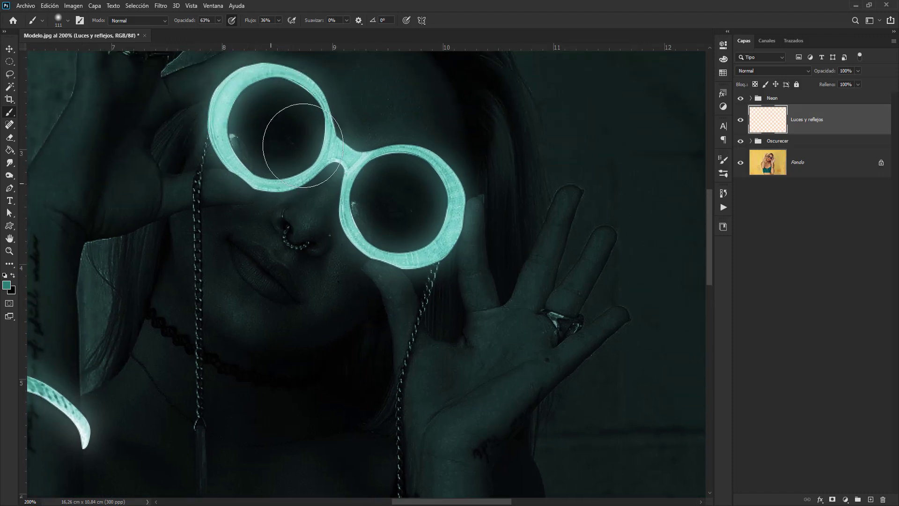
mouse_move(337, 148)
left_mouse_down()
mouse_move(333, 156)
mouse_move(293, 154)
left_mouse_up()
left_click_drag(322, 211, 350, 232)
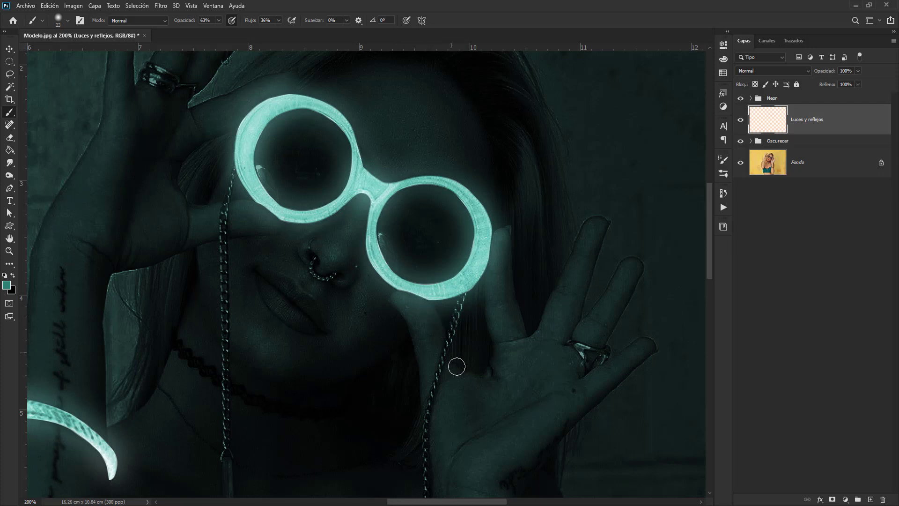
left_click(740, 120)
left_click(740, 120)
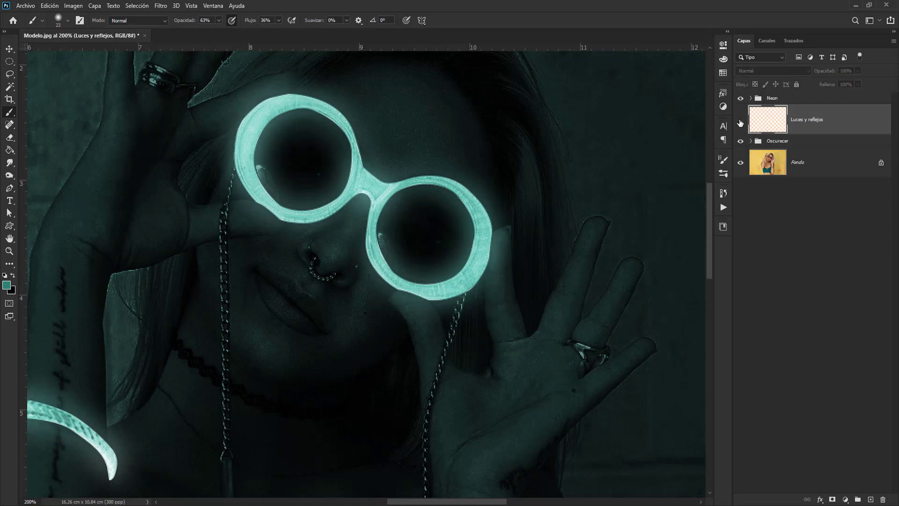
Paint turquoise light above the upper lip, then around the single-band bracelet on the tattooed forearm with a 129 px brush
mouse_move(320, 283)
left_mouse_down()
mouse_move(339, 267)
mouse_move(335, 220)
left_mouse_up()
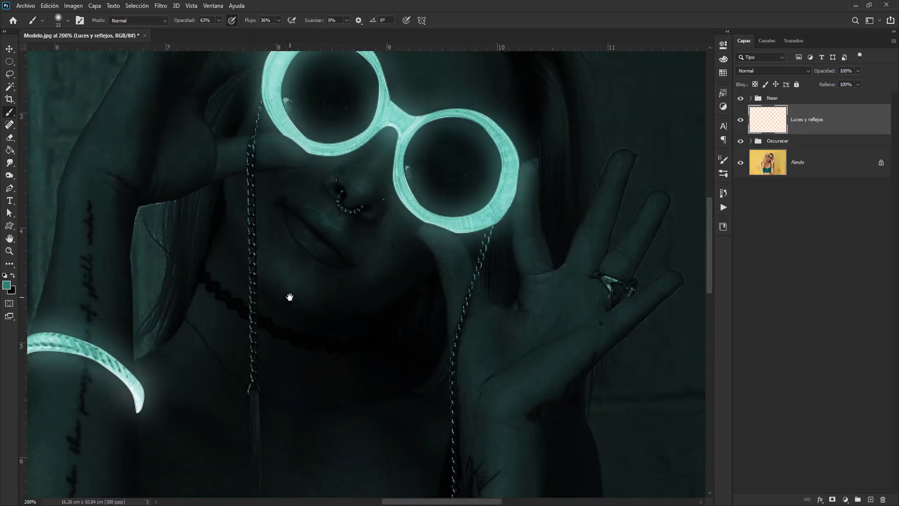
mouse_move(290, 297)
left_mouse_down()
mouse_move(447, 184)
mouse_move(466, 137)
left_mouse_up()
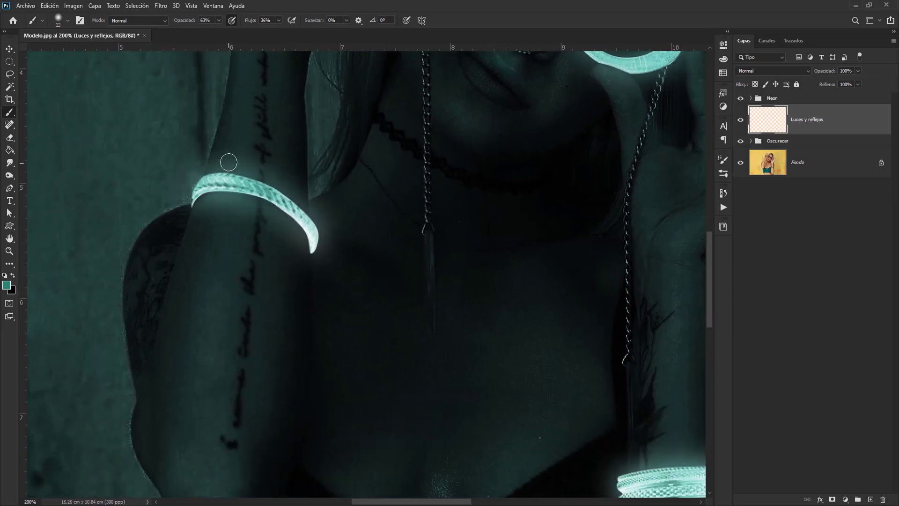
left_click_drag(237, 212, 272, 209)
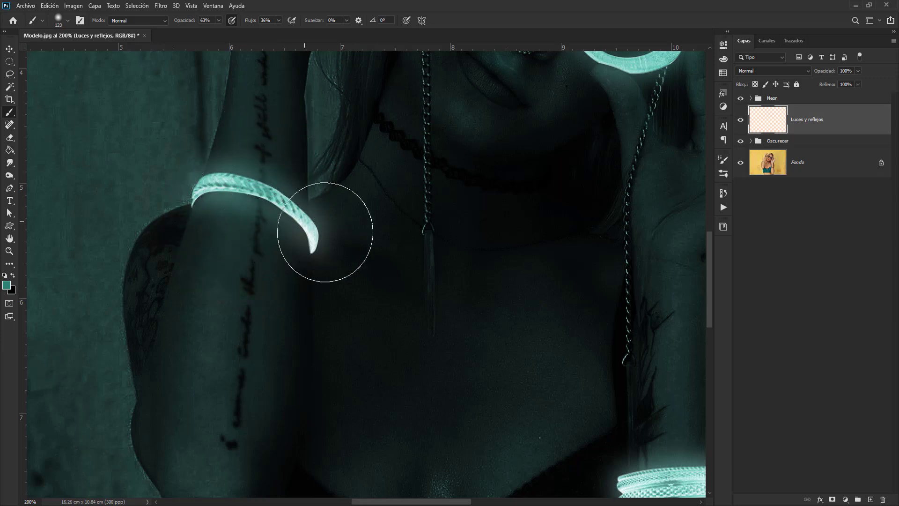
left_click_drag(325, 232, 266, 233)
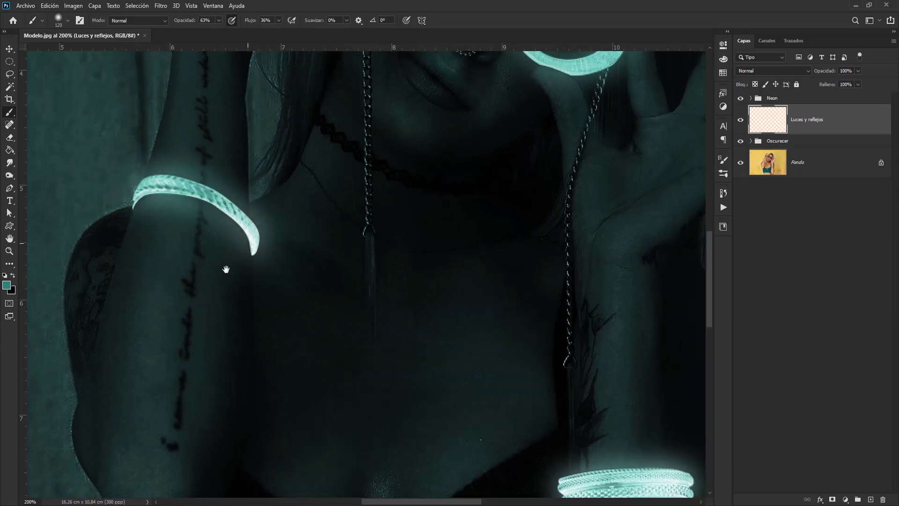
left_click_drag(226, 270, 280, 237)
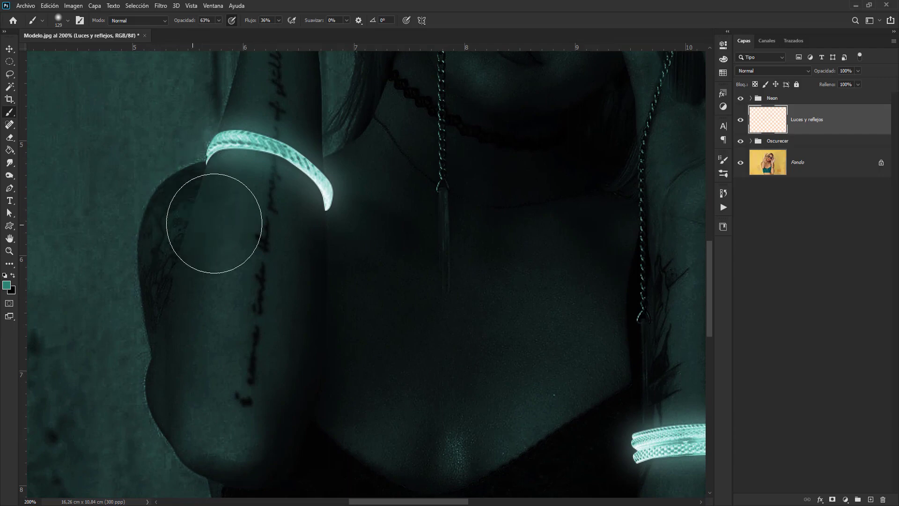
Paint turquoise light on the arm around the double-band bracelet and on the open palm beside the glasses
scroll(327, 264, "right", 10)
scroll(347, 230, "down", 5)
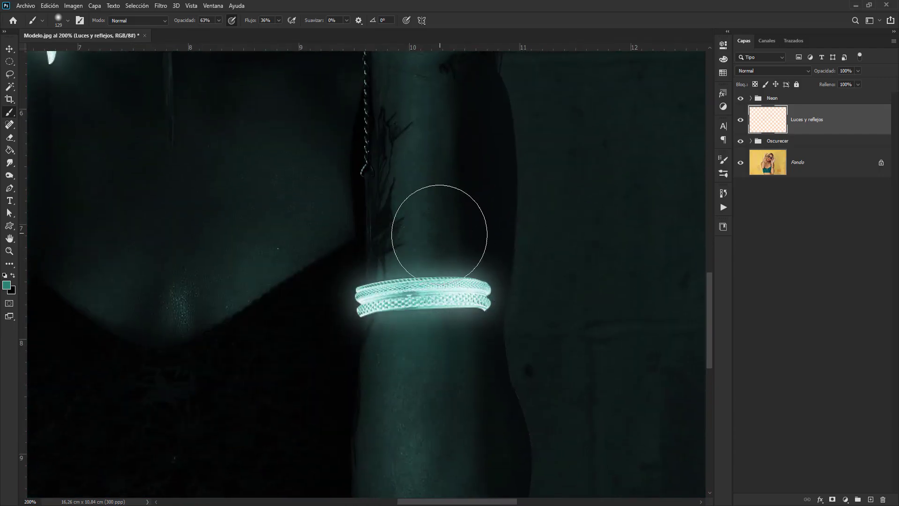
left_click_drag(479, 164, 515, 330)
left_click_drag(496, 203, 465, 332)
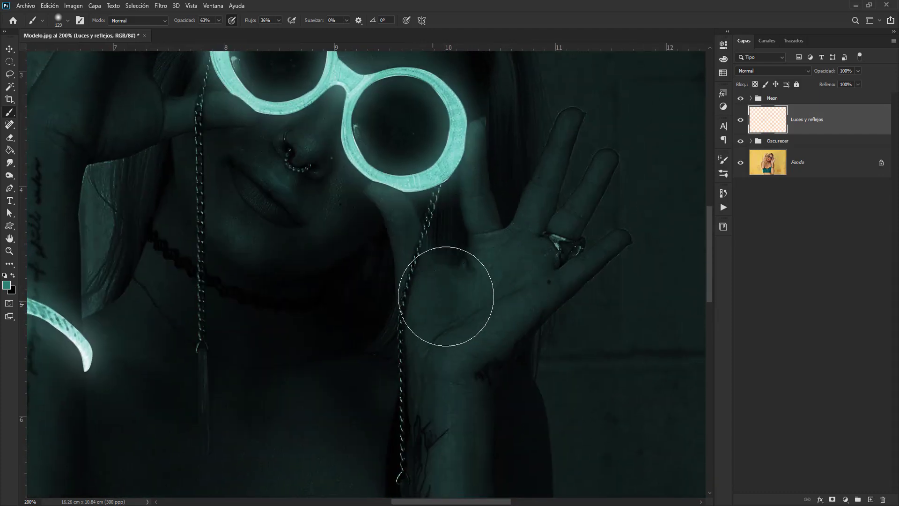
left_click_drag(468, 234, 427, 238)
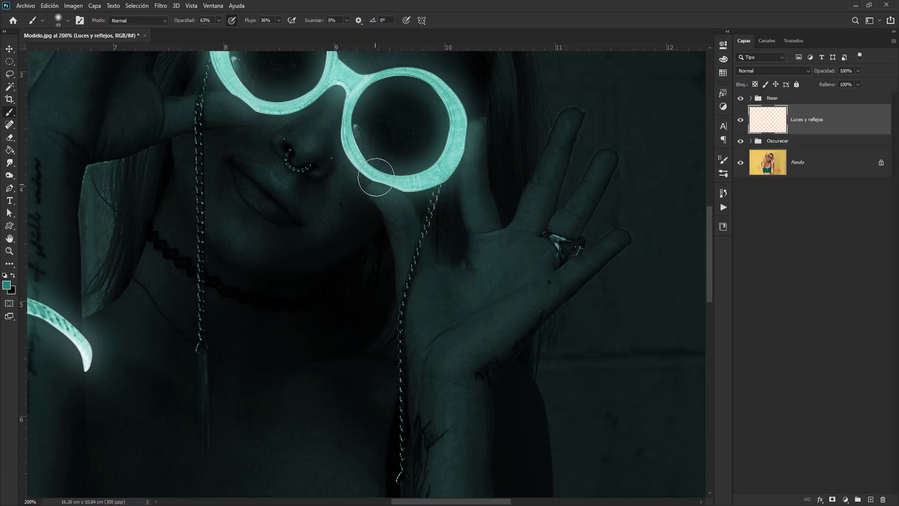
Touch up the light on the face and hands with a 49 px brush, then compare the Luces y reflejos layer hidden and shown
left_click_drag(384, 240, 526, 310)
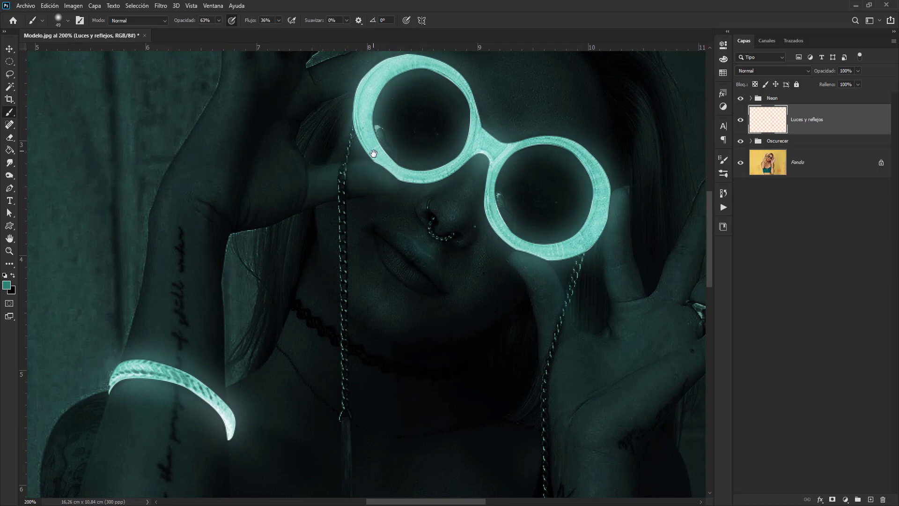
mouse_move(373, 154)
left_mouse_down()
mouse_move(375, 294)
mouse_move(349, 142)
left_mouse_up()
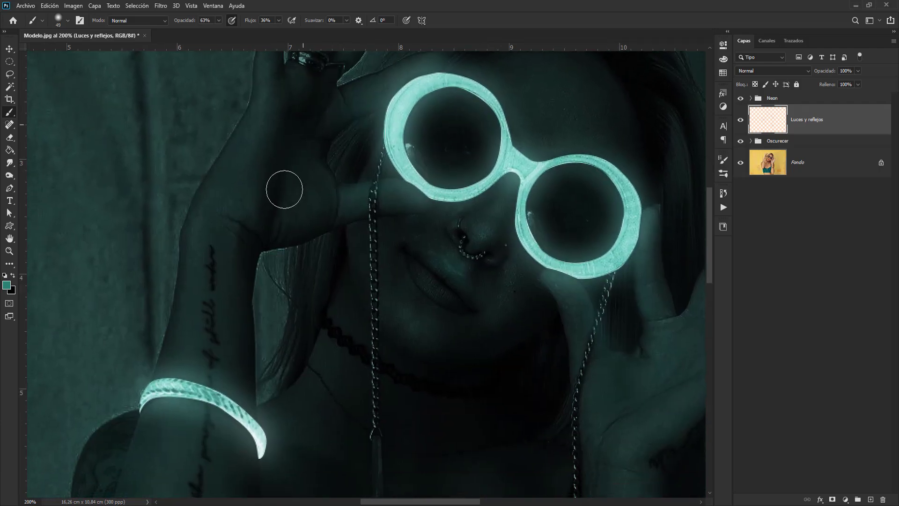
left_click_drag(416, 315, 297, 253)
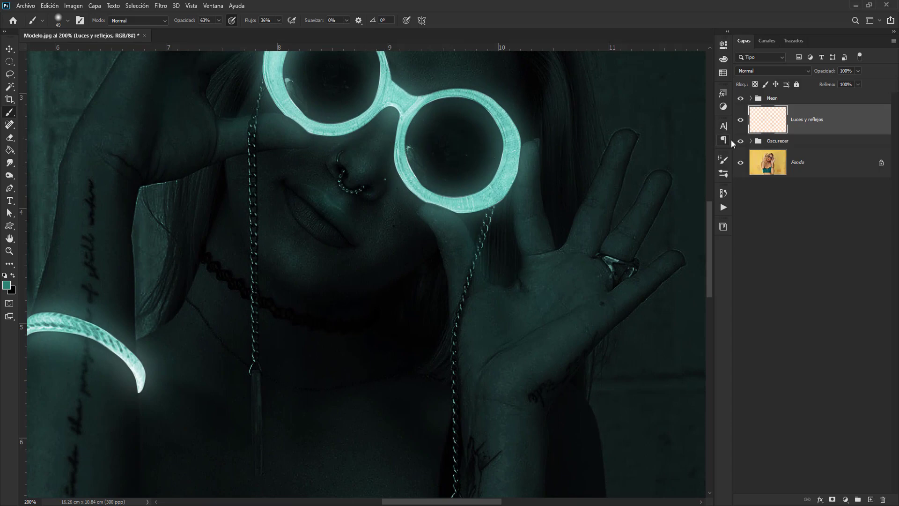
left_click(741, 119)
left_click(741, 121)
key("ctrl+minus")
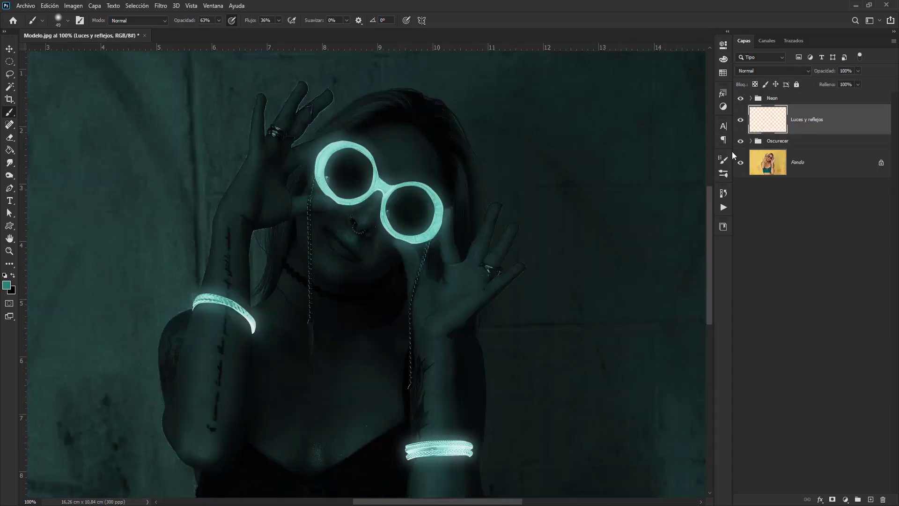
left_click(741, 121)
left_click(741, 122)
Add a new layer above Luces y reflejos, set its blend mode to Sobreexponer color and name it Brillos
left_click(870, 499)
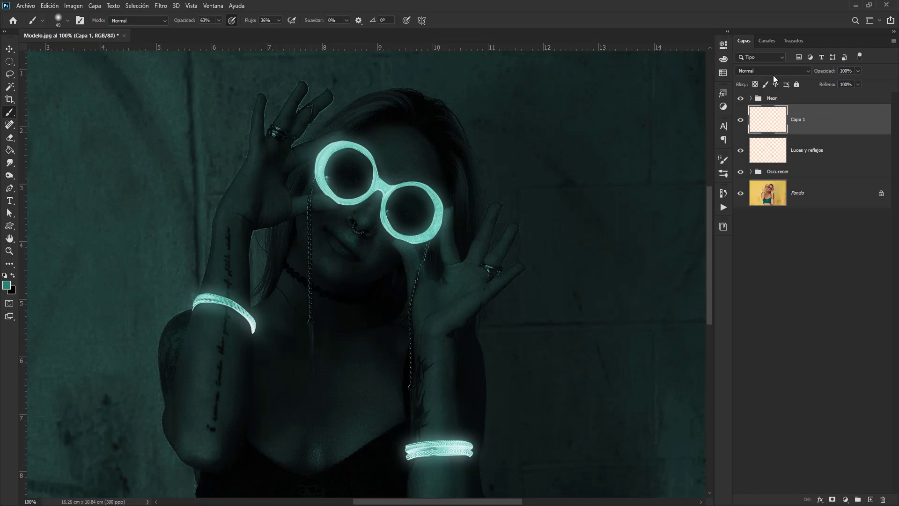
left_click(760, 71)
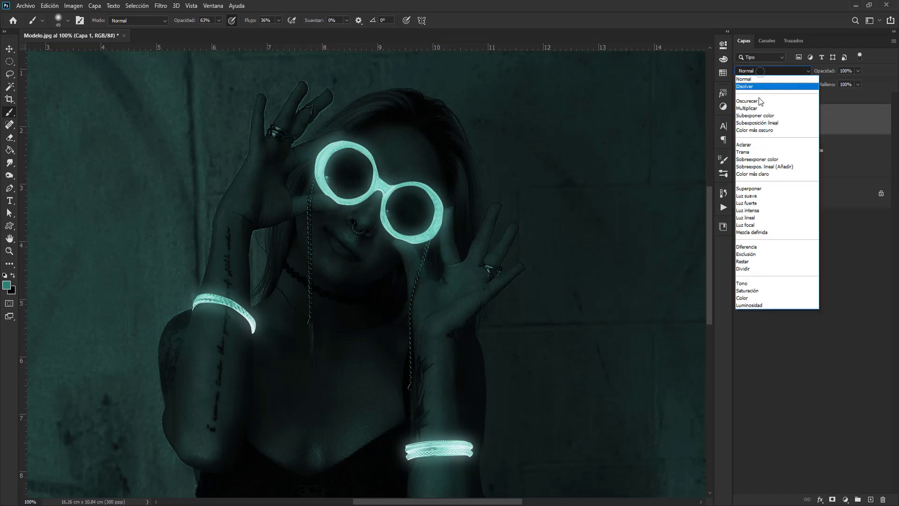
left_click(788, 162)
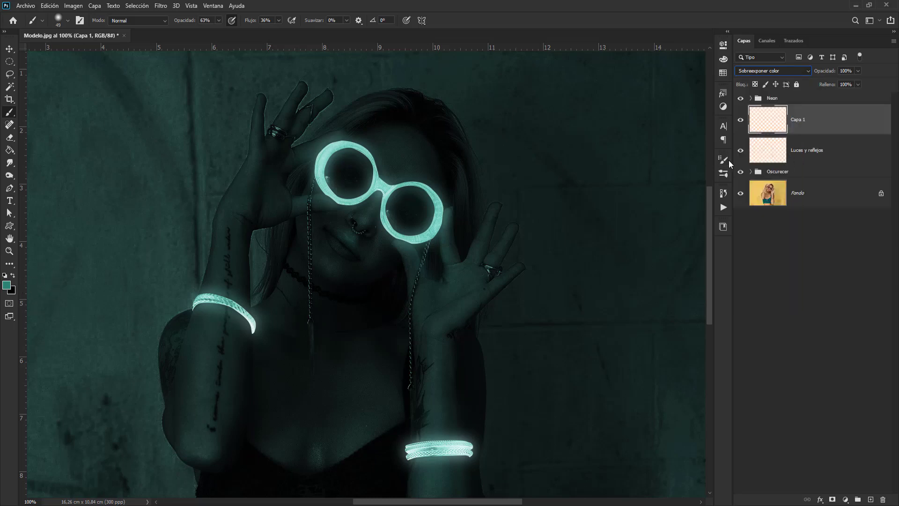
double_click(800, 119)
key("Return")
Paint fine highlights along the nose on the Brillos layer with a 6 px brush at 100% flow
key("ctrl+plus")
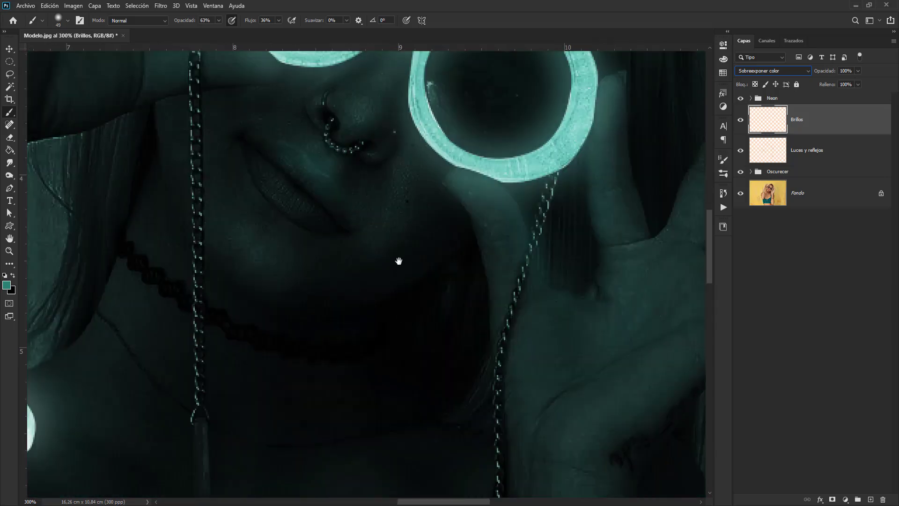
left_click_drag(399, 261, 390, 405)
left_click_drag(363, 245, 320, 262)
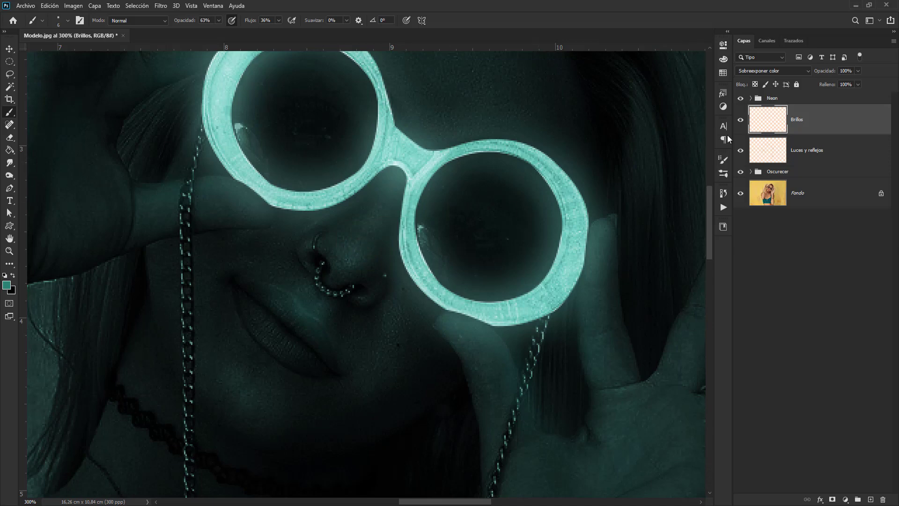
left_click(740, 150)
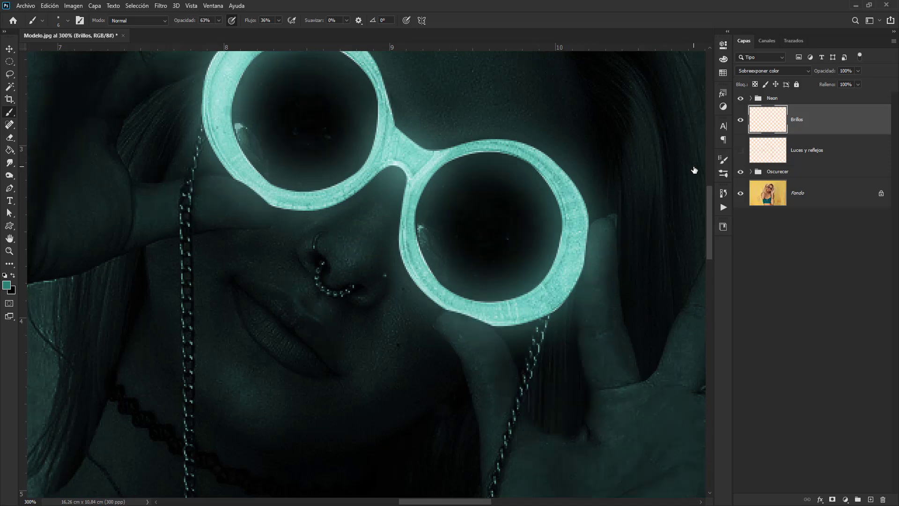
left_click(741, 151)
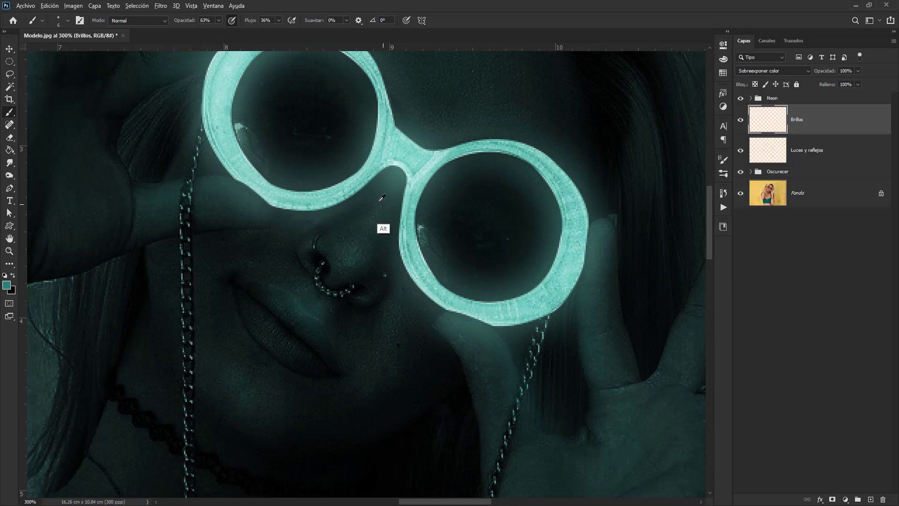
mouse_move(377, 202)
left_mouse_down()
mouse_move(368, 207)
mouse_move(379, 207)
left_mouse_up()
left_click_drag(373, 227, 389, 194)
left_click_drag(353, 257, 345, 247)
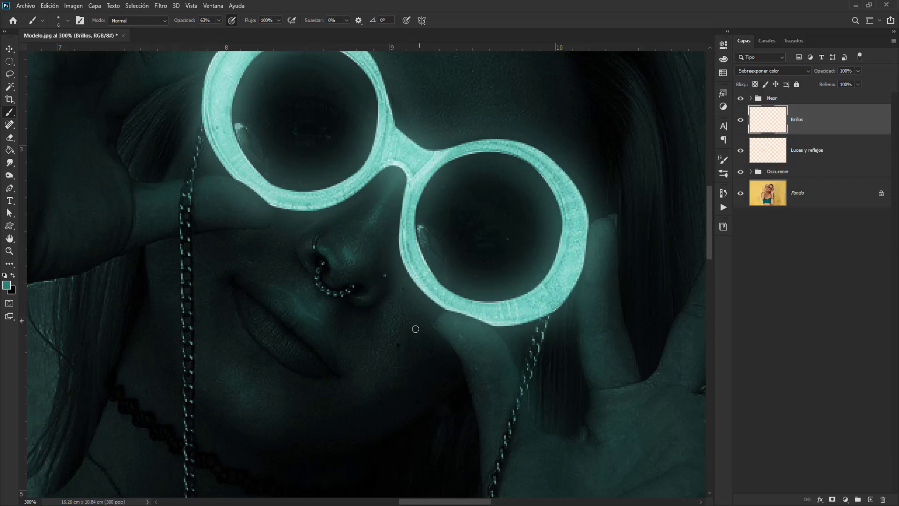
Paint fine highlights along the upper lip and lower lip on the Brillos layer with the small brush
mouse_move(434, 282)
left_mouse_down()
mouse_move(455, 233)
mouse_move(502, 182)
left_mouse_up()
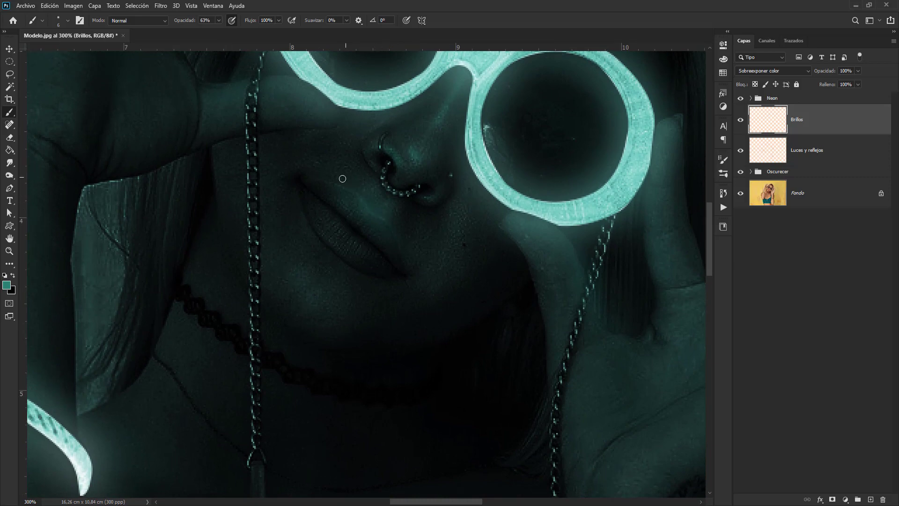
left_click_drag(335, 182, 389, 223)
left_click_drag(347, 193, 387, 282)
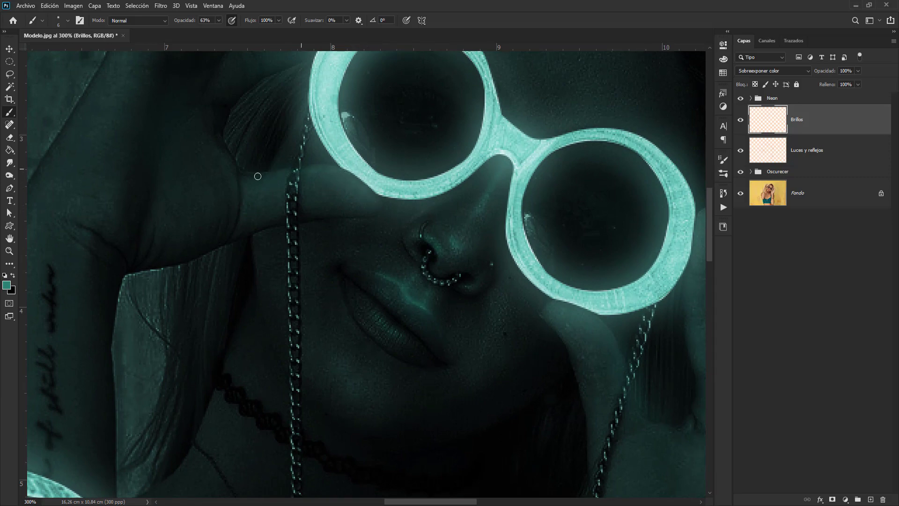
left_click_drag(357, 206, 301, 182)
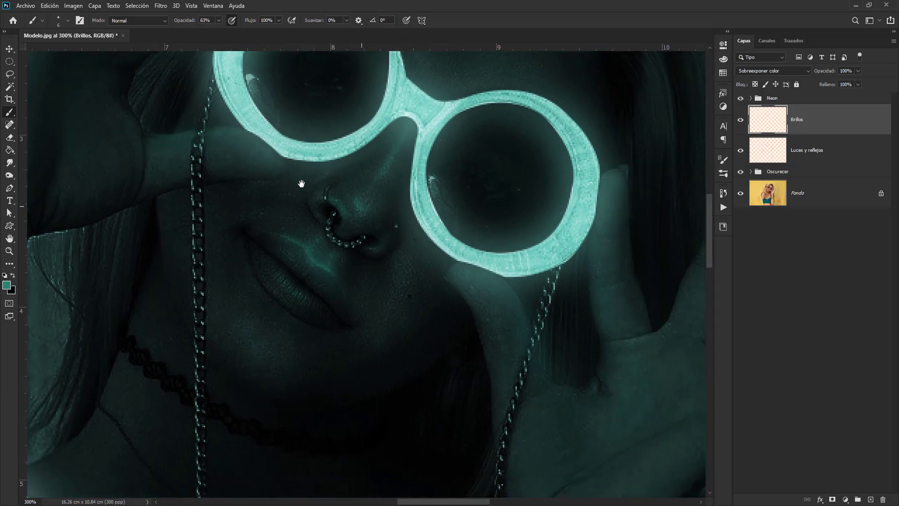
mouse_move(448, 293)
left_mouse_down()
mouse_move(427, 282)
mouse_move(395, 204)
mouse_move(382, 203)
left_mouse_up()
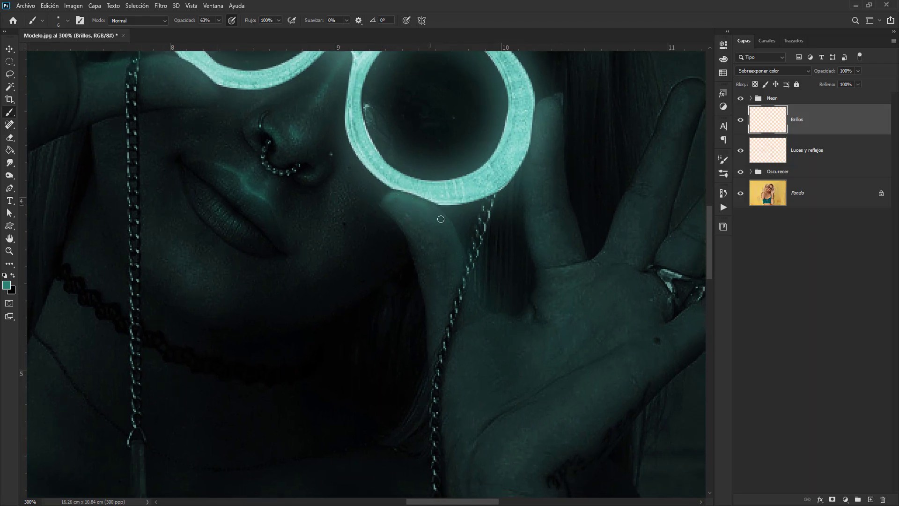
Add thin highlights along the edges of the thumb and fingers holding the glasses on the Brillos layer
left_click_drag(453, 224, 474, 285)
mouse_move(533, 160)
left_mouse_down()
mouse_move(452, 167)
mouse_move(442, 293)
left_mouse_up()
left_click_drag(440, 281, 547, 341)
mouse_move(261, 230)
left_mouse_down()
mouse_move(381, 299)
mouse_move(405, 396)
left_mouse_up()
left_click_drag(274, 229, 301, 217)
left_click_drag(176, 270, 242, 184)
Paint broader soft highlights on the chin, face and hands, enlarging the brush up to 155 px
right_click(220, 276, "alt")
left_click_drag(510, 217, 304, 246)
left_click_drag(323, 346, 359, 160)
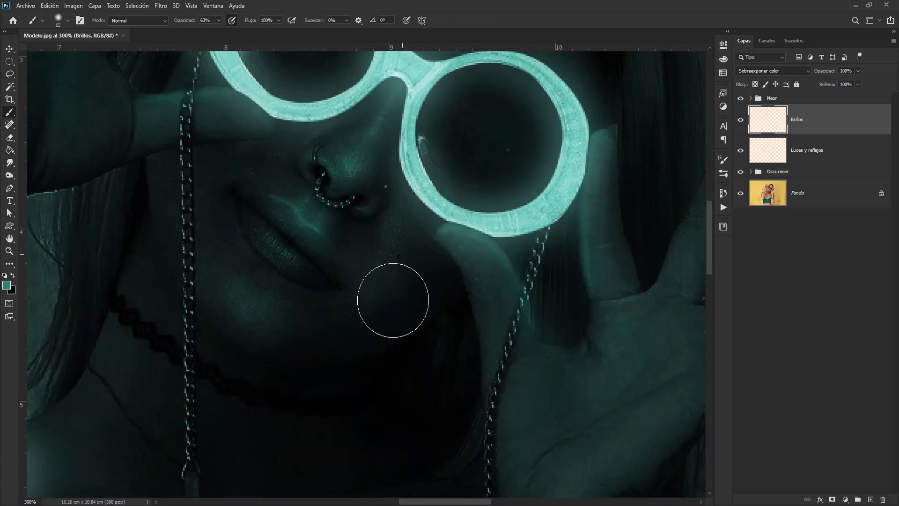
left_click_drag(496, 300, 334, 245)
right_click(522, 311, "alt")
left_click_drag(234, 398, 510, 110)
mouse_move(236, 211)
left_mouse_down()
mouse_move(369, 291)
mouse_move(320, 330)
left_mouse_up()
right_click(247, 254, "alt")
mouse_move(679, 421)
left_mouse_down()
mouse_move(584, 283)
mouse_move(461, 279)
left_mouse_up()
Compare the whole image with the Brillos layer hidden and shown
key("ctrl+minus")
key("ctrl+minus")
key("ctrl+minus")
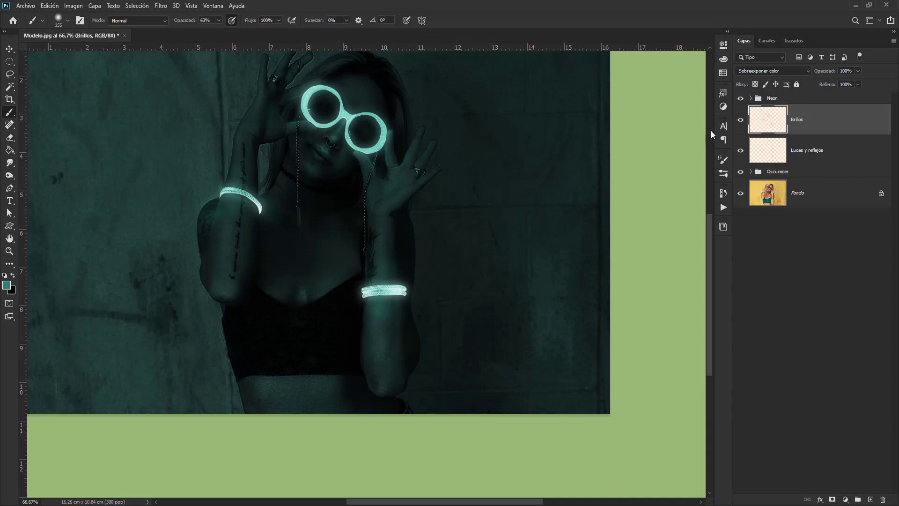
left_click(740, 120)
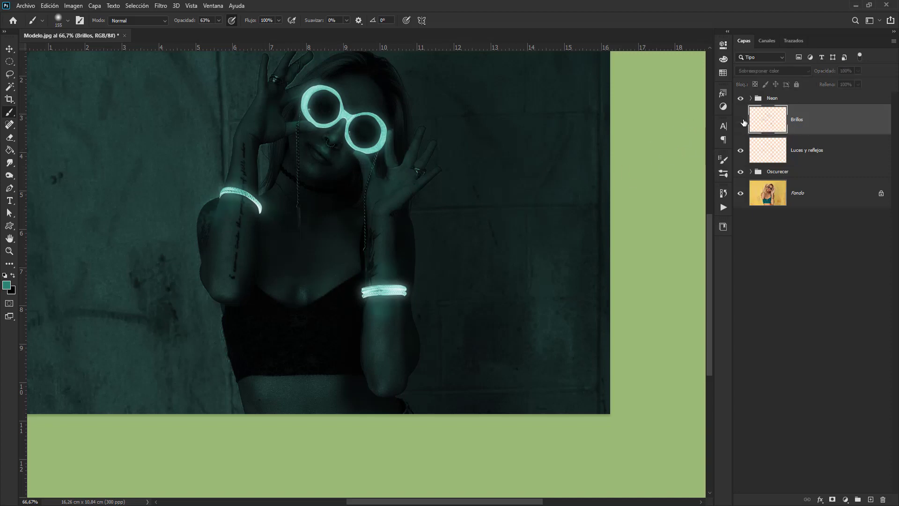
left_click(741, 120)
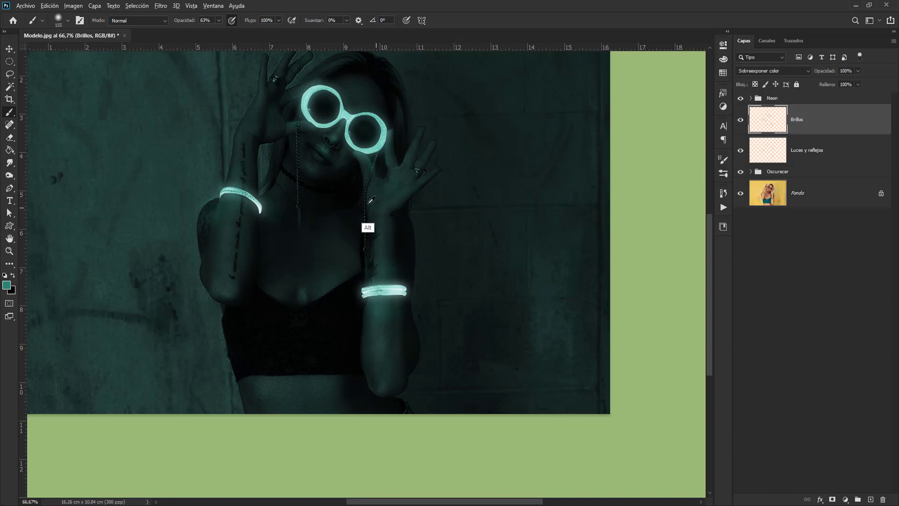
Reduce the brush to 9 px and add a new layer named Brillos 2 above Brillos
left_click_drag(375, 208, 342, 208)
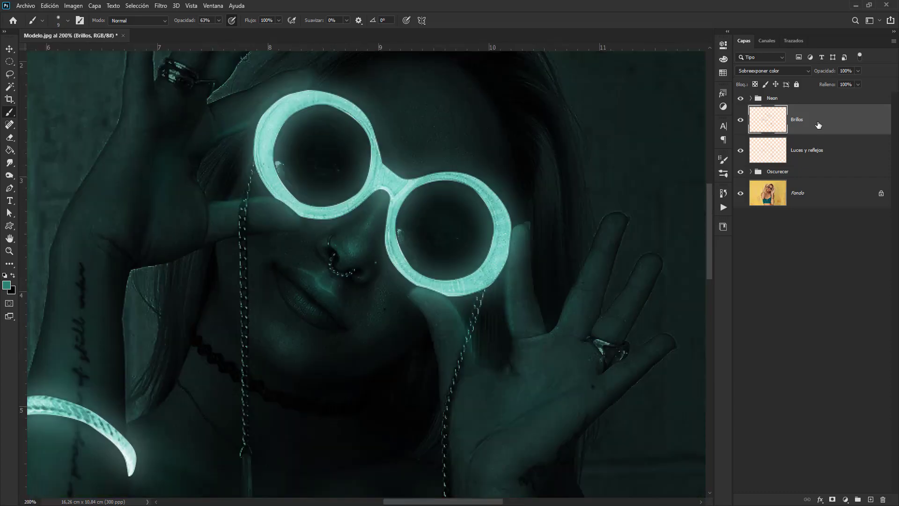
key("ctrl+0")
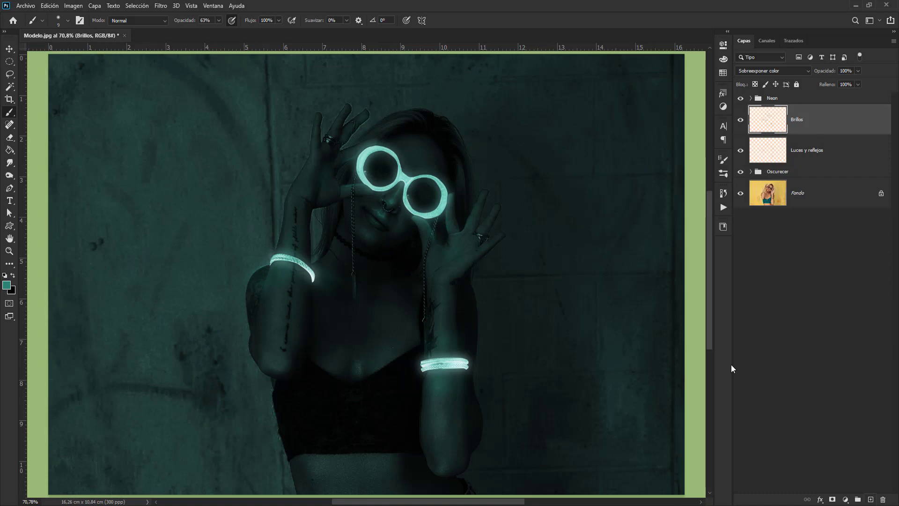
left_click(870, 500)
double_click(801, 118)
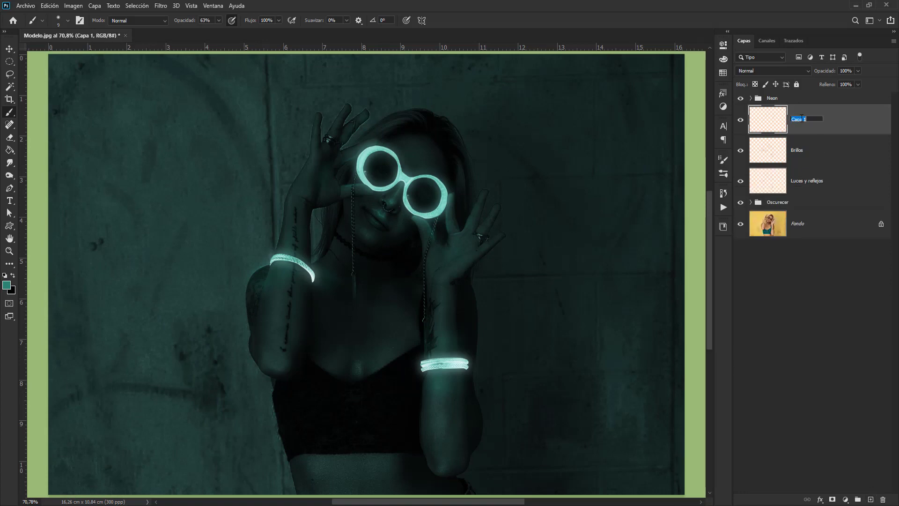
type("Brillos 2")
left_click(839, 133)
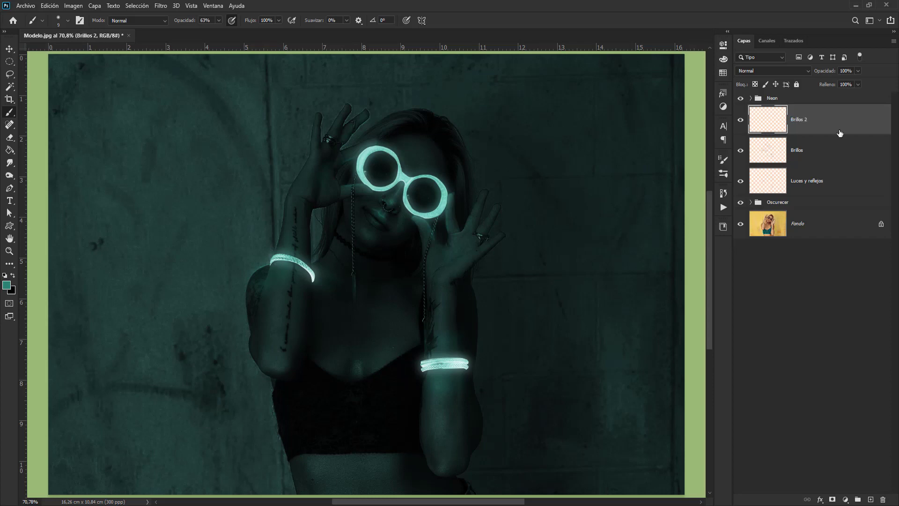
Set the foreground color to a more saturated turquoise, 1b907f, for painting the Brillos 2 highlights
key("ctrl+plus")
key("ctrl+plus")
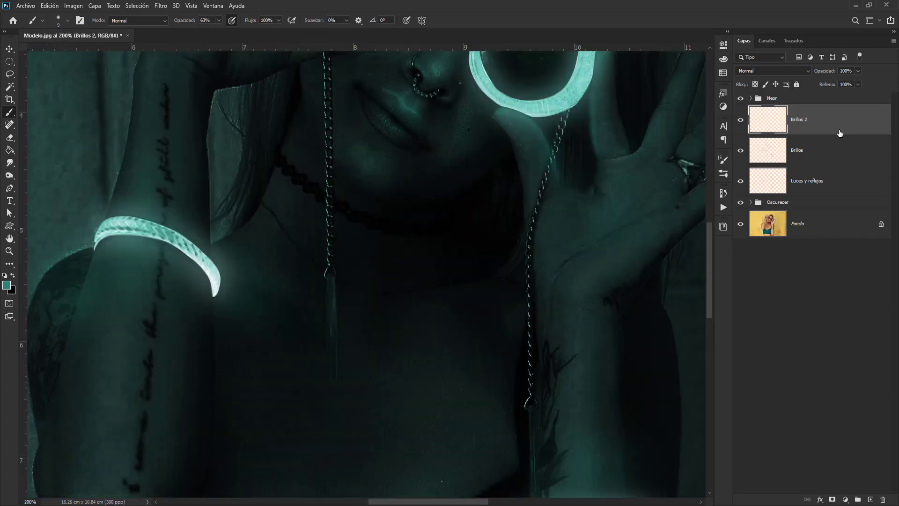
left_click_drag(520, 273, 501, 363)
left_click_drag(482, 257, 473, 330)
left_click_drag(456, 271, 430, 324)
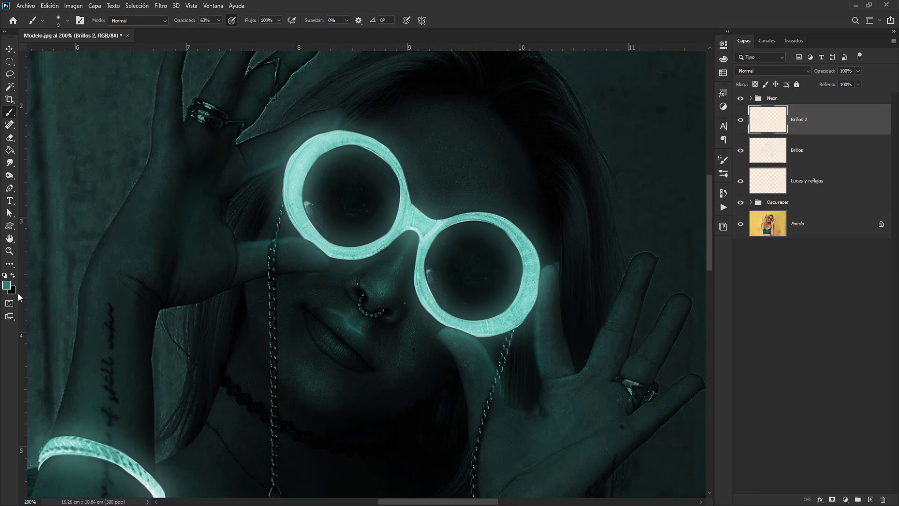
left_click(7, 285)
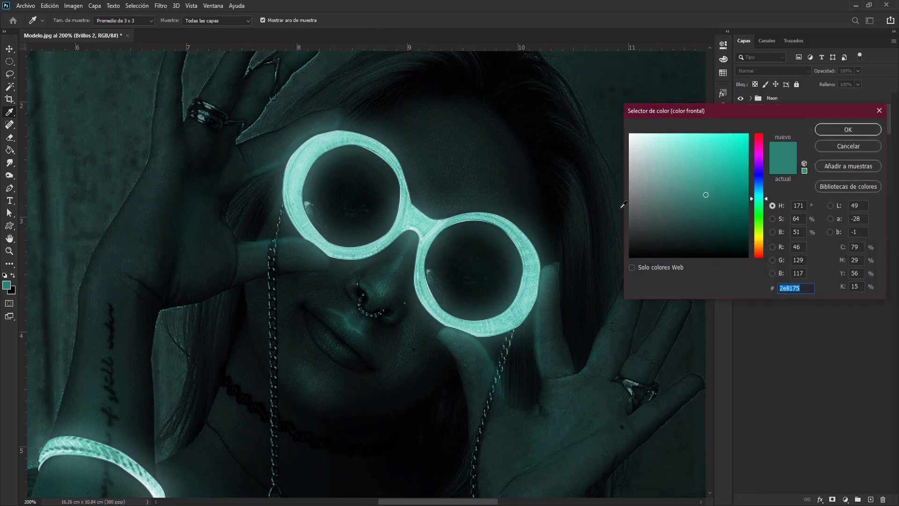
left_click(704, 186)
left_click(722, 190)
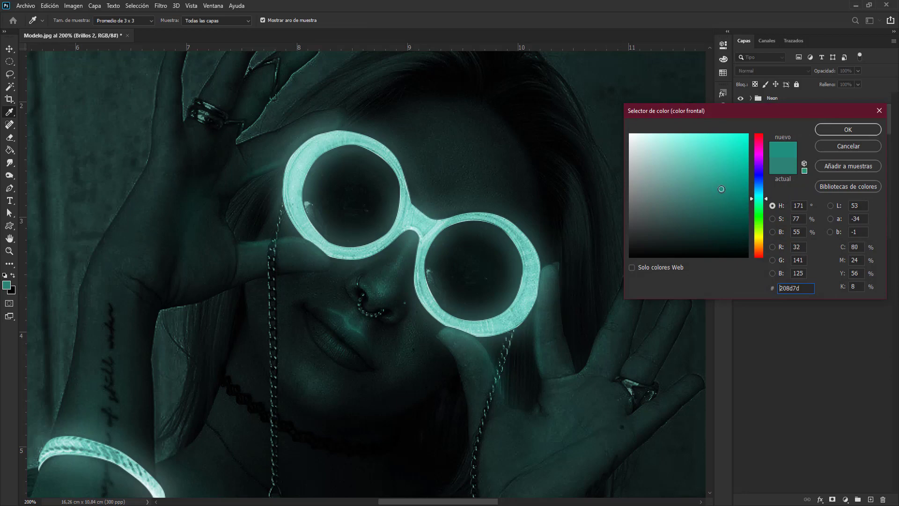
left_click(706, 178)
left_click(714, 193)
left_click(726, 187)
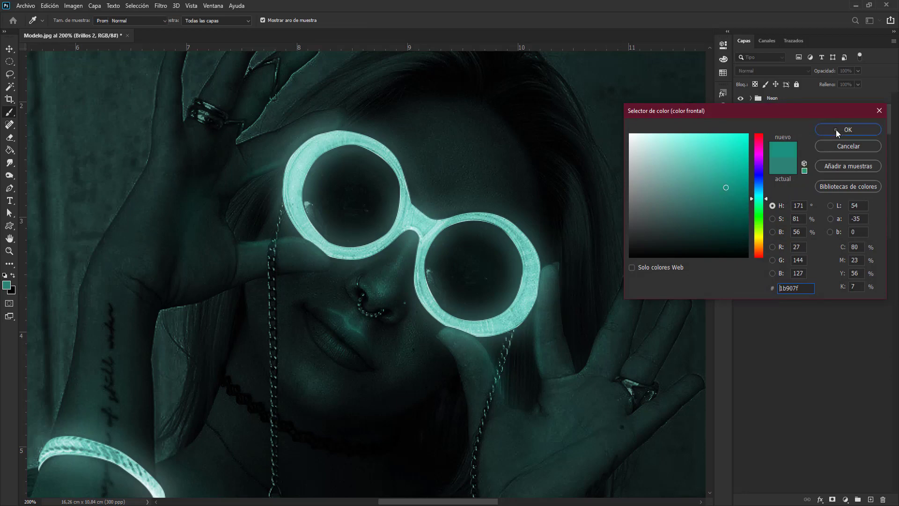
left_click(836, 130)
Try the Luz intensa blend mode on the Brillos 2 layer
left_click(760, 70)
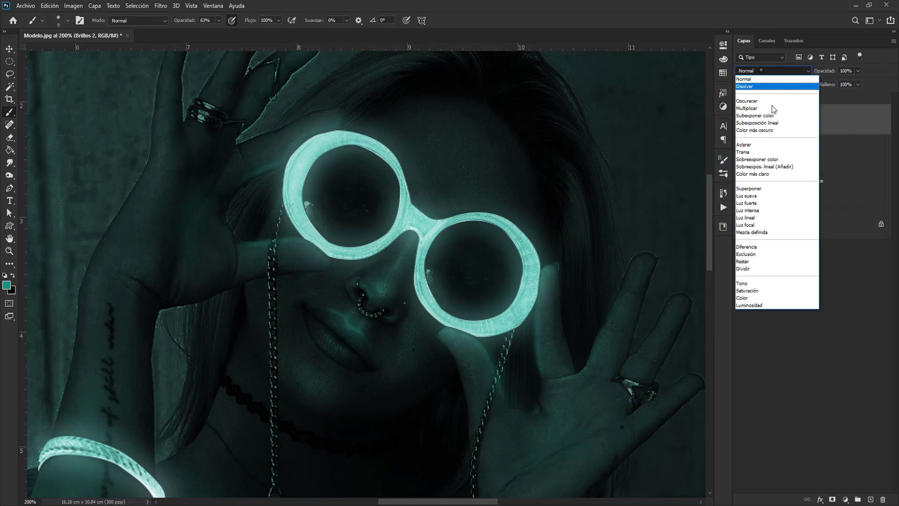
left_click(763, 211)
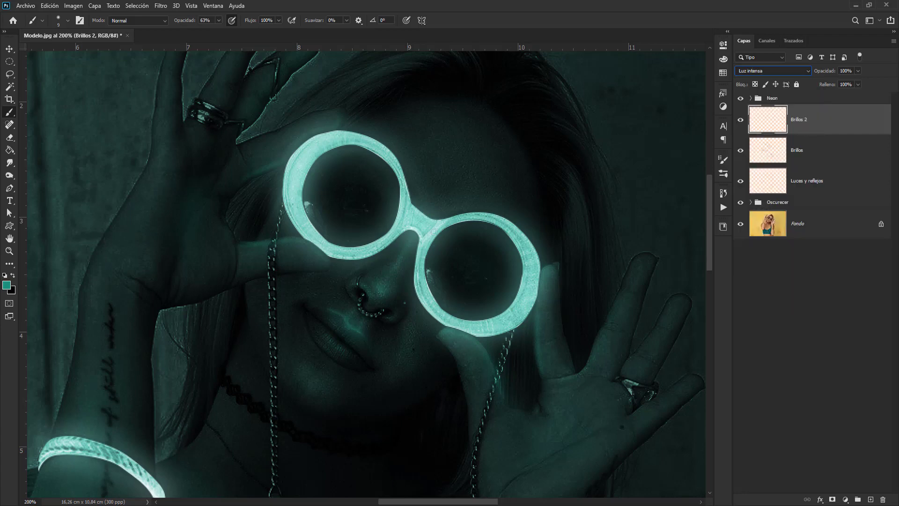
left_click_drag(393, 225, 390, 234)
left_click(776, 71)
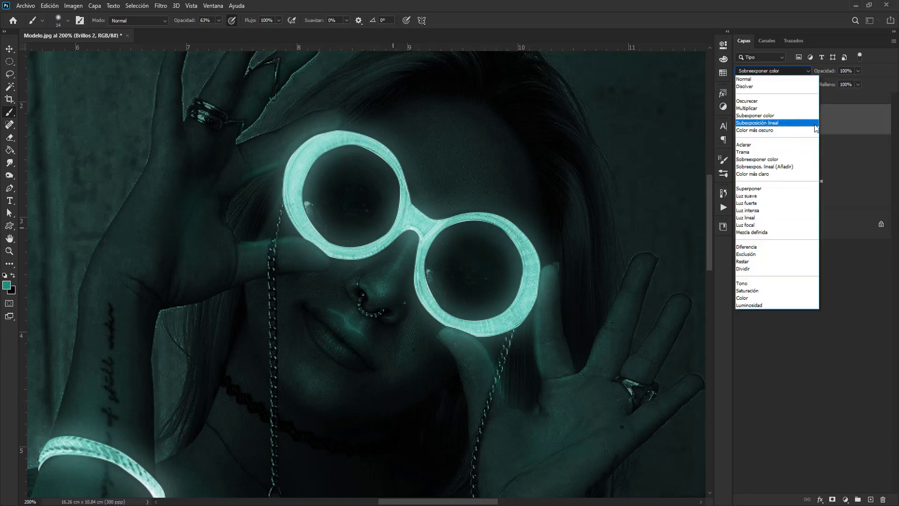
left_click(836, 117)
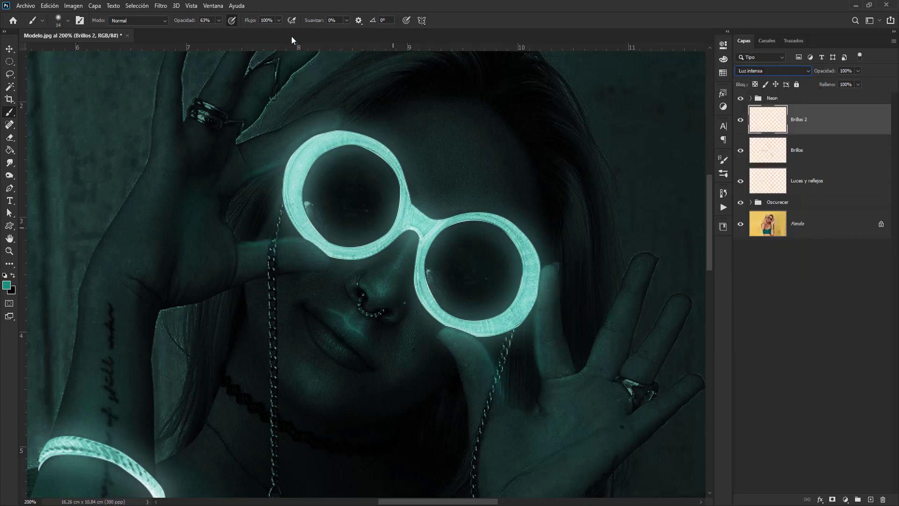
Paint an intense highlight on the nose on Brillos 2 with a 6 px brush at 96% opacity
key("9")
key("6")
key("ctrl+plus")
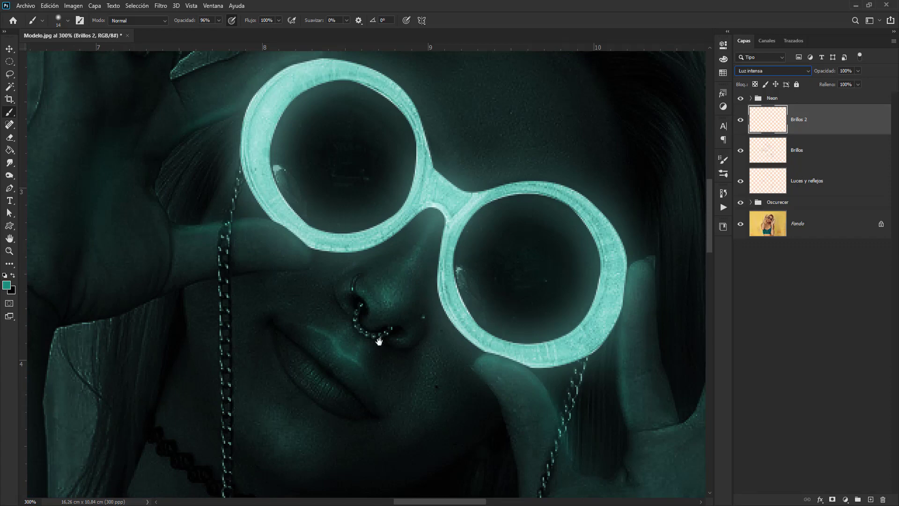
left_click_drag(379, 341, 371, 257)
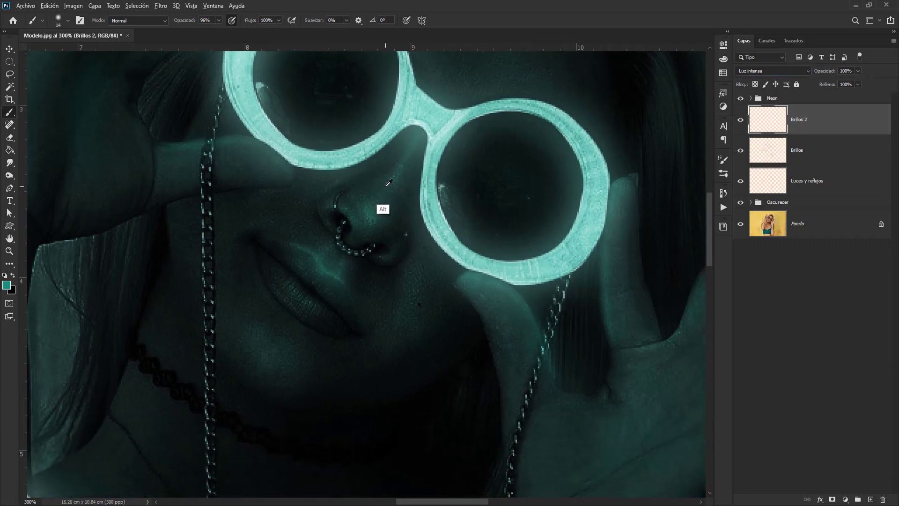
left_click_drag(386, 186, 378, 194)
left_click(370, 210)
Compare the Brillos 2 layer hidden and shown, and set its blend mode to Sobreexponer color
left_click(744, 121)
left_click(744, 121)
left_click(771, 71)
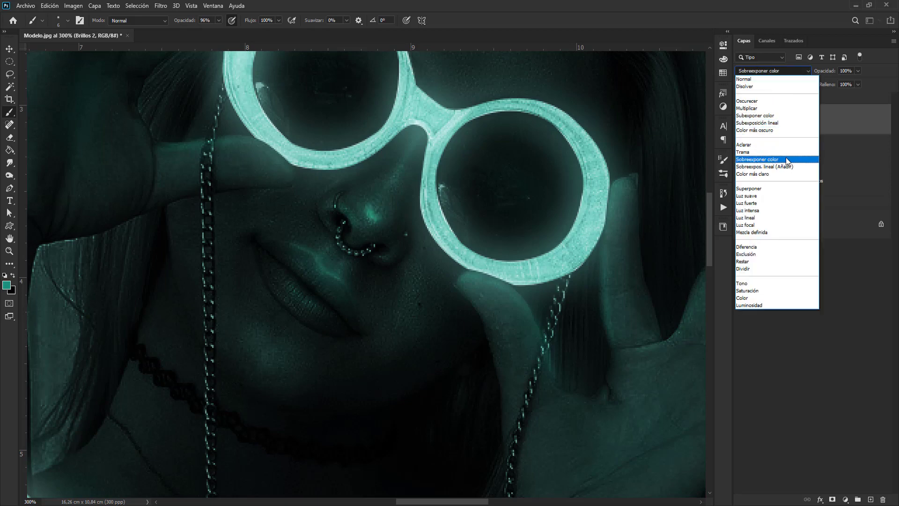
left_click(788, 161)
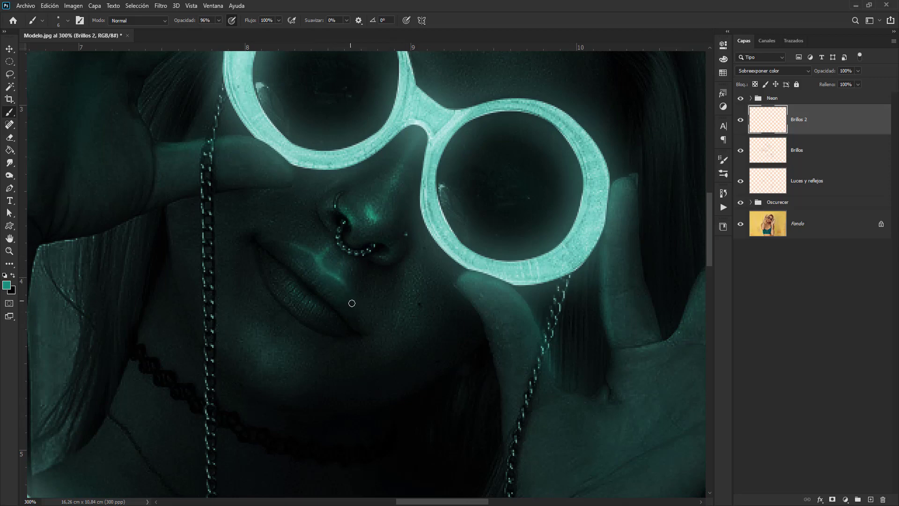
Paint fine highlights on the lips and along the finger beside the glasses chain on Brillos 2
left_click_drag(301, 296, 398, 357)
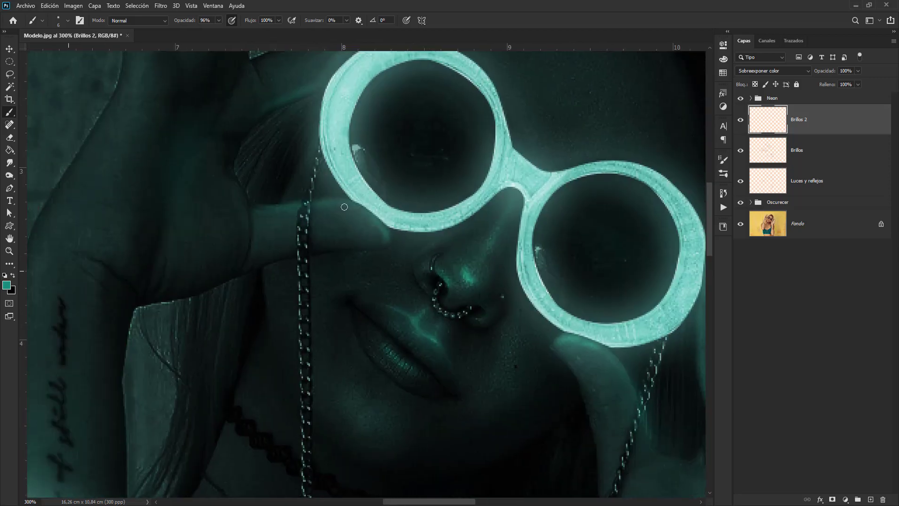
left_click_drag(345, 206, 369, 366)
left_click_drag(279, 275, 273, 205)
left_click_drag(656, 468, 504, 244)
scroll(504, 243, "down", 1)
left_click_drag(422, 468, 395, 171)
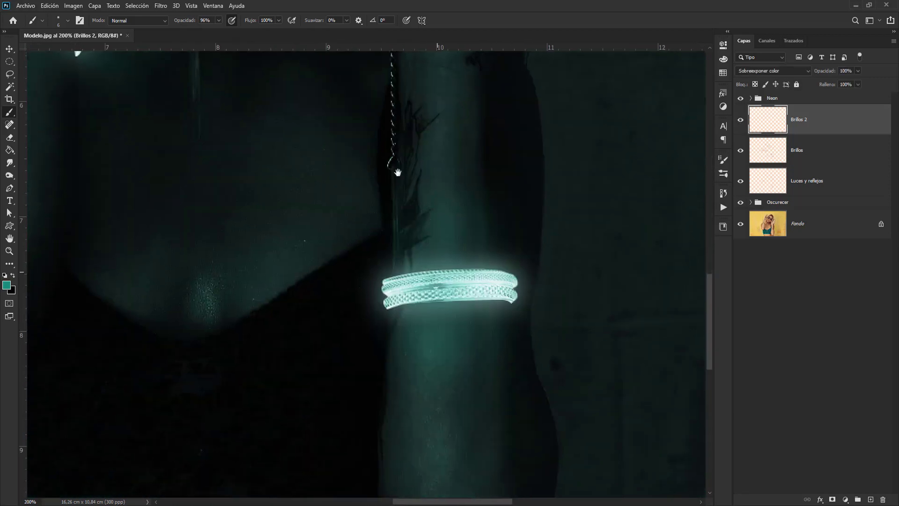
Add highlights on the skin around the bracelets, then enlarge the brush to 187 px for the face
left_click_drag(398, 252, 420, 253)
left_click_drag(190, 234, 497, 291)
left_click_drag(300, 270, 355, 269)
left_click_drag(459, 131, 281, 426)
left_click_drag(379, 241, 349, 306)
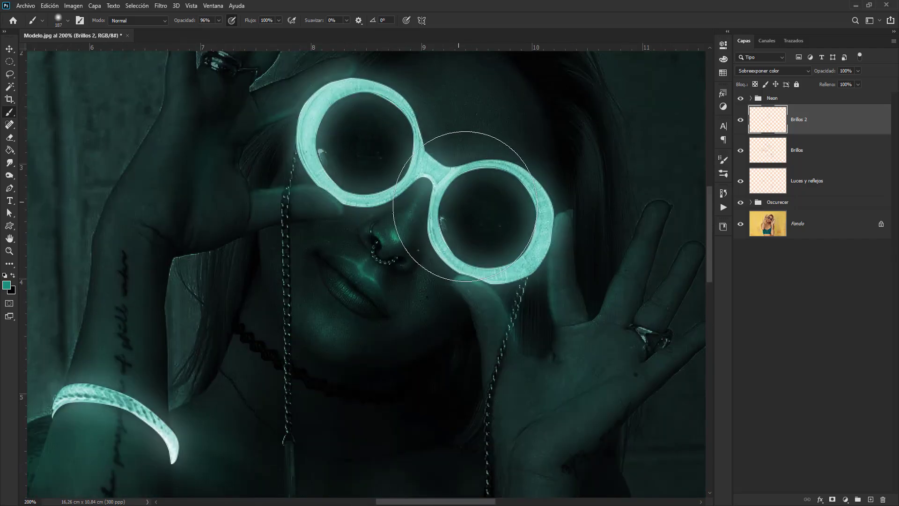
Compare the whole image with the Brillos 2 layer hidden and shown
key("ctrl+minus")
key("ctrl+minus")
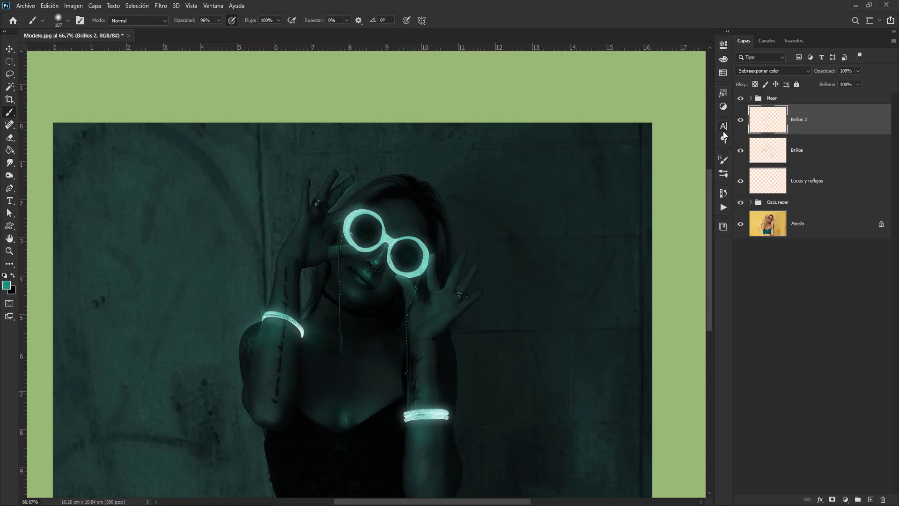
left_click(741, 121)
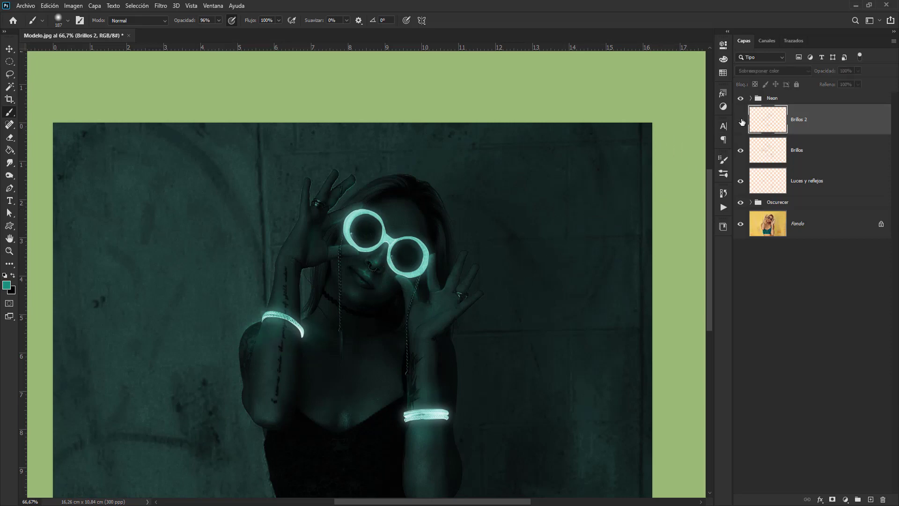
left_click(741, 121)
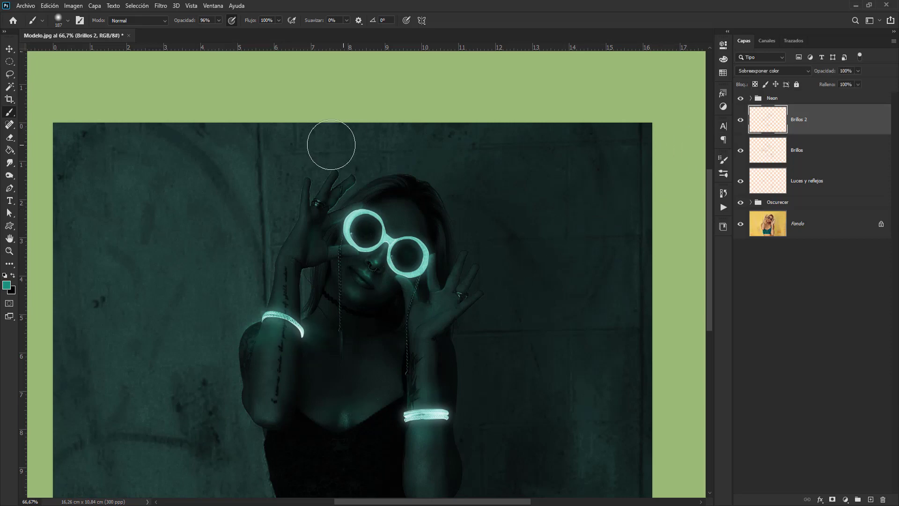
Group the Brillos 2, Brillos and Luces y reflejos layers
key("ctrl+minus")
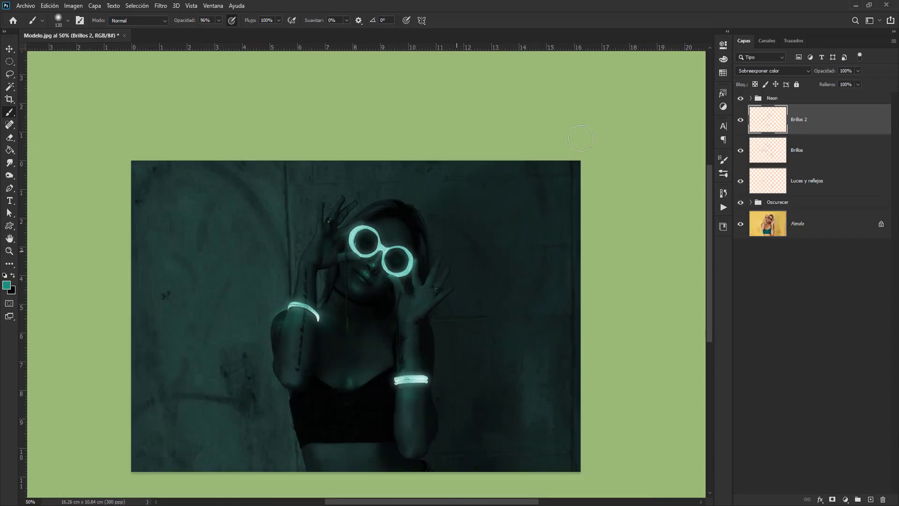
key("ctrl+g")
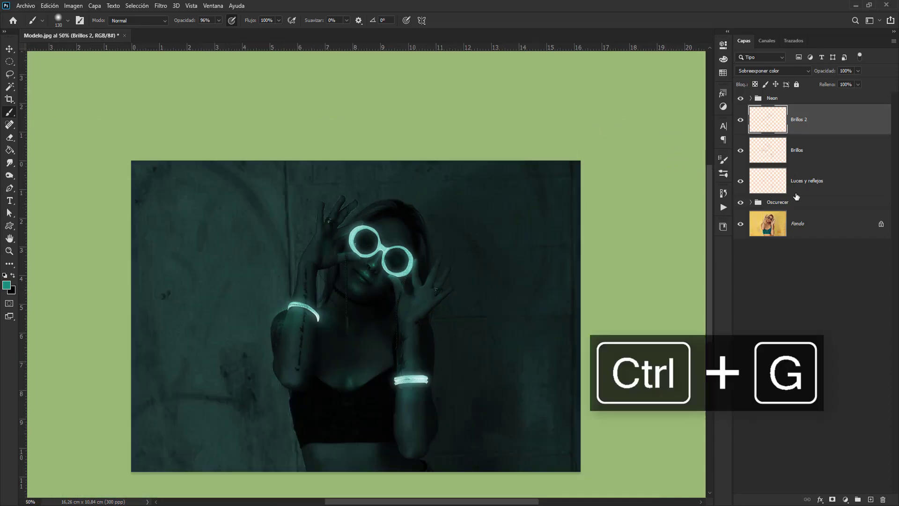
left_click(812, 188, "shift")
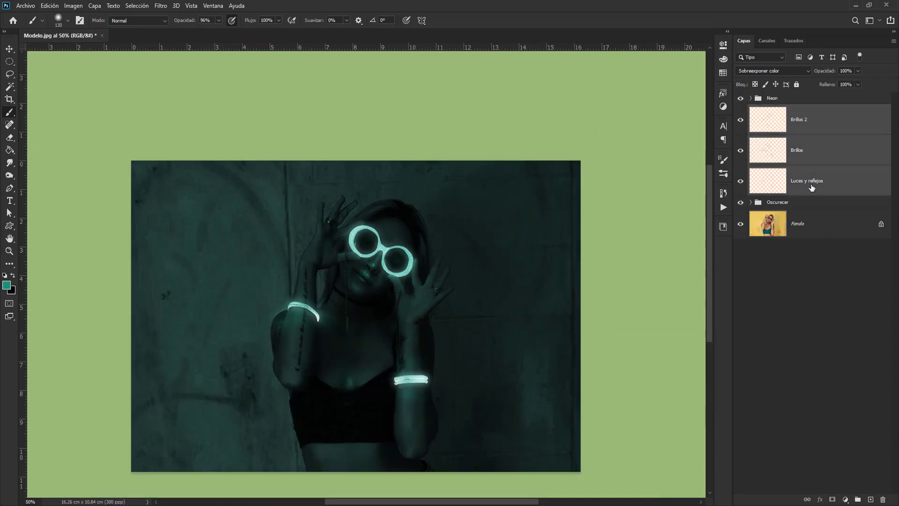
key("ctrl+g")
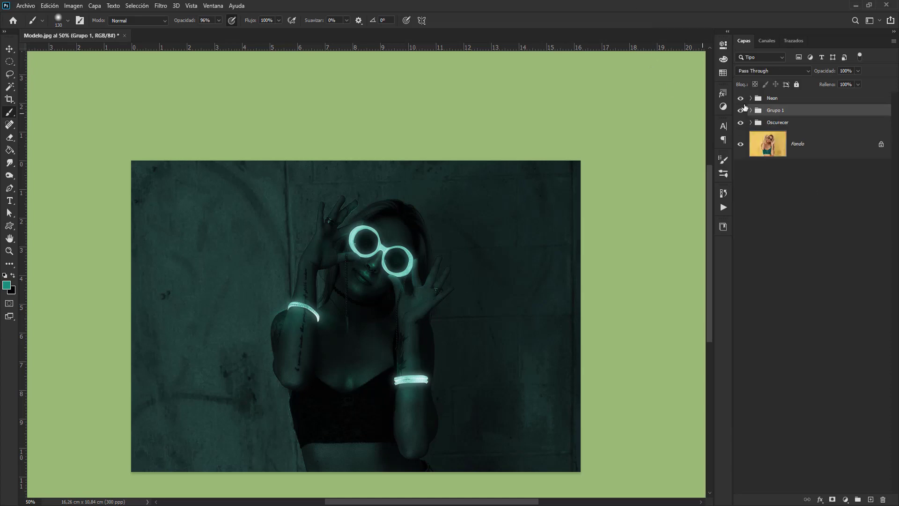
Rename the new group holding the highlight and light layers as Brillos
double_click(791, 111)
type("Brillos")
key("Return")
Compare the original photo with the effect by hiding the Neon, Brillos and Oscurecer groups and showing them again
mouse_move(744, 113)
left_mouse_down()
mouse_move(741, 99)
mouse_move(740, 125)
left_mouse_up()
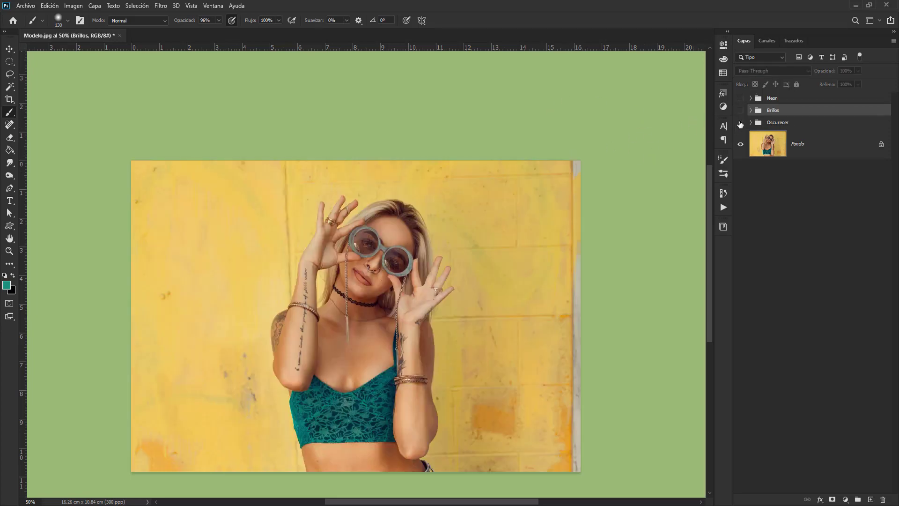
left_click(741, 123)
left_click(741, 98)
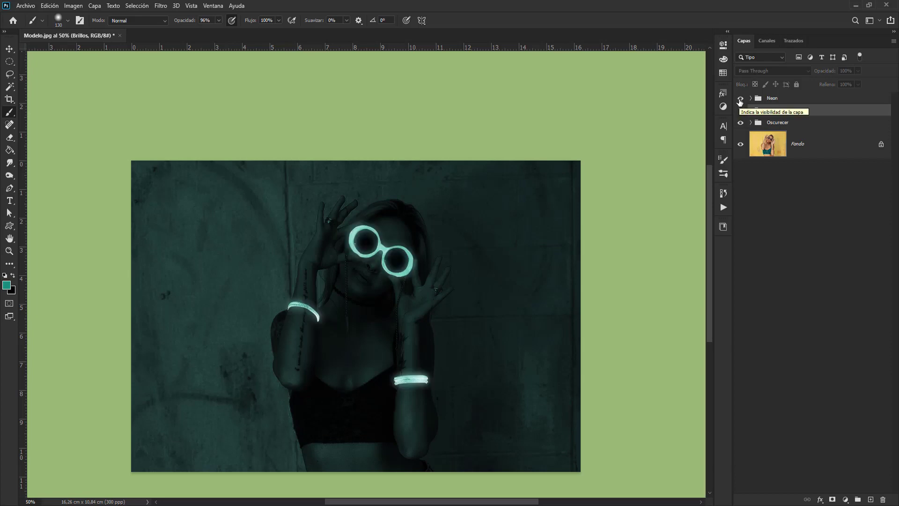
left_click(741, 111)
left_click(741, 111)
left_click(741, 111)
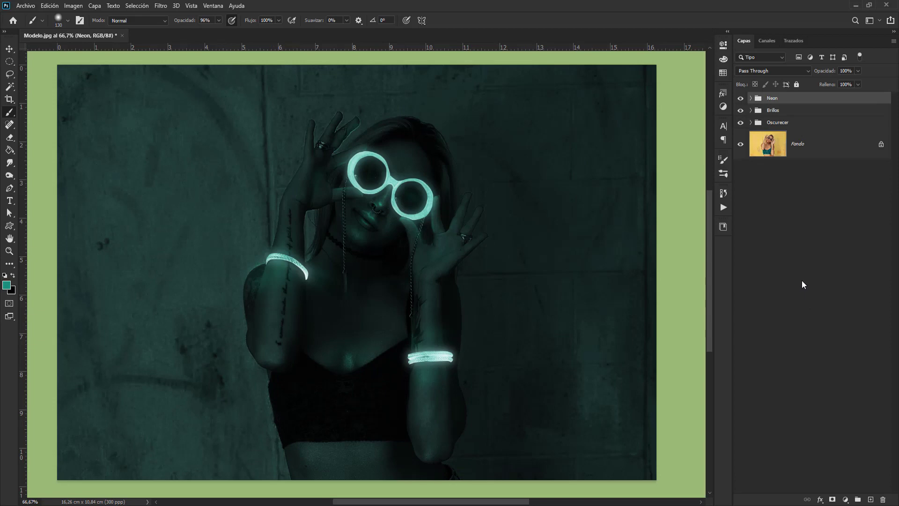
Add a Photo Filter adjustment layer above the Neon group using the Submarino filter
left_click(846, 500)
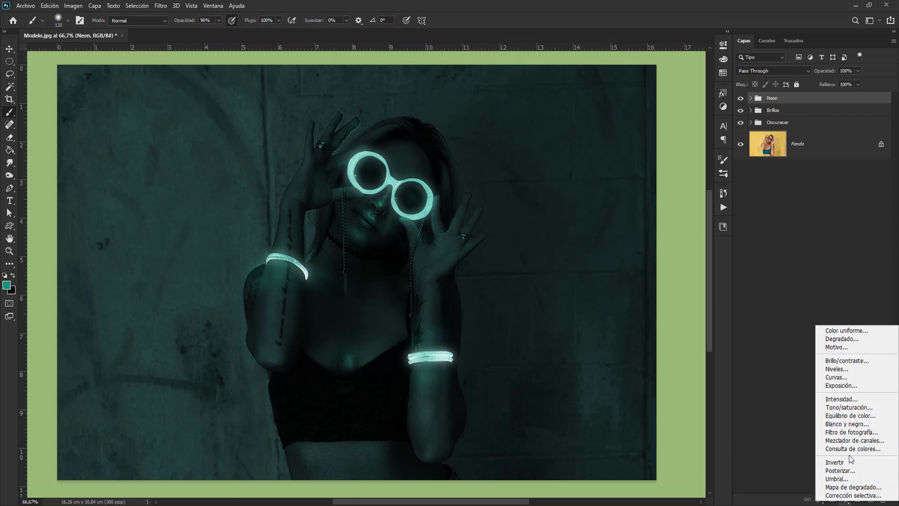
left_click(865, 436)
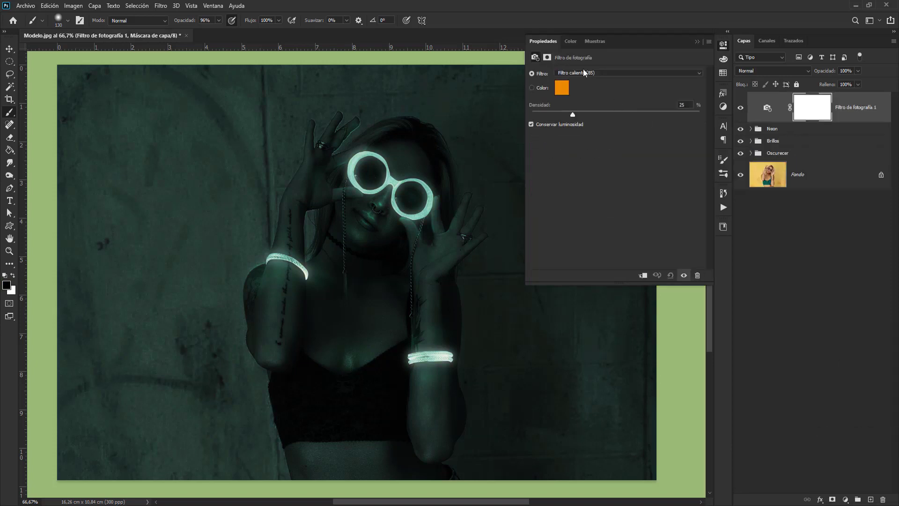
left_click(597, 74)
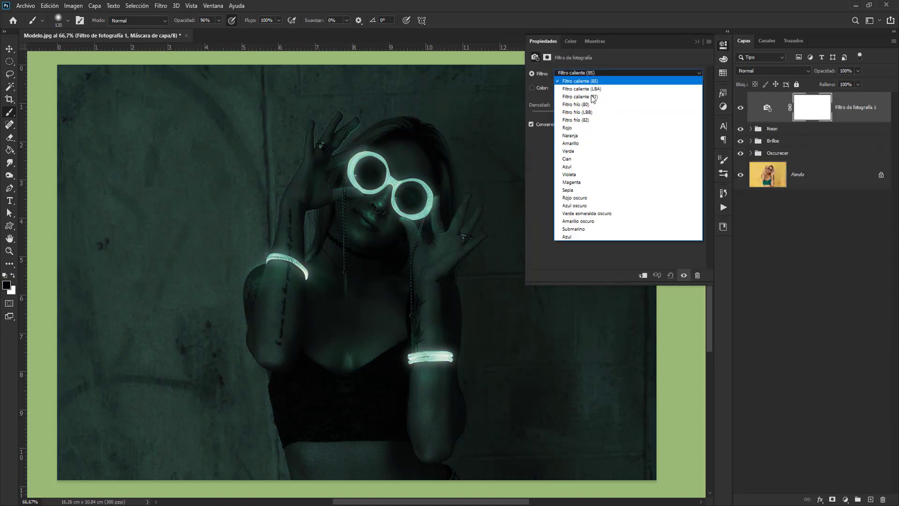
left_click(585, 226)
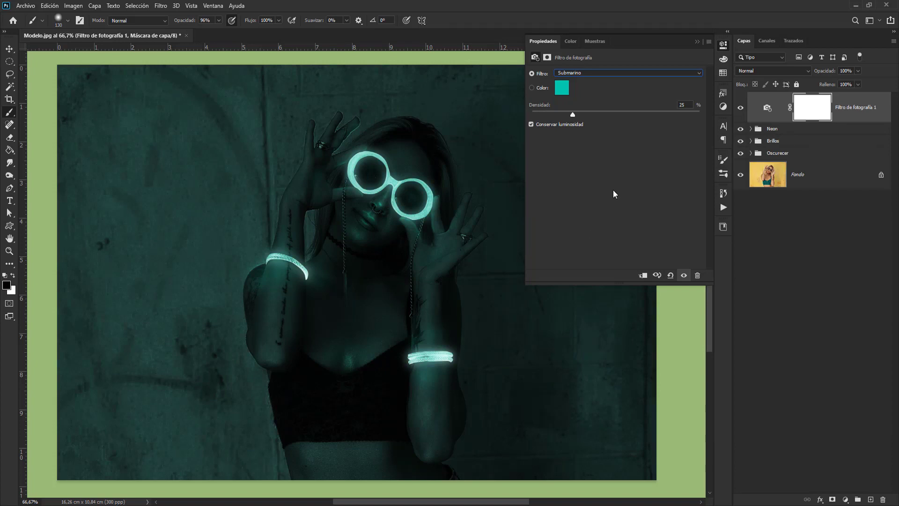
Set the photo filter's density to 33% and compare the image with and without it
left_click(606, 74)
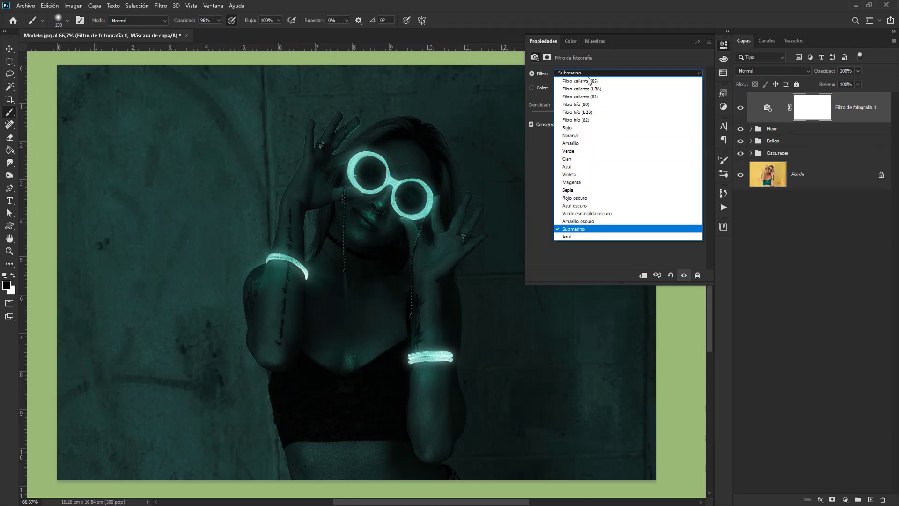
left_click(541, 168)
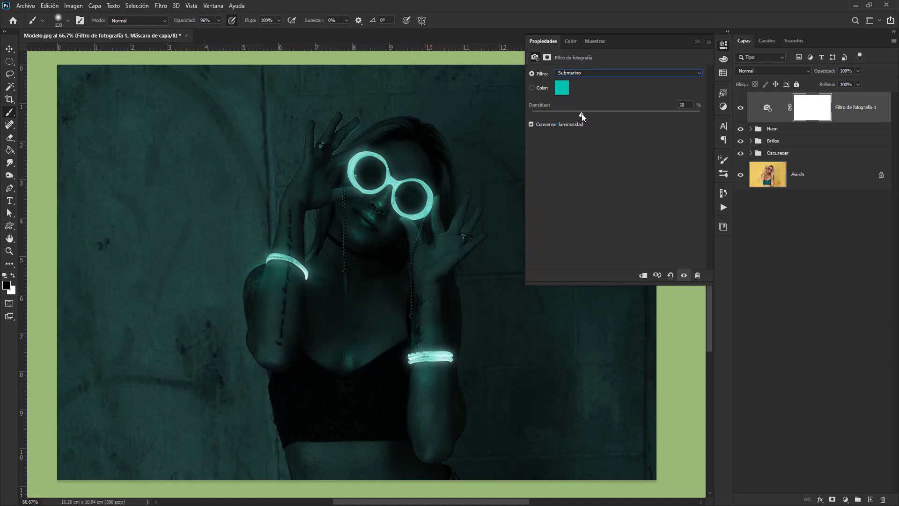
left_click_drag(585, 115, 586, 115)
left_click(741, 108)
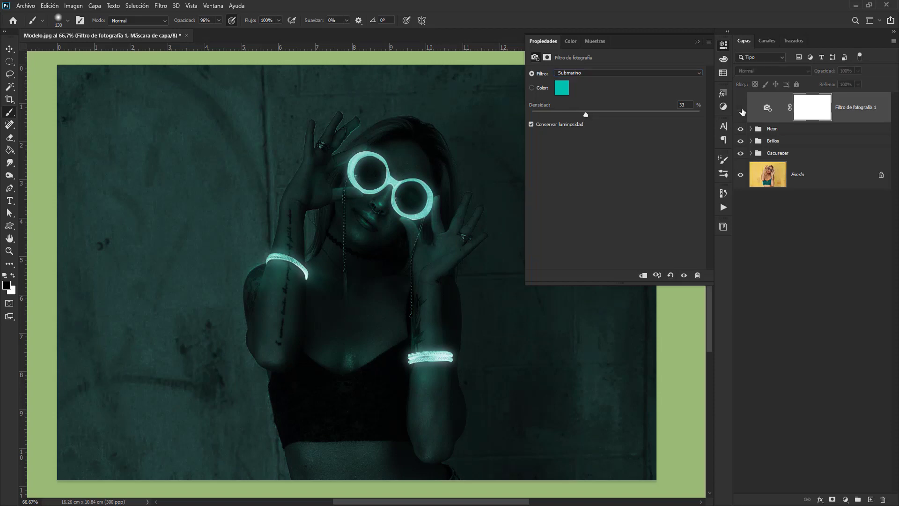
left_click(741, 108)
left_click(724, 45)
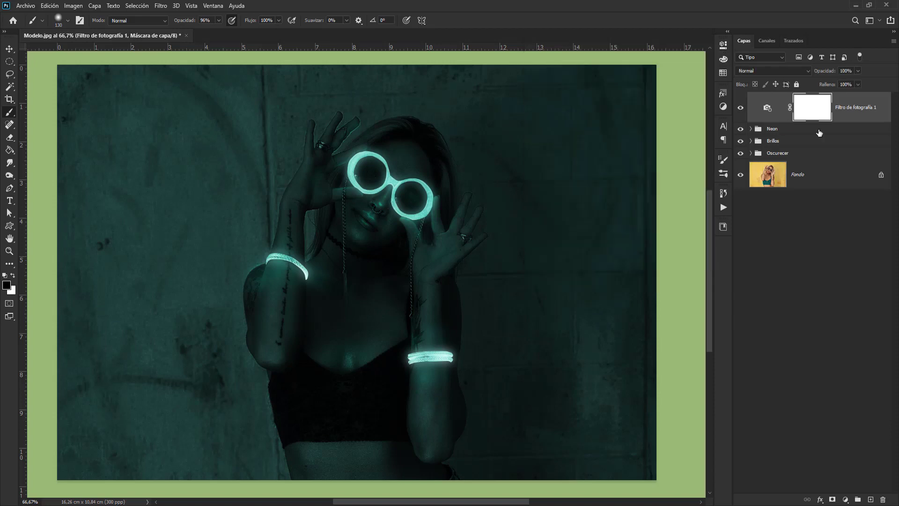
Add a Curves adjustment layer above the photo filter and shape an S-curve with points at input 76, output 50 and input 206, output 211
left_click(847, 500)
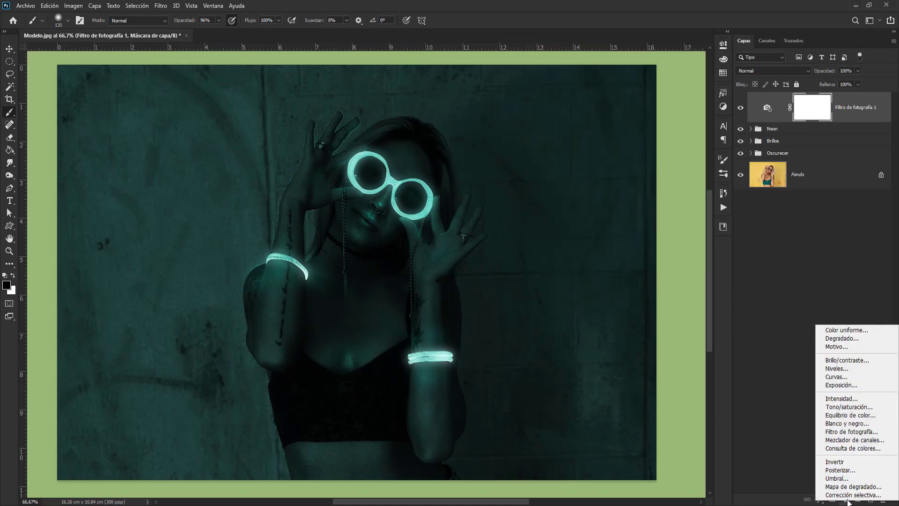
left_click(847, 379)
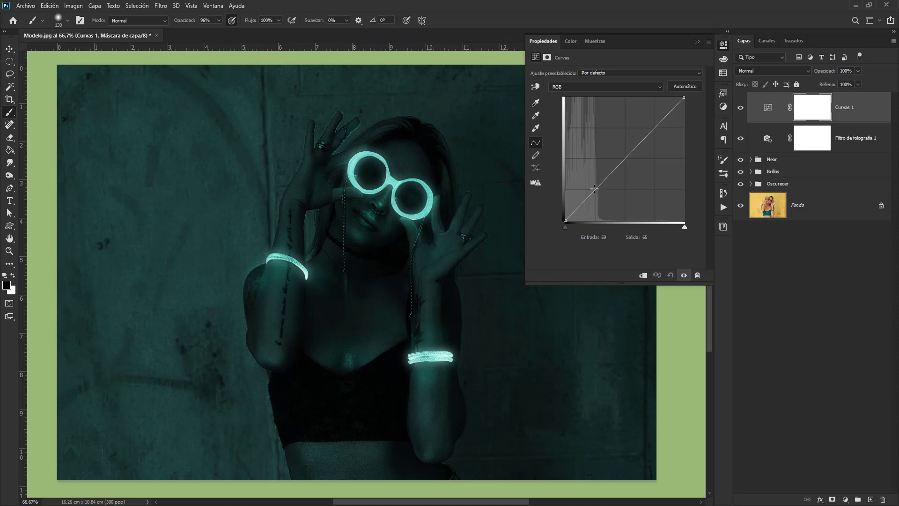
left_click_drag(595, 186, 601, 196)
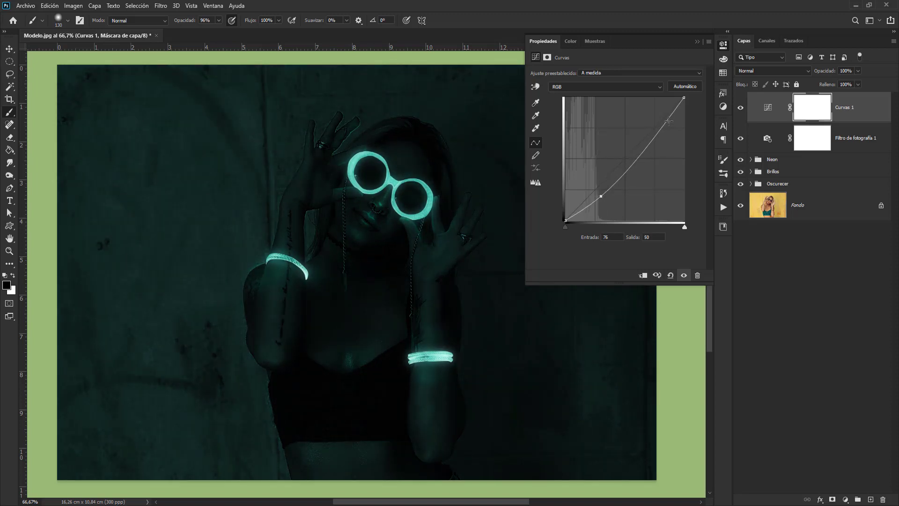
left_click_drag(664, 121, 661, 119)
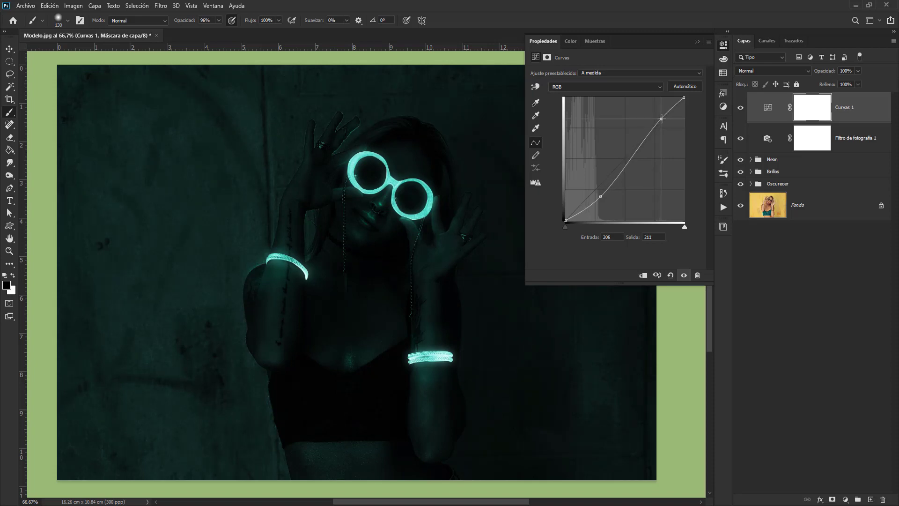
Apply the Contraste medio (RGB) preset to the curve, lower its shadow point slightly and move its upper point to input 164, output 173
left_click(619, 72)
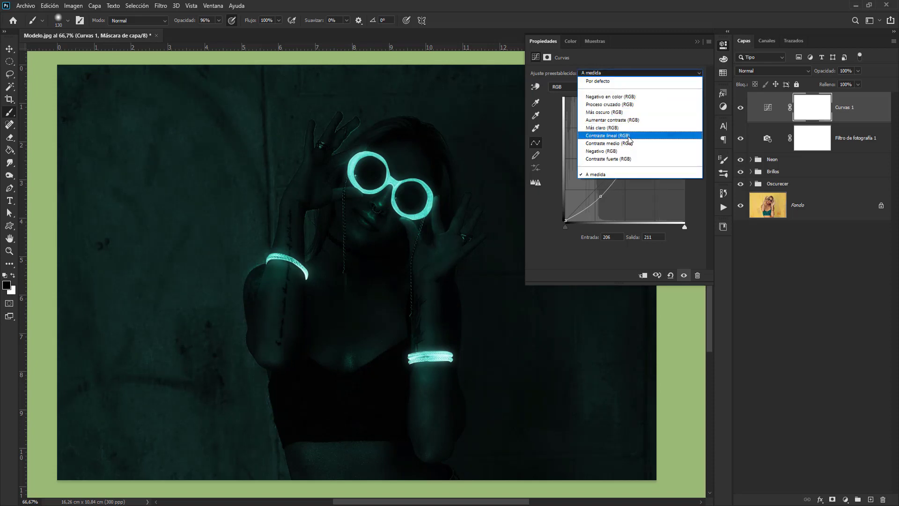
left_click(607, 136)
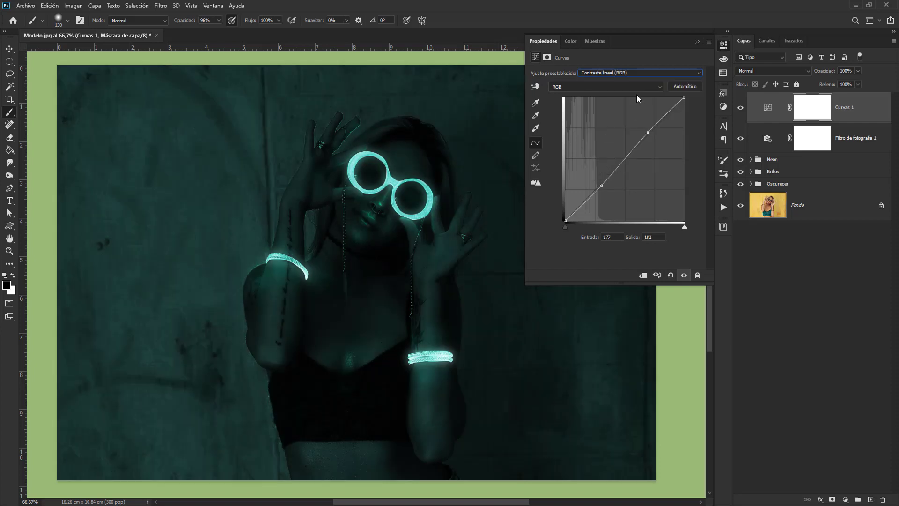
key("Down")
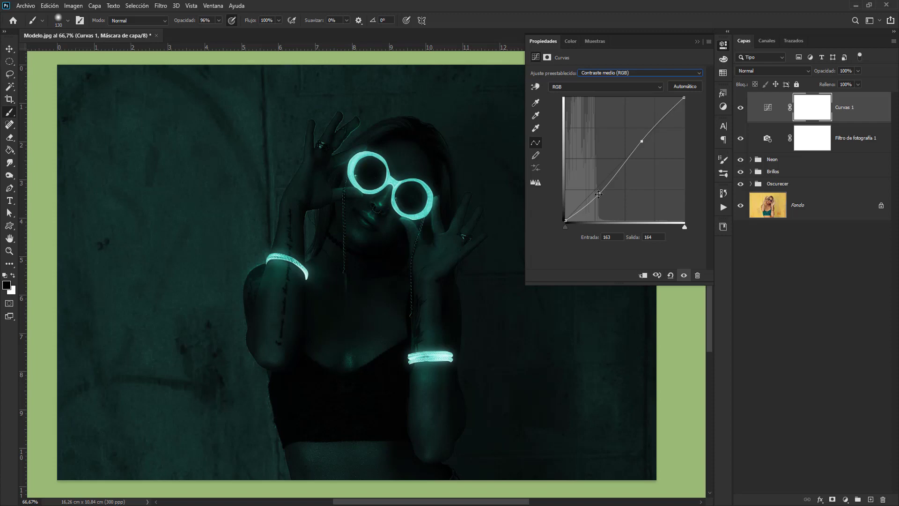
left_click_drag(598, 194, 598, 195)
left_click_drag(642, 141, 642, 136)
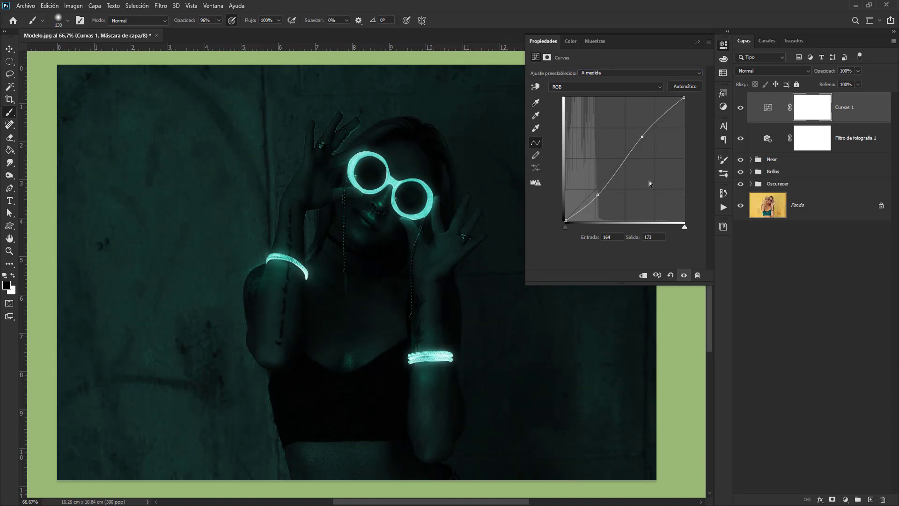
left_click(589, 88)
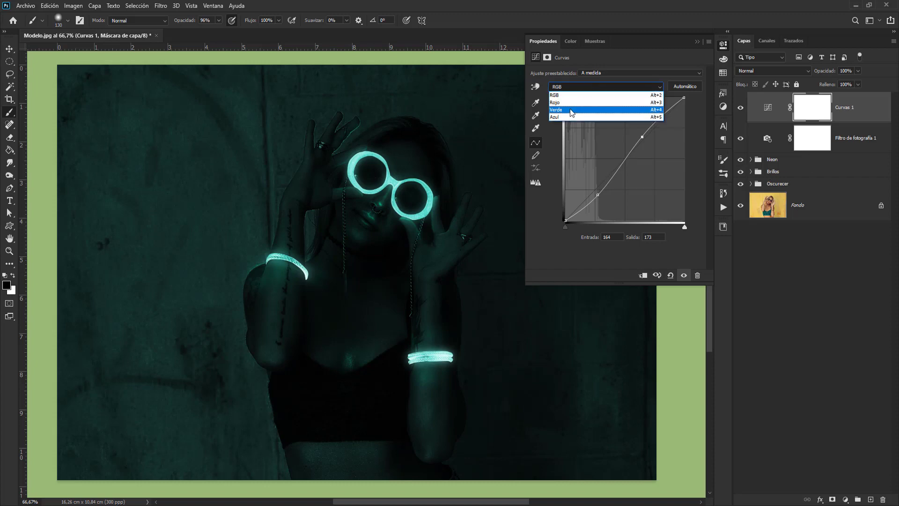
left_click(575, 86)
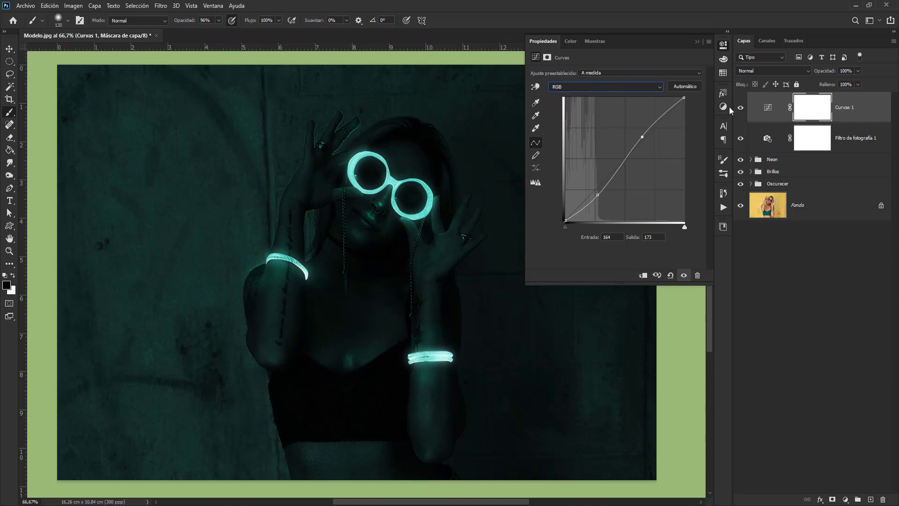
Paint black on the Curves mask over the model's face and torso with a soft 966 px brush at 100% opacity, then compare the effect
left_click(822, 113)
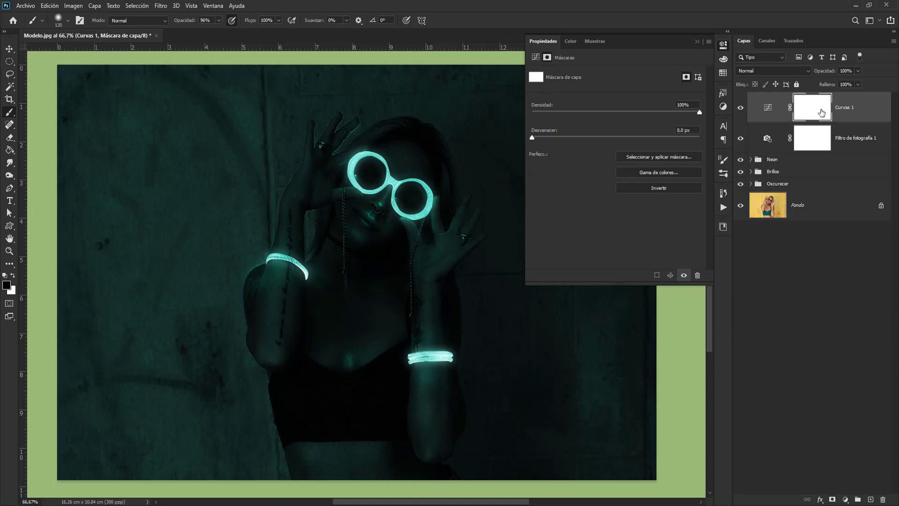
key("ctrl+minus")
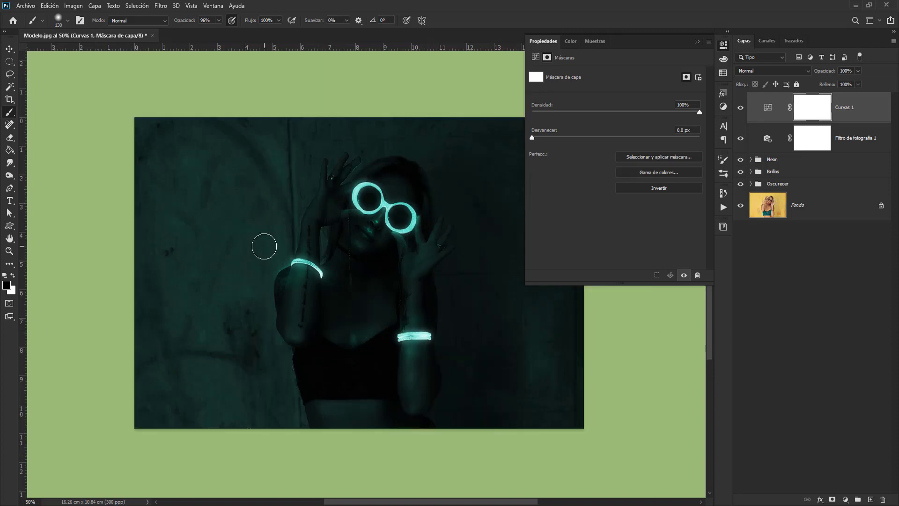
mouse_move(344, 274)
left_mouse_down("alt")
mouse_move(391, 274)
mouse_move(431, 258)
mouse_move(458, 263)
left_mouse_up("alt")
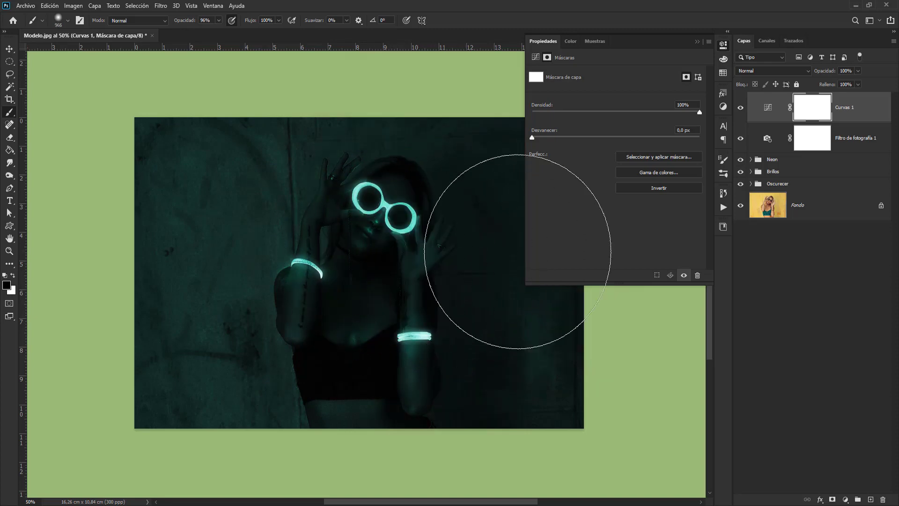
left_click(723, 46)
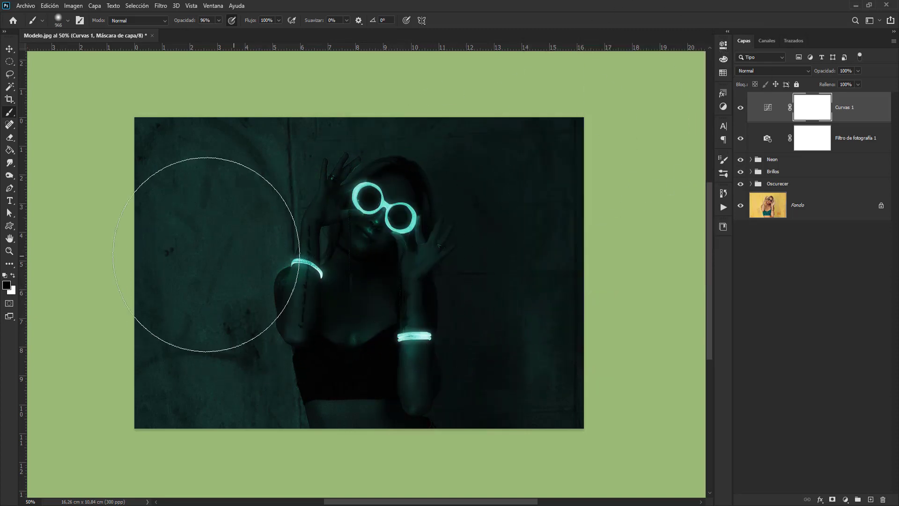
key("0")
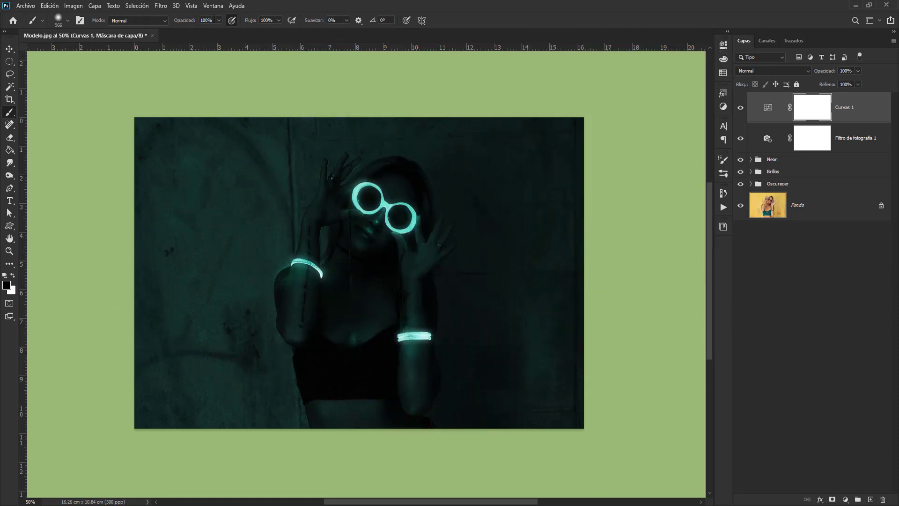
mouse_move(381, 225)
left_mouse_down()
mouse_move(357, 197)
mouse_move(328, 227)
left_mouse_up()
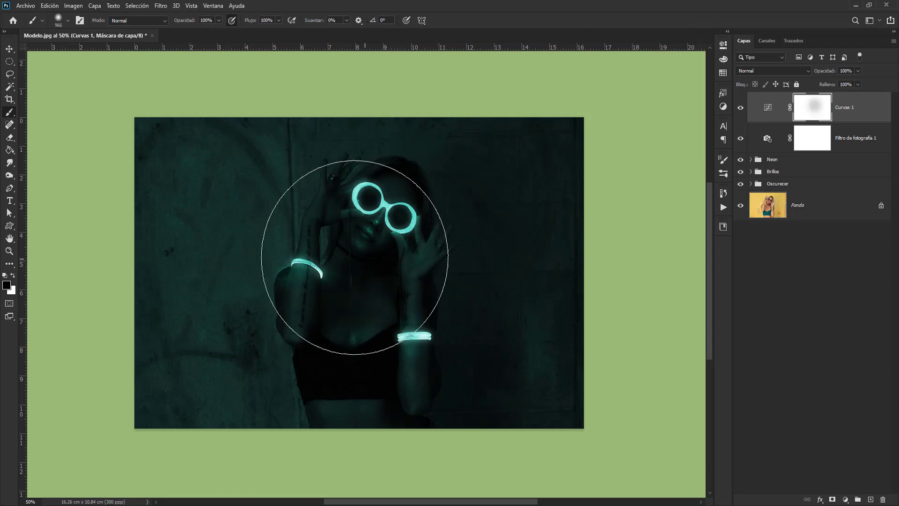
mouse_move(382, 237)
left_mouse_down()
mouse_move(380, 276)
mouse_move(392, 239)
mouse_move(377, 275)
mouse_move(350, 279)
mouse_move(389, 233)
mouse_move(357, 289)
mouse_move(374, 300)
mouse_move(390, 225)
mouse_move(381, 277)
mouse_move(360, 262)
mouse_move(422, 193)
left_mouse_up()
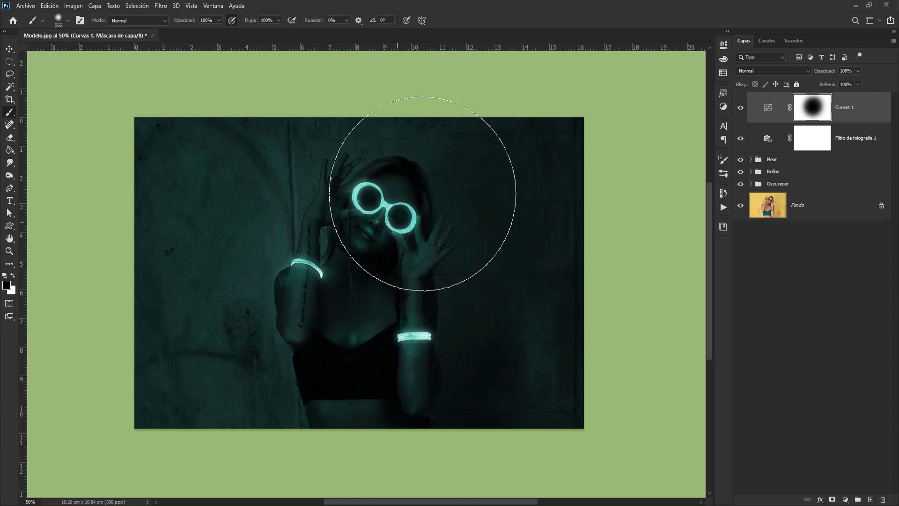
left_click(741, 108)
left_click(741, 108)
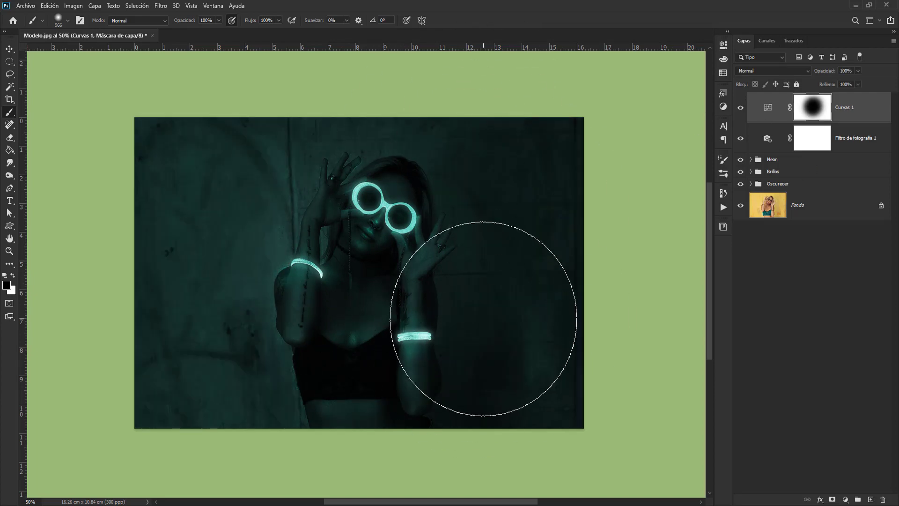
Add a new empty layer above Curves 1 and name it Focos
left_click(871, 500)
double_click(798, 106)
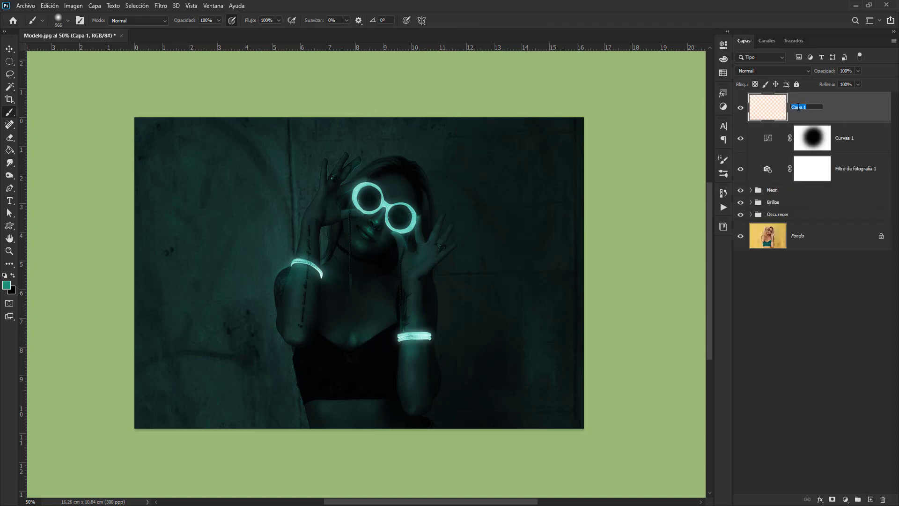
type("Focos")
left_click(833, 112)
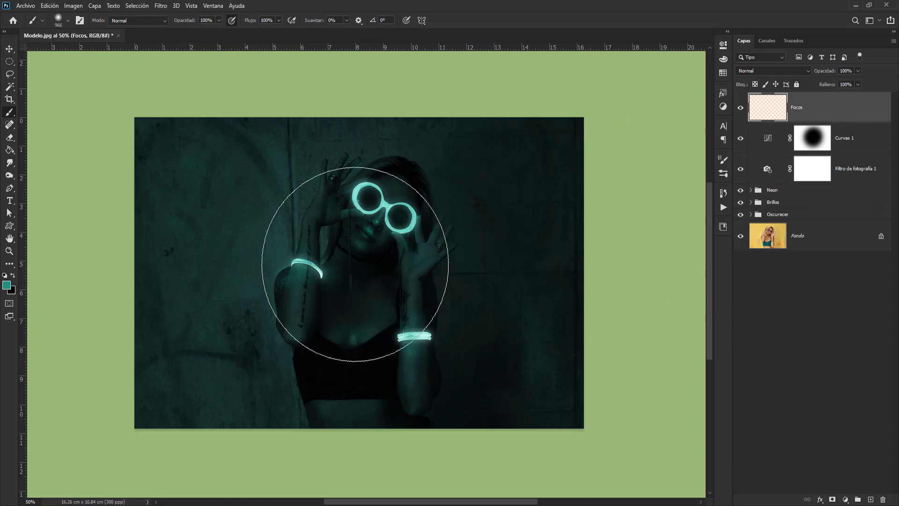
Paint a soft turquoise spot of light over the glasses and face on Focos with a 495 px brush at 9% hardness
left_click_drag(361, 246, 268, 279)
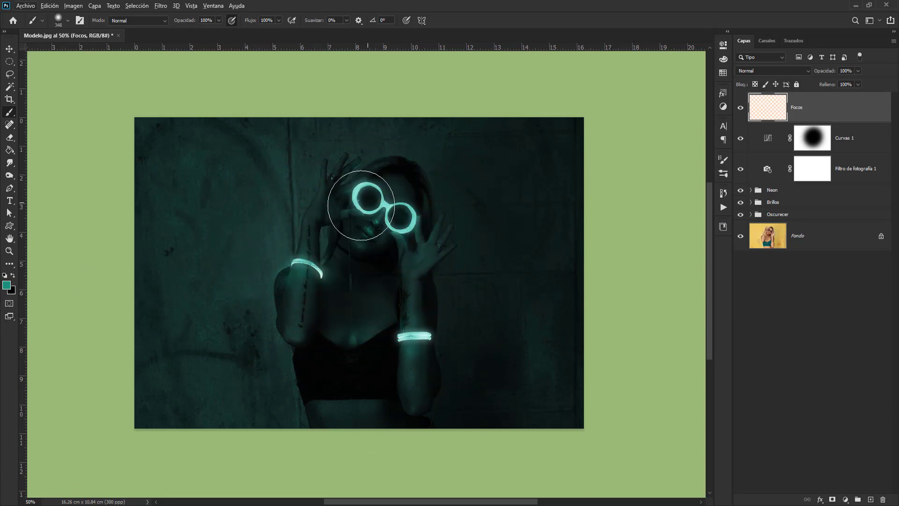
left_click_drag(363, 224, 378, 228)
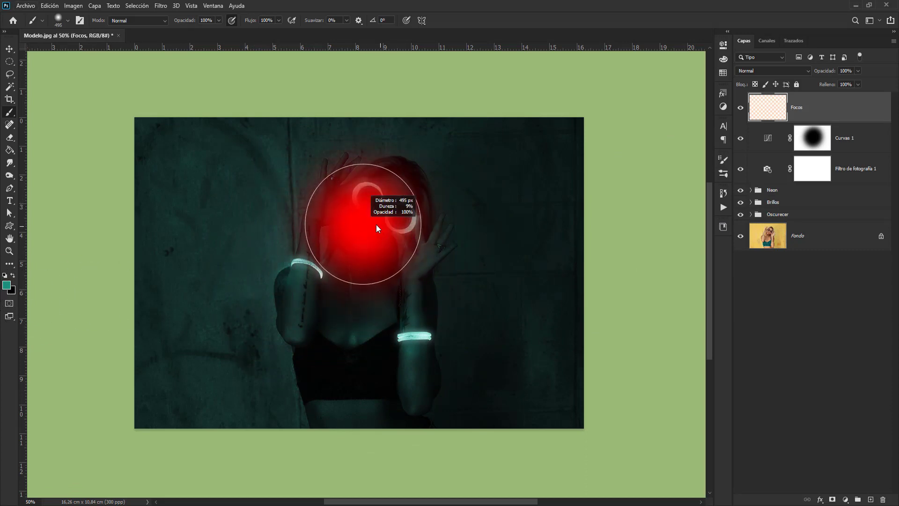
left_click(378, 222)
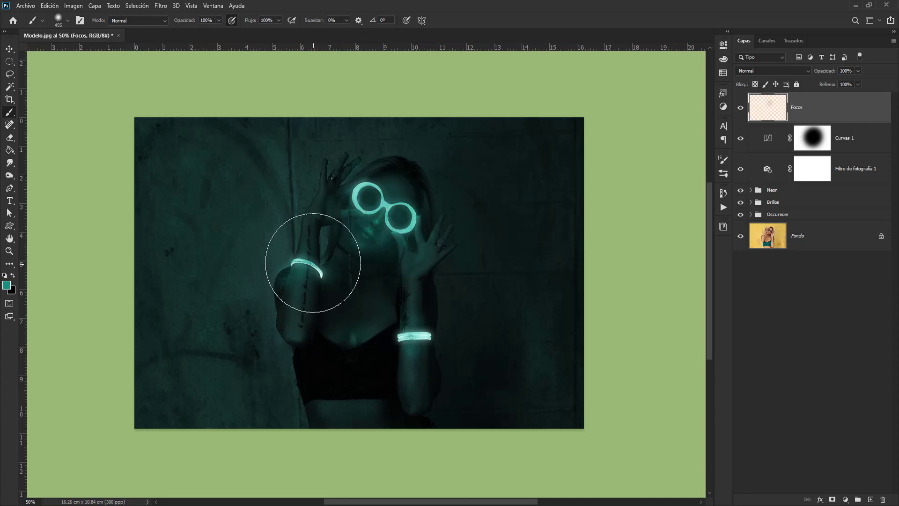
Paint smaller turquoise spots of light over both bracelets on Focos with a 264 px soft brush
mouse_move(310, 262)
left_mouse_down()
mouse_move(292, 260)
mouse_move(334, 252)
mouse_move(277, 260)
left_mouse_up()
right_click(307, 259)
left_click(344, 255)
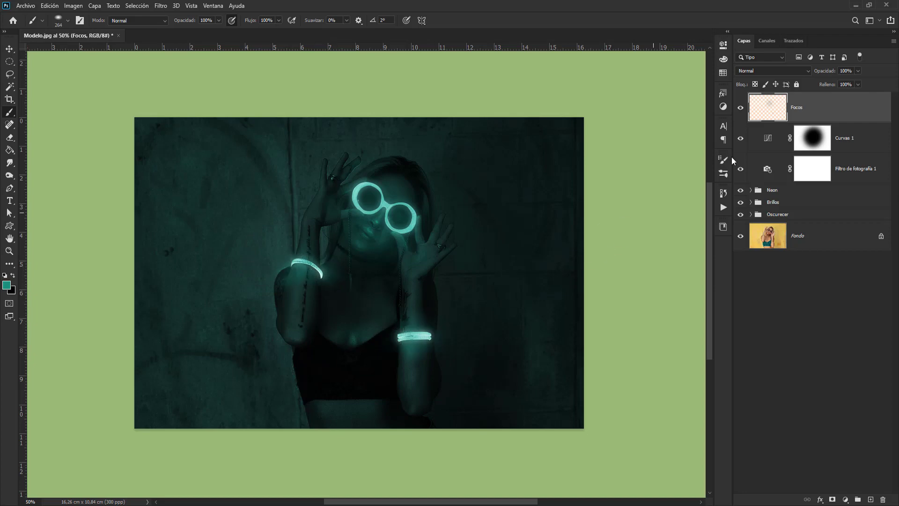
Set the blend mode of the Focos layer to Trama and compare the image with and without it
left_click(758, 71)
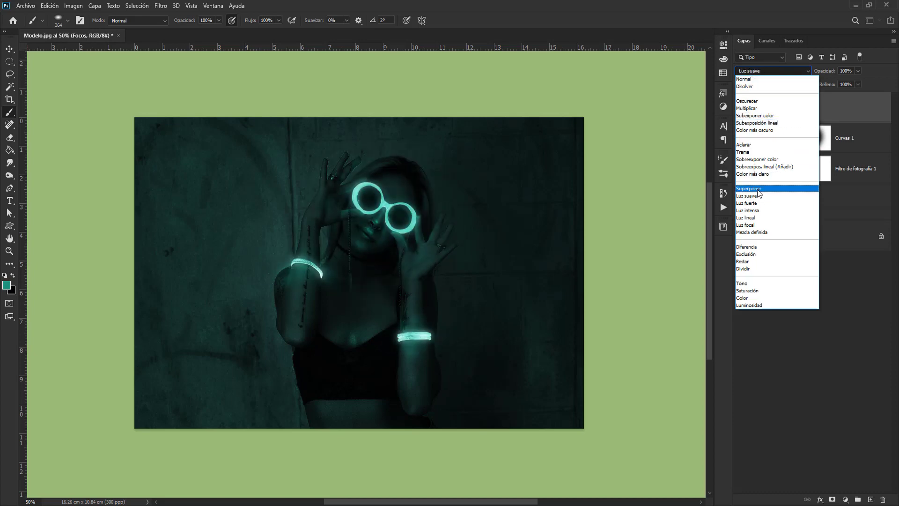
left_click(757, 153)
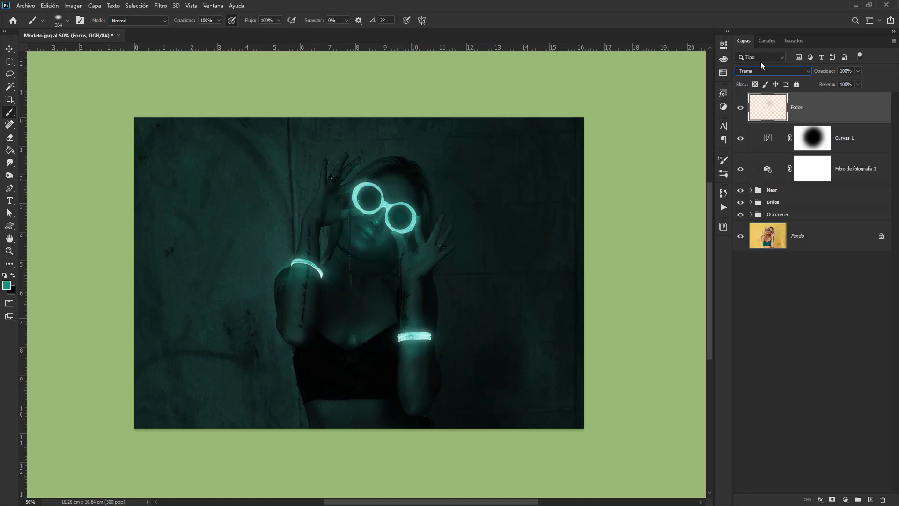
left_click(741, 108)
left_click(742, 109)
left_click(742, 109)
left_click(742, 109)
Split the This Layer white slider of Focos to 81 / 138 in the Blend If options, apply it and compare the effect
double_click(832, 112)
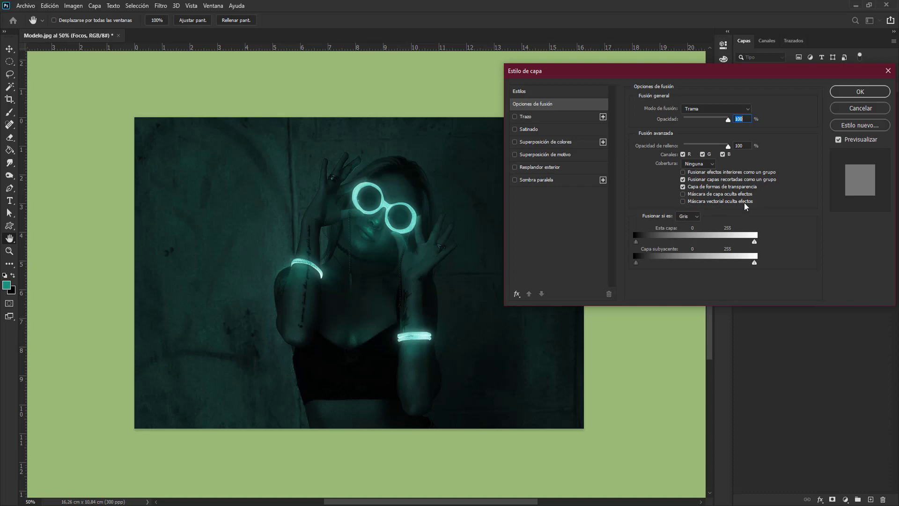
key("alt")
left_click_drag(754, 241, 701, 244)
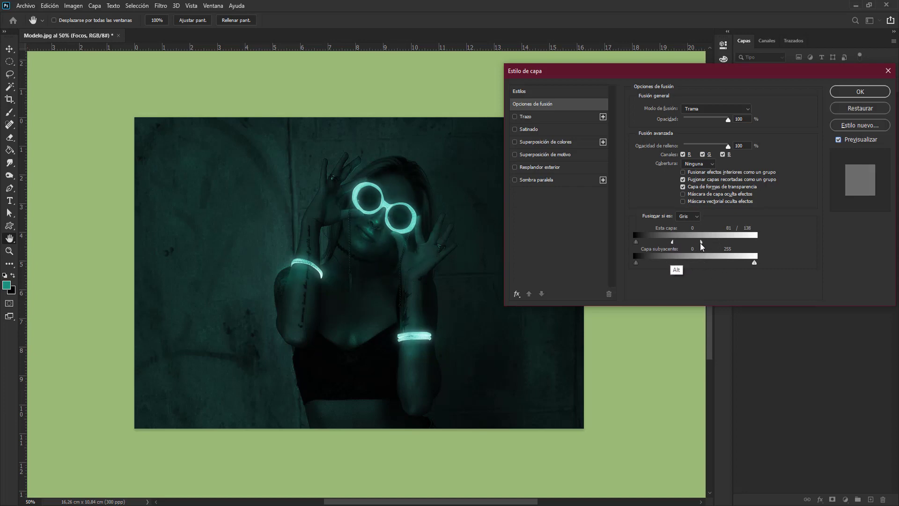
left_click(838, 140)
left_click(839, 140)
left_click(839, 139)
left_click(838, 140)
left_click(867, 92)
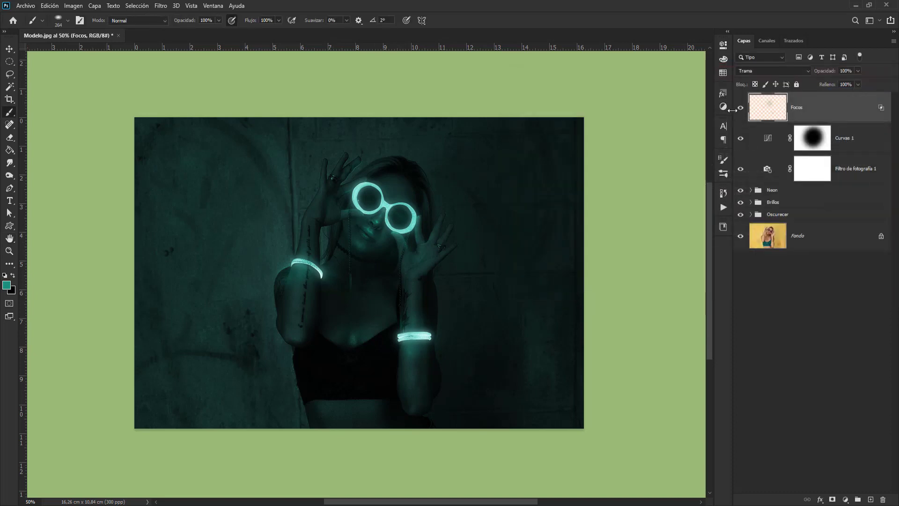
left_click(741, 108)
left_click(740, 109)
Group Focos, Curvas 1 and Filtro de fotografía 1 as Ajustes, and compare the result with the original photo
left_click(849, 176, "shift")
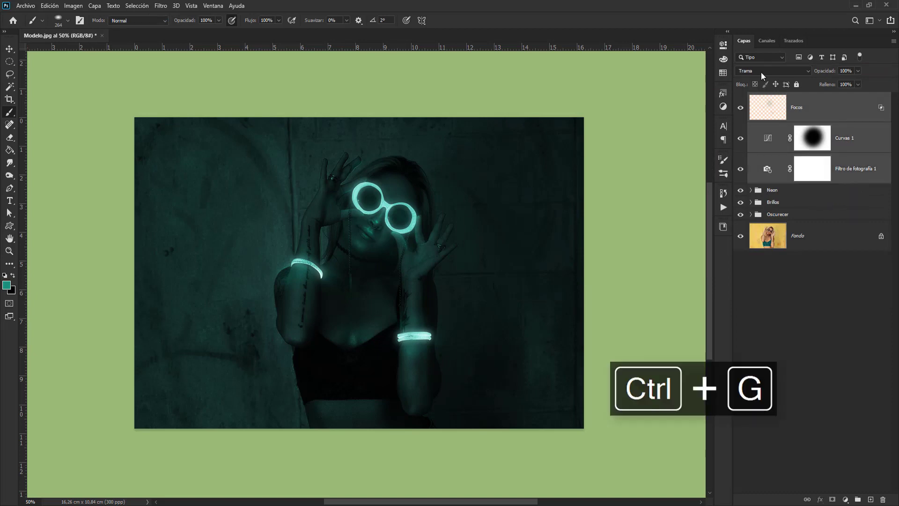
key("ctrl+g")
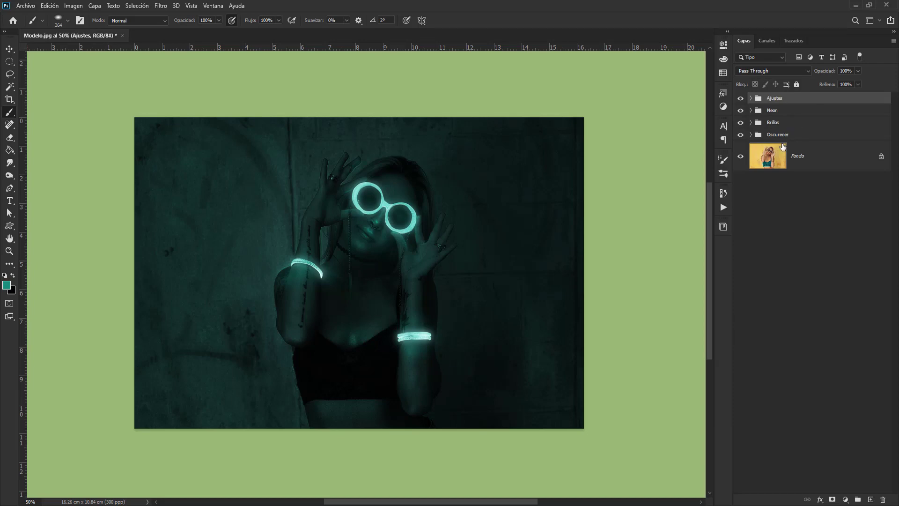
key("alt")
left_click(742, 158, "alt")
left_click(742, 158, "alt")
Add a layer above Ajustes and fill it with the merged RGB image using Apply Image, Multiplicar at 100% opacity
left_click(871, 499)
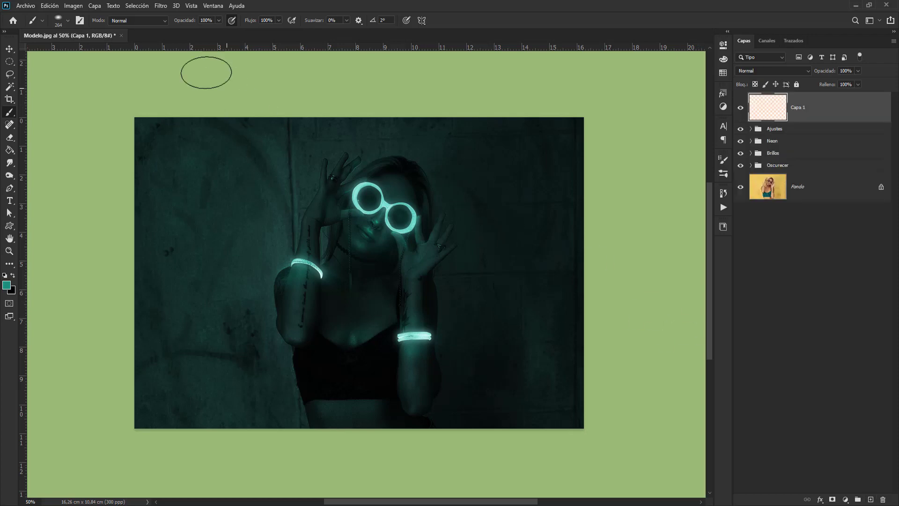
left_click(75, 6)
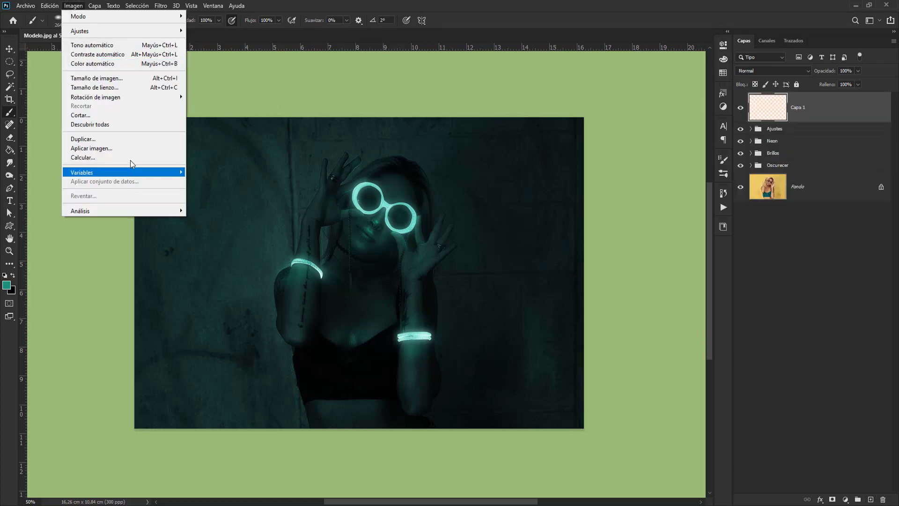
left_click(133, 146)
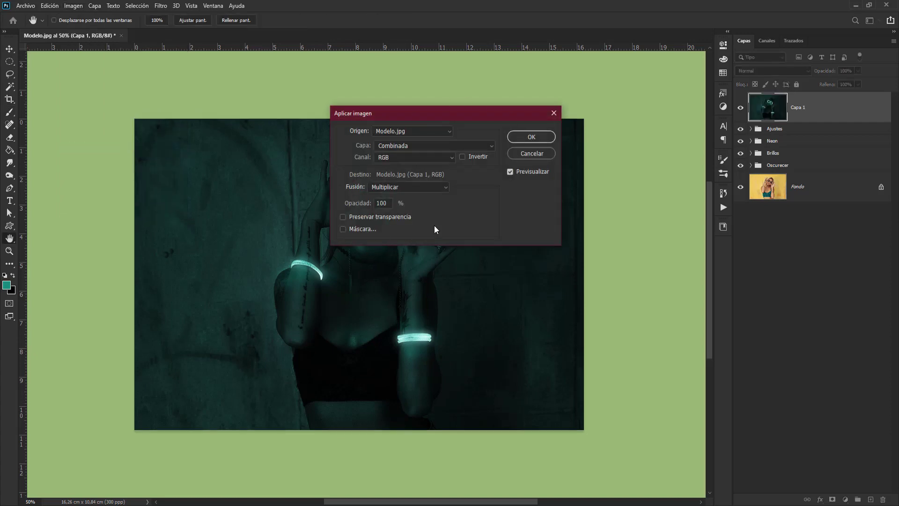
left_click(532, 140)
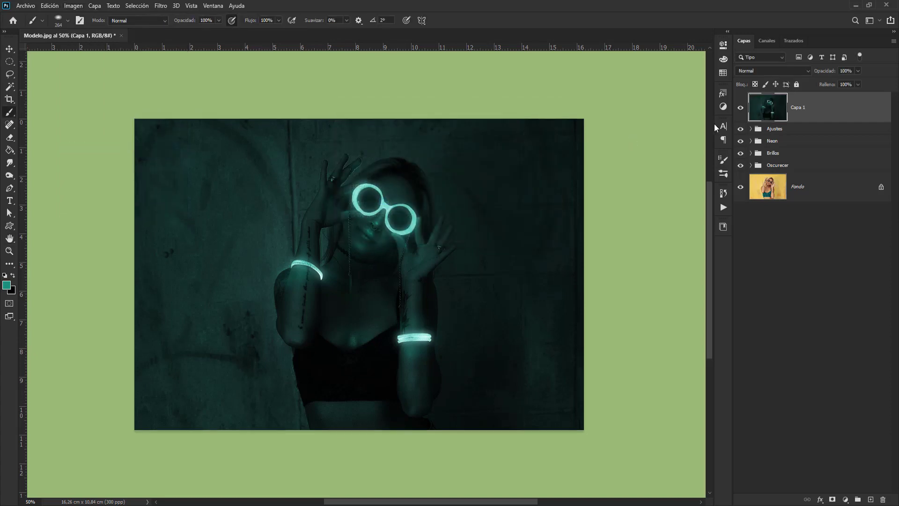
Rename the merged-image layer RAW and switch to the Move tool
double_click(798, 107)
type("RAW")
key("Return")
left_click(10, 51)
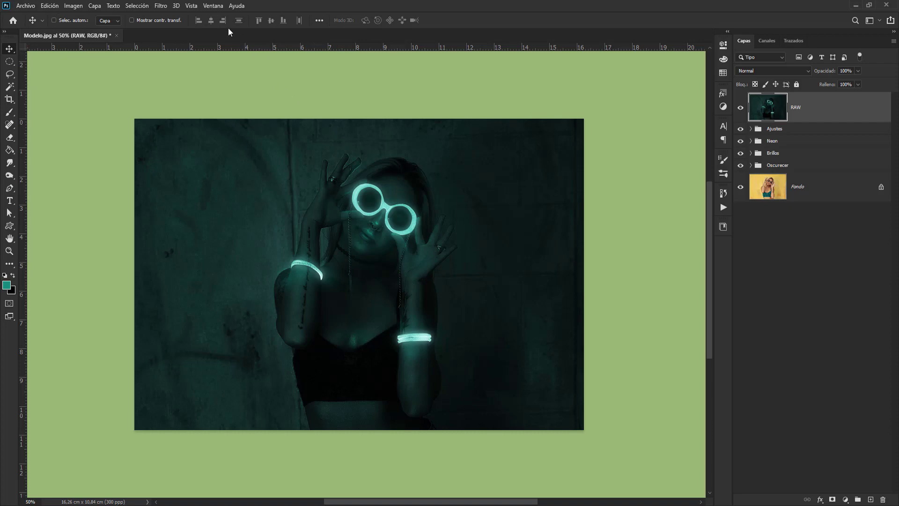
Start the Camera Raw filter on RAW with temperature -11, tint +14, exposure -0.50 and highlights +8
left_click(161, 6)
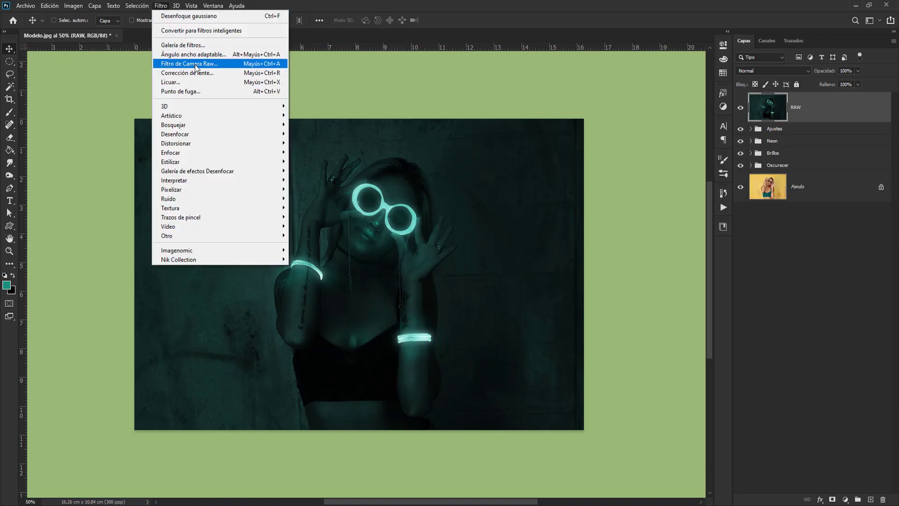
left_click(224, 67)
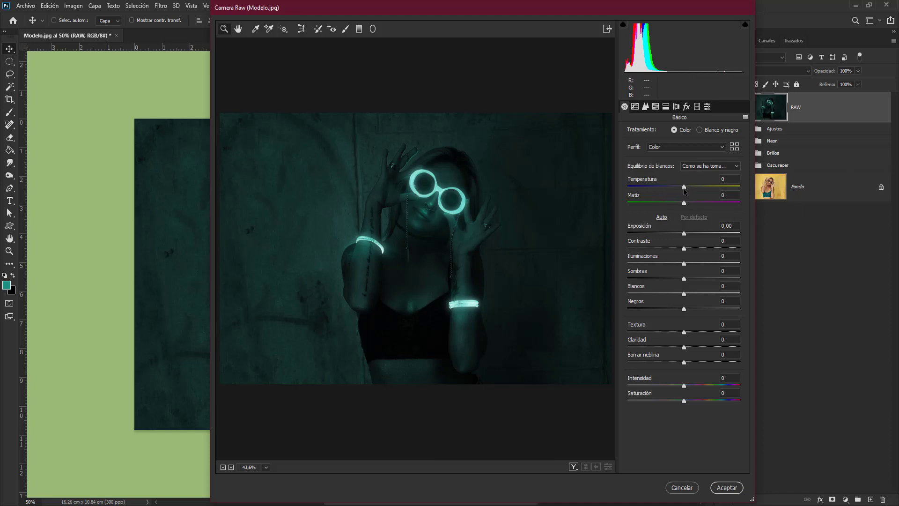
left_click_drag(684, 189, 679, 190)
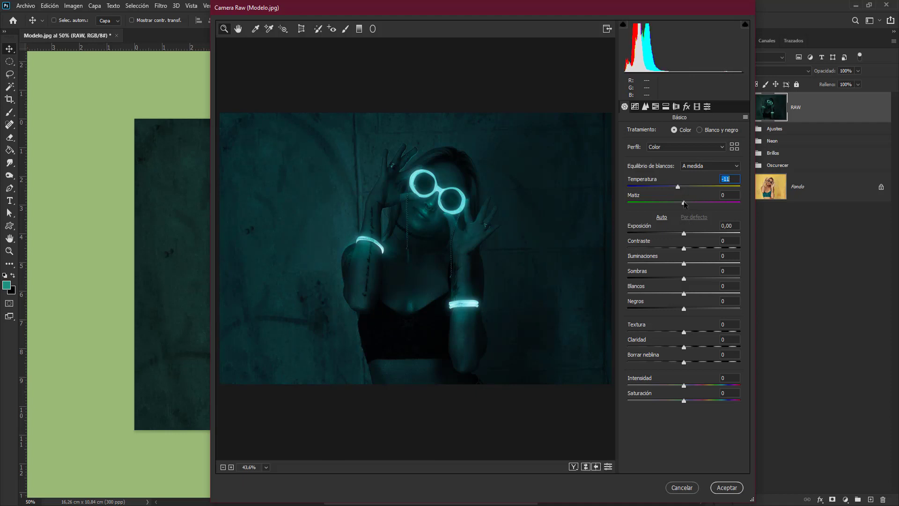
mouse_move(685, 205)
left_mouse_down()
mouse_move(705, 208)
mouse_move(679, 206)
mouse_move(695, 206)
left_mouse_up()
left_click_drag(685, 235, 679, 236)
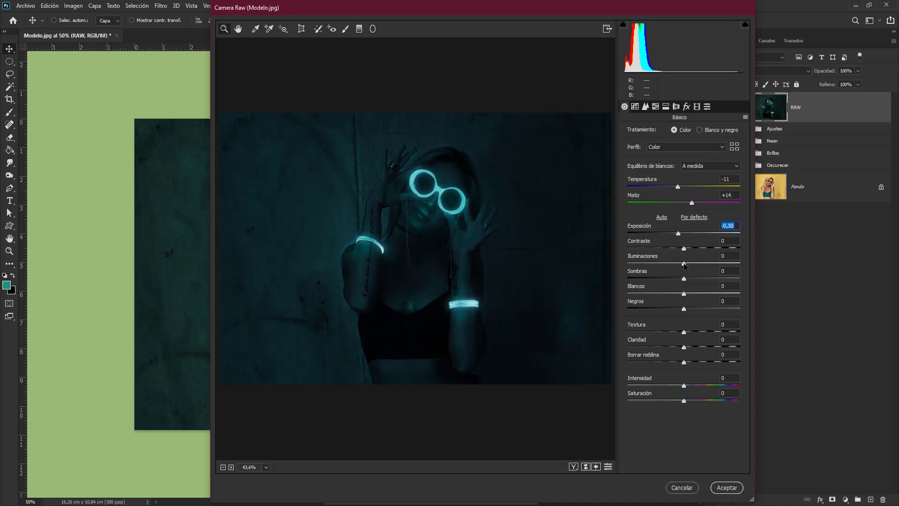
mouse_move(685, 266)
left_mouse_down()
mouse_move(699, 266)
mouse_move(690, 268)
left_mouse_up()
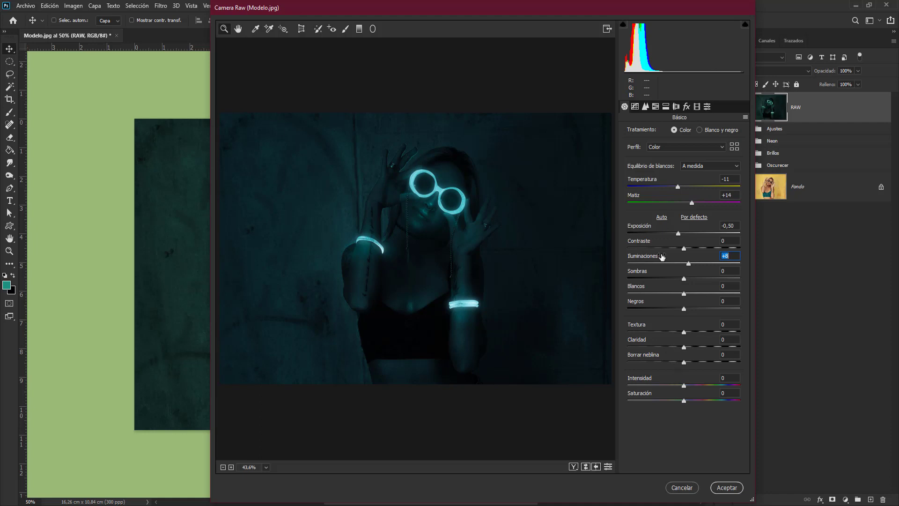
Set Claros to +16 in the parametric tone curve and the Aguamarinas luminance to +20 in the HSL adjustments
left_click(635, 107)
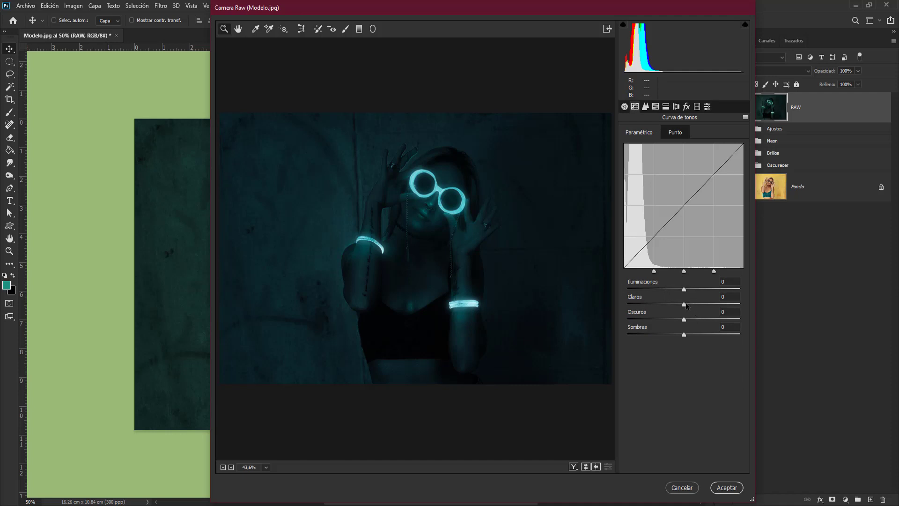
mouse_move(686, 309)
left_mouse_down()
mouse_move(706, 311)
mouse_move(695, 317)
left_mouse_up()
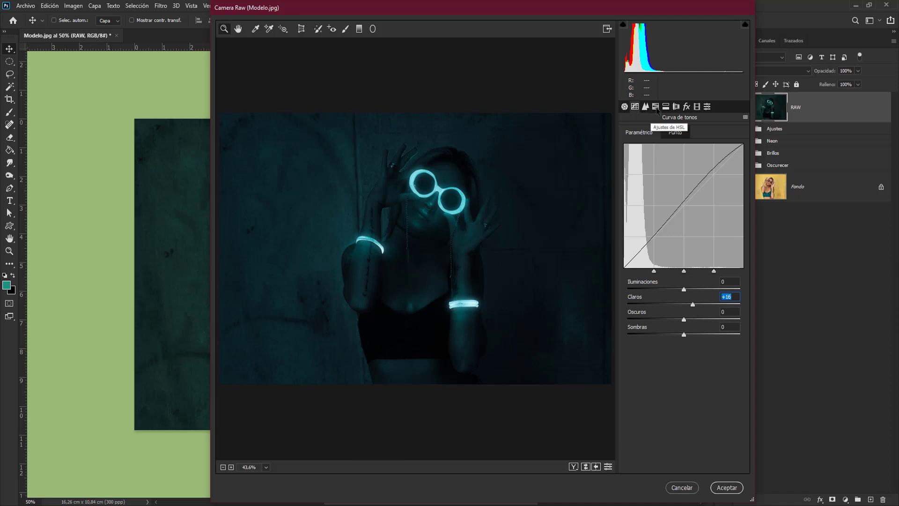
left_click(656, 107)
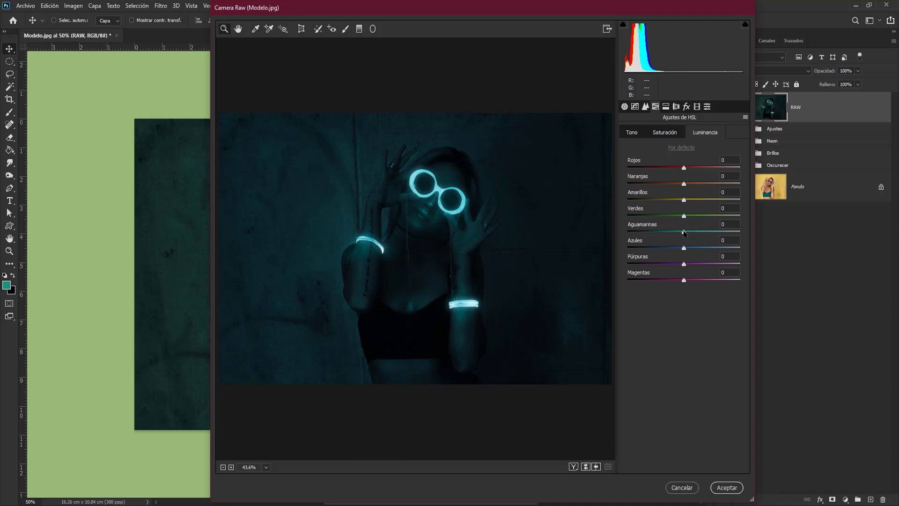
mouse_move(685, 233)
left_mouse_down()
mouse_move(735, 233)
mouse_move(698, 238)
left_mouse_up()
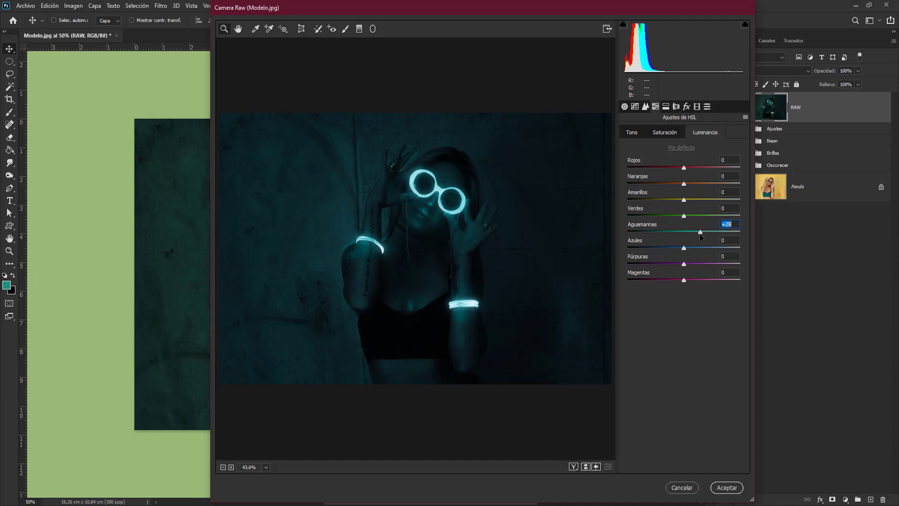
left_click_drag(700, 234, 697, 235)
Compare the photo in the different before and after views and apply the Camera Raw adjustments to RAW
left_click(573, 467)
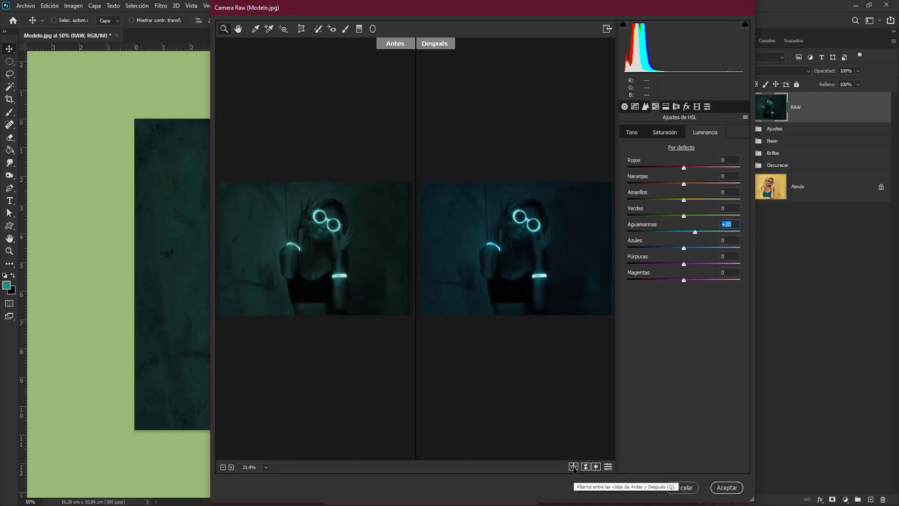
left_click(573, 467)
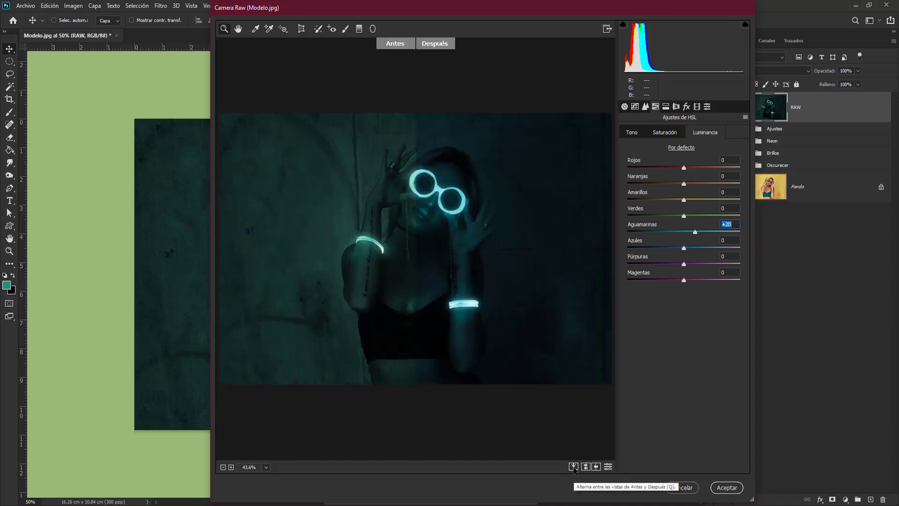
left_click(573, 467)
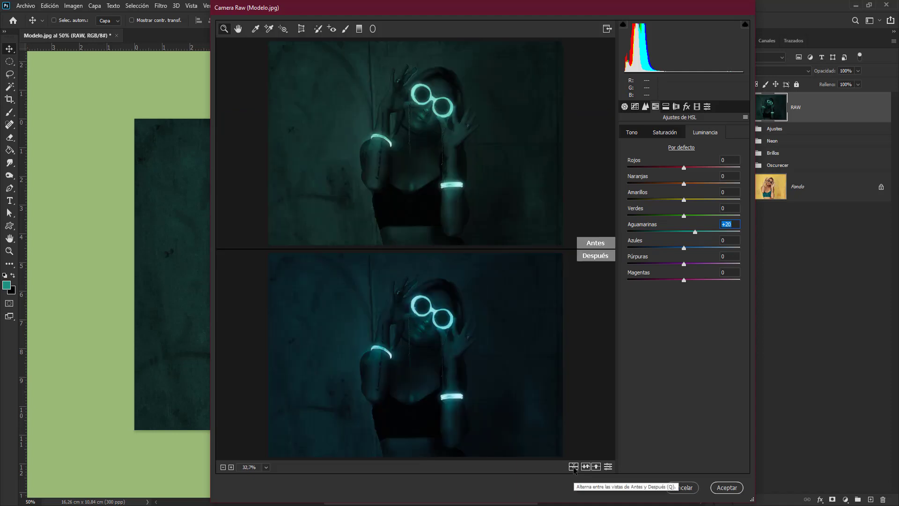
left_click(574, 467)
left_click(574, 467)
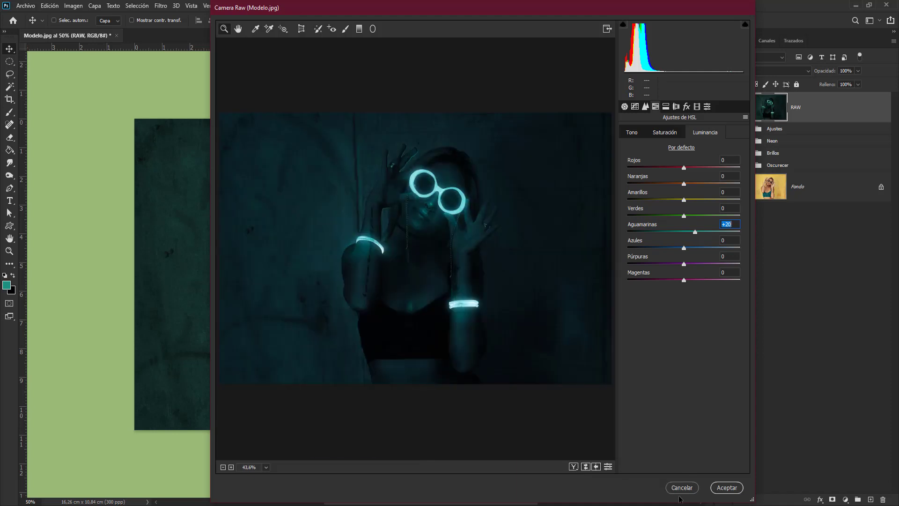
left_click(728, 485)
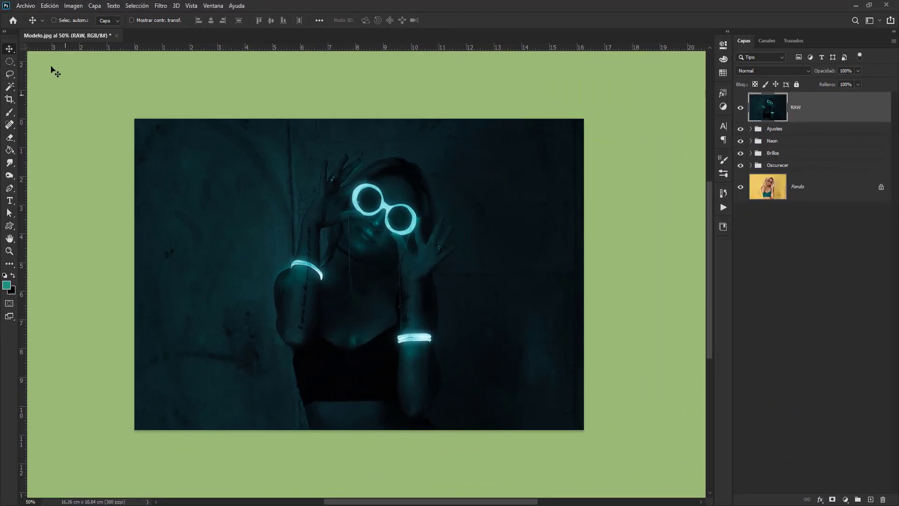
Open Woman Glow.psd, then show and expand its Oscuro group
left_click(25, 6)
left_click(34, 26)
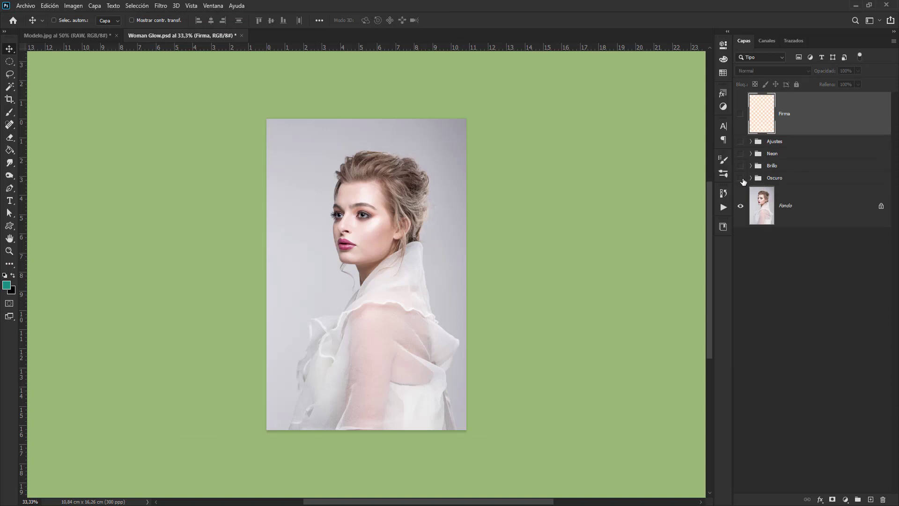
left_click(741, 179)
left_click(752, 178)
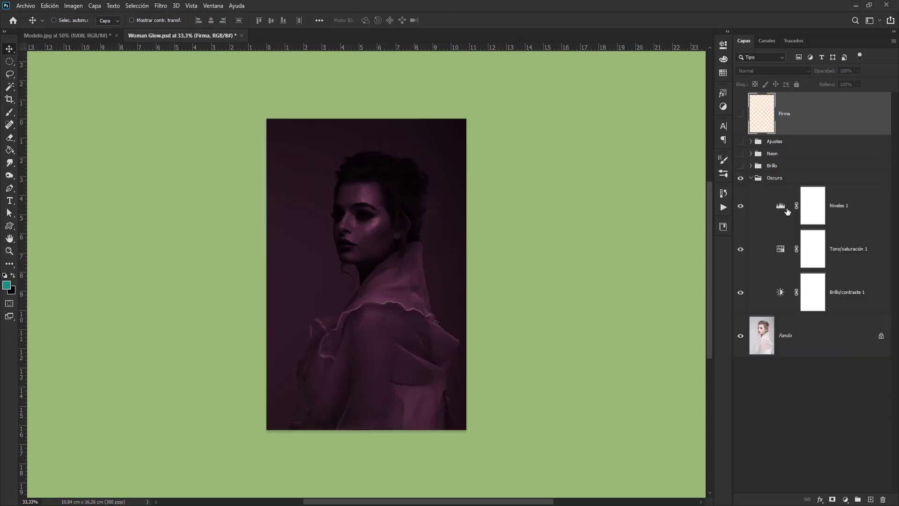
Examine the Brillo/contraste 1, Tono/saturación 1 and Niveles 1 settings, then collapse Oscuro and compare the photo with and without it
double_click(781, 293)
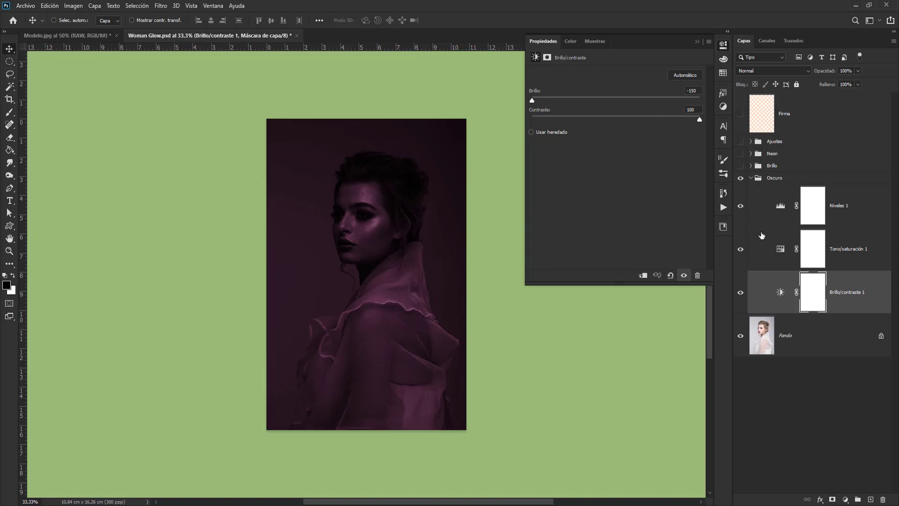
double_click(781, 250)
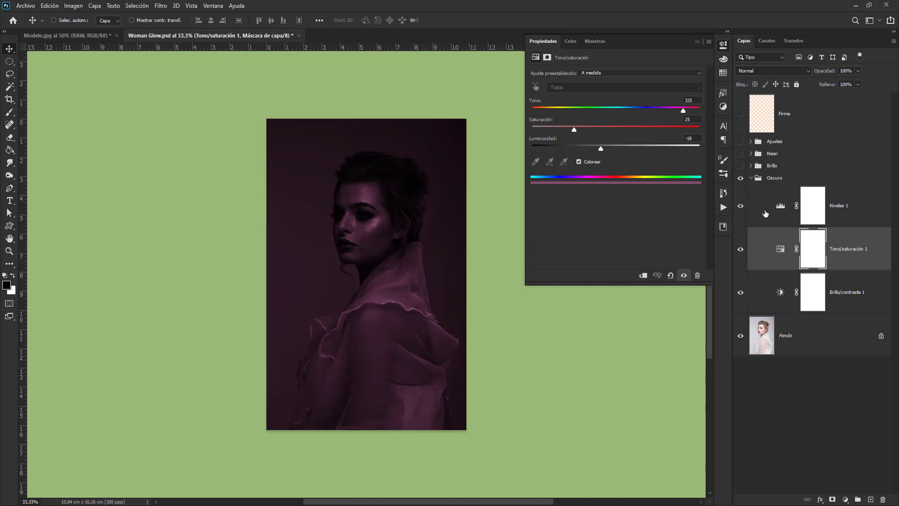
left_click(782, 211)
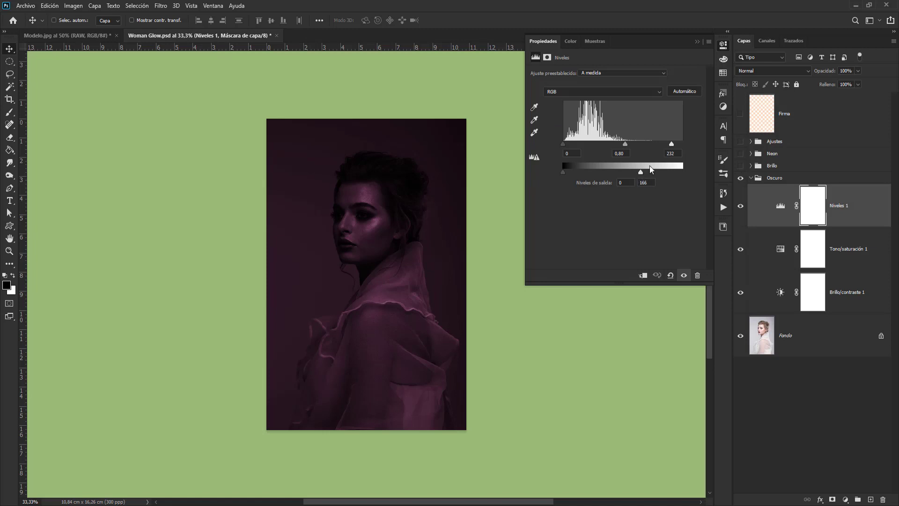
left_click(750, 177)
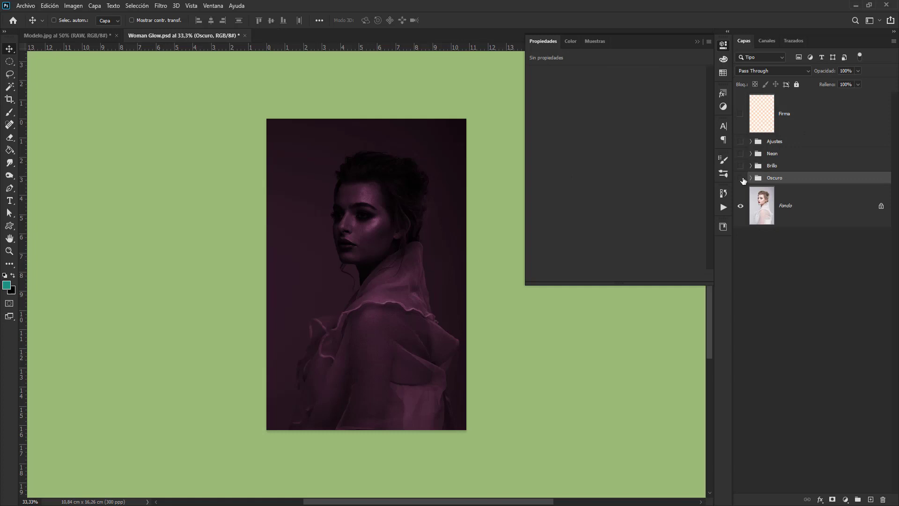
left_click(740, 178)
left_click(741, 178)
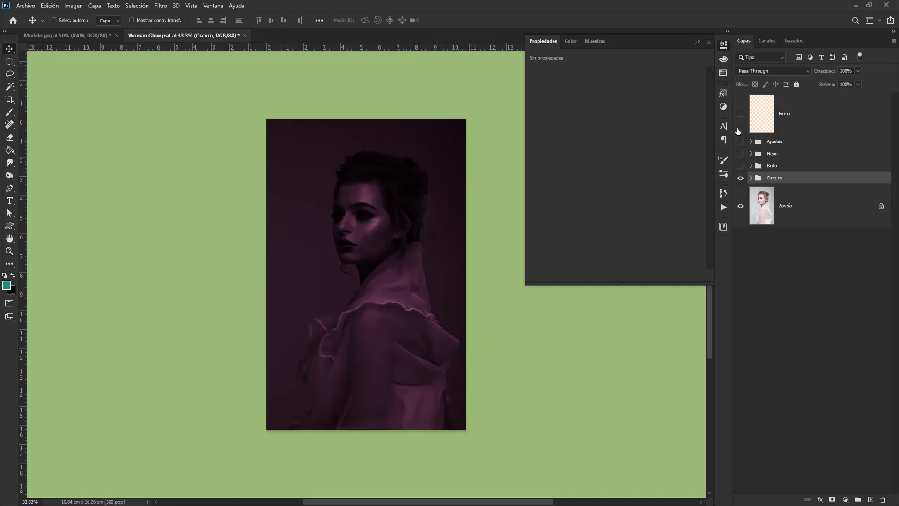
Close the adjustment properties, then show and expand the Neon group
left_click(724, 46)
left_click(741, 153)
left_click(751, 154)
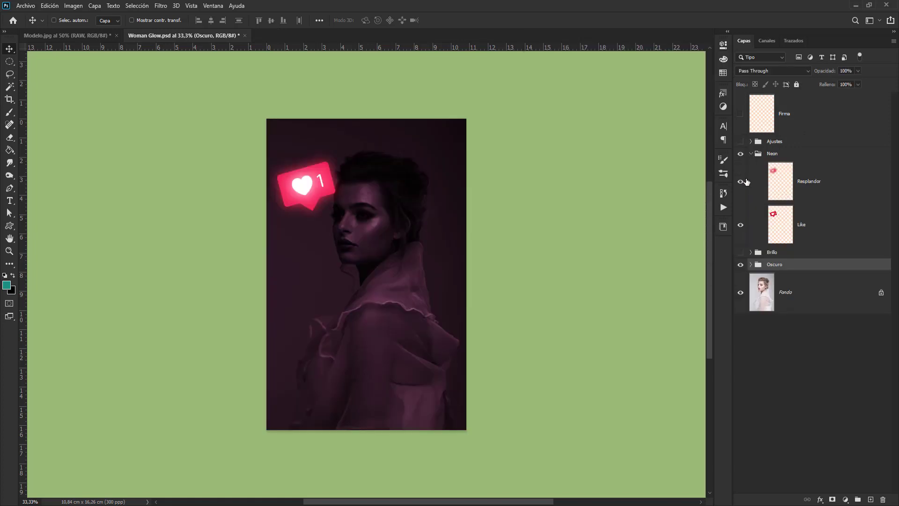
Examine the Like and Resplandor layers in Neon, look over the blur filters, and compare the image with and without Resplandor
left_click(740, 181)
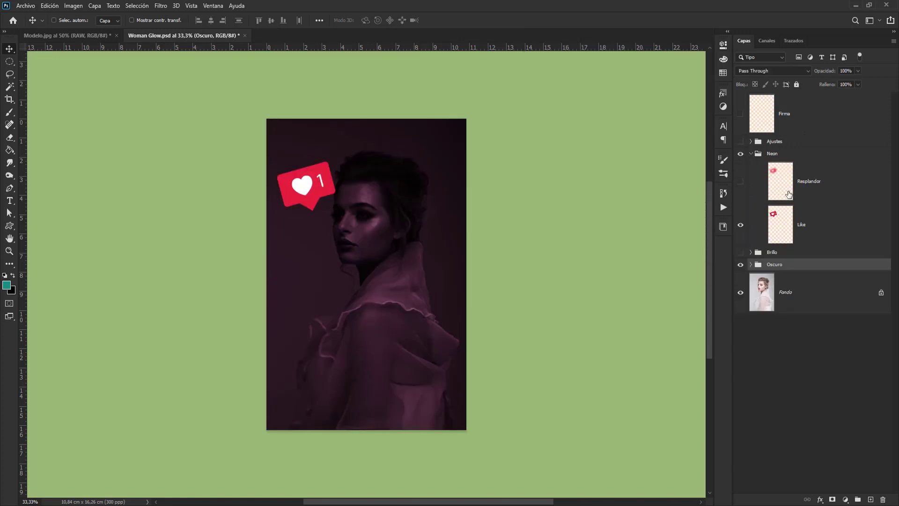
left_click(824, 229)
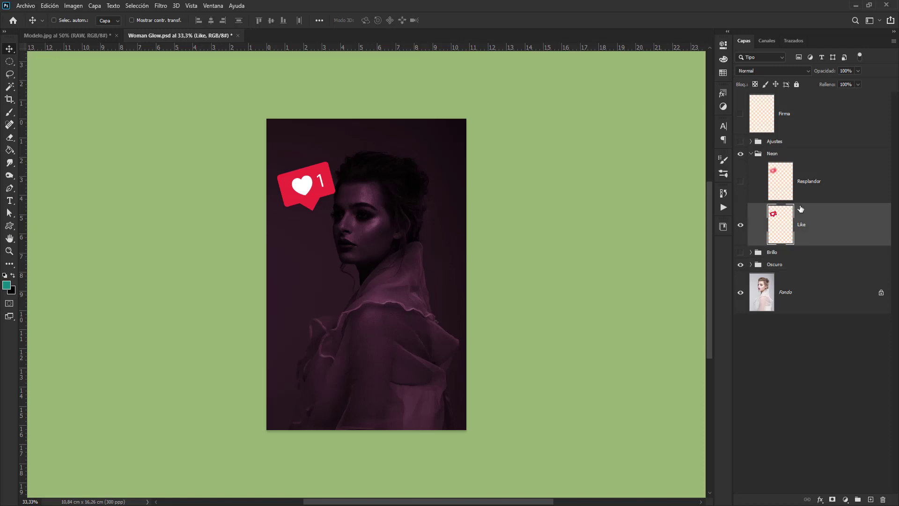
left_click(742, 184)
left_click(810, 191)
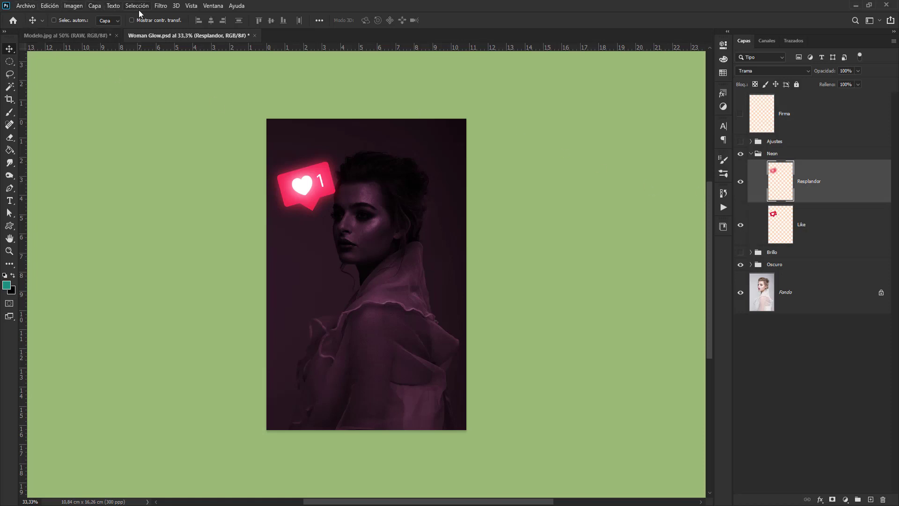
left_click(159, 6)
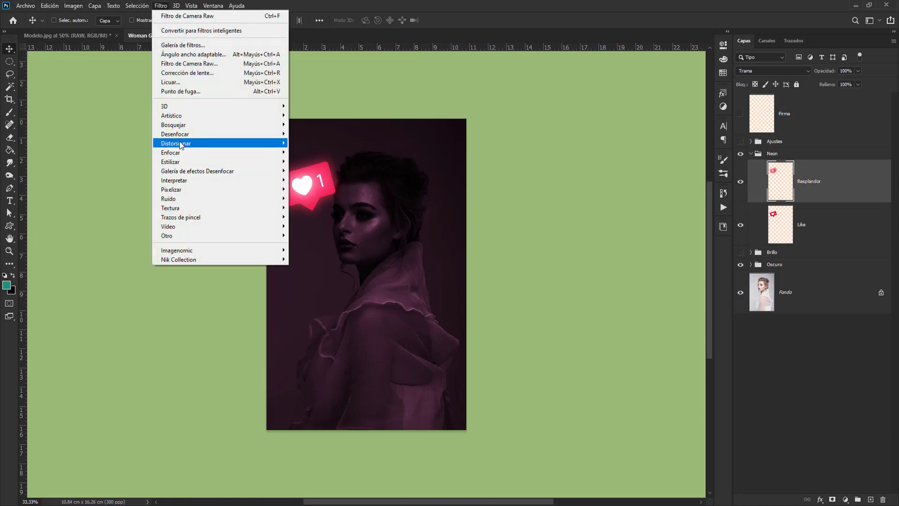
mouse_move(200, 136)
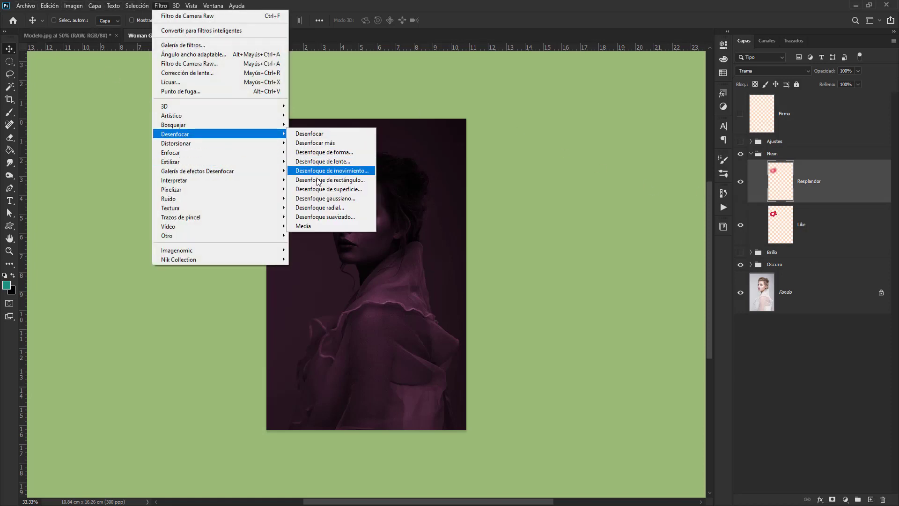
left_click(836, 195)
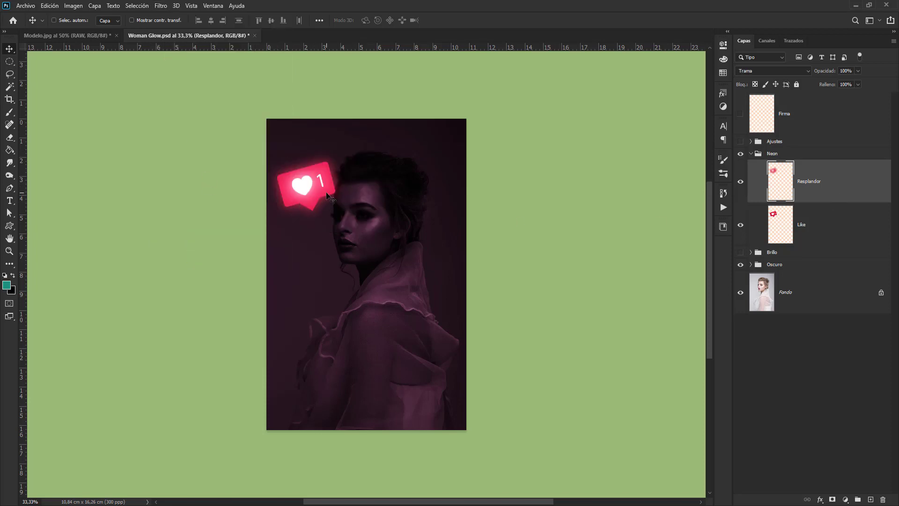
left_click(741, 181)
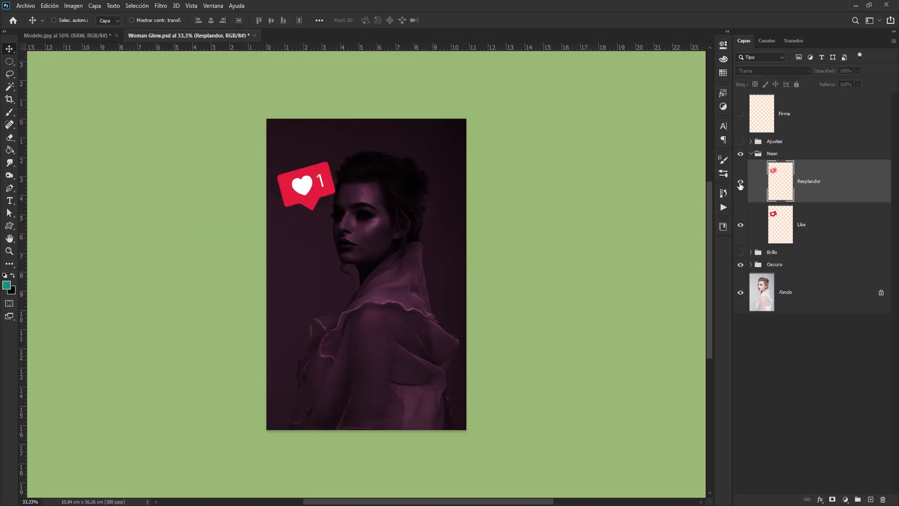
left_click(741, 182)
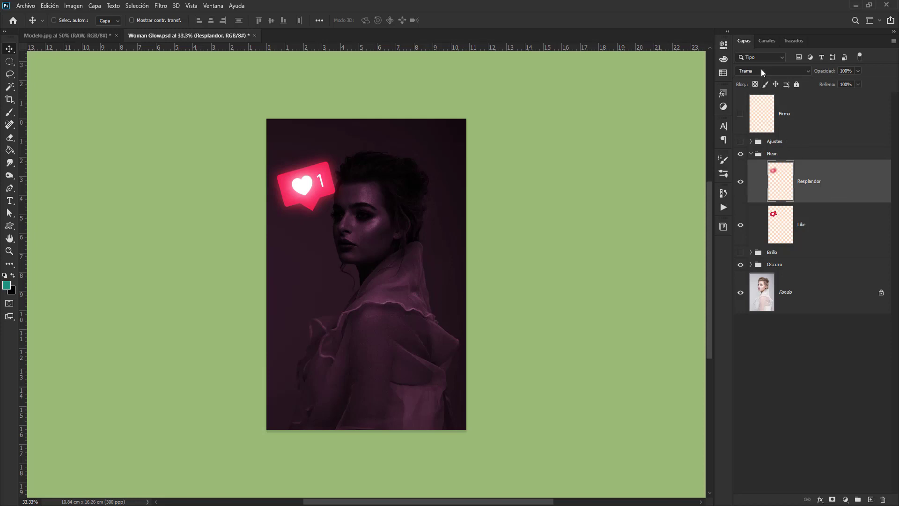
Collapse the Neon group, and show and expand the Brillo group
left_click(752, 154)
left_click(740, 154)
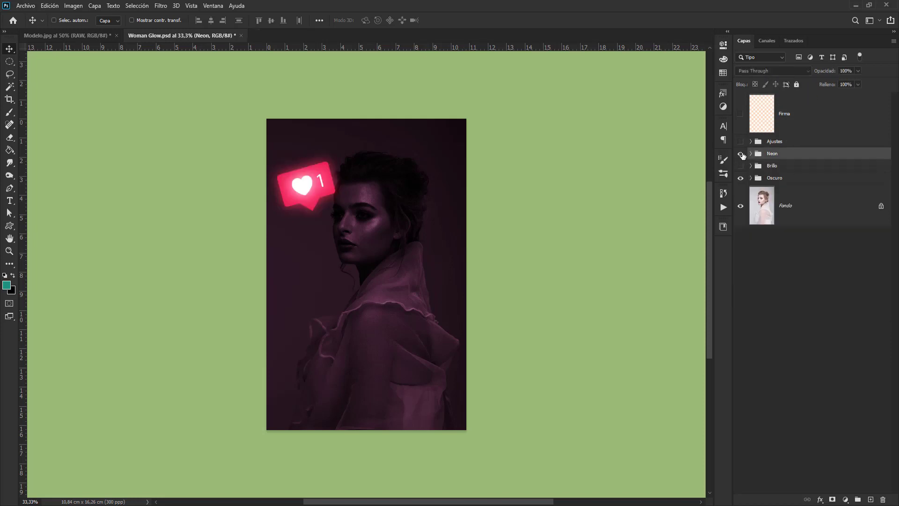
left_click(740, 166)
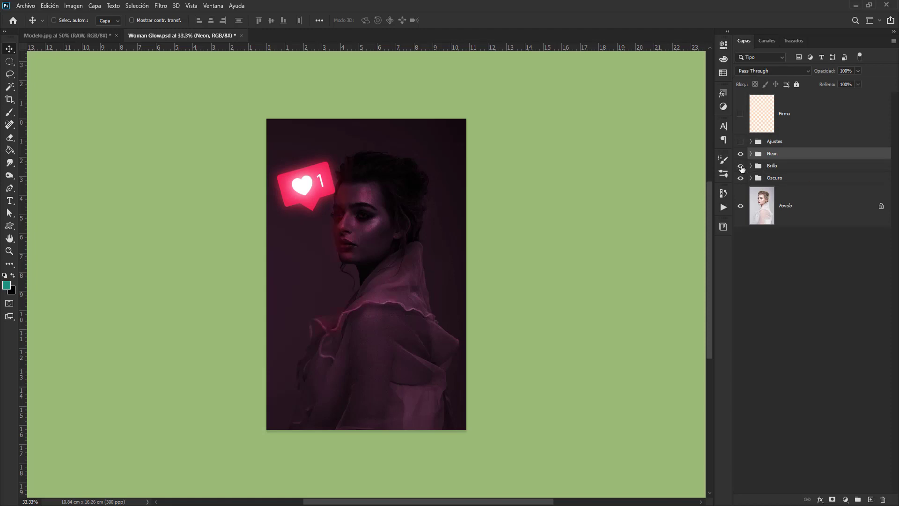
scroll(382, 259, "up", 1)
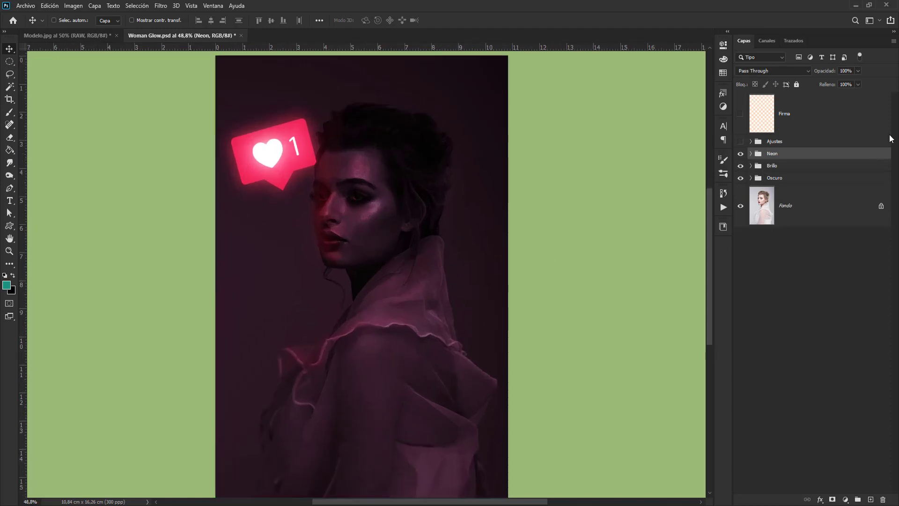
left_click(751, 166)
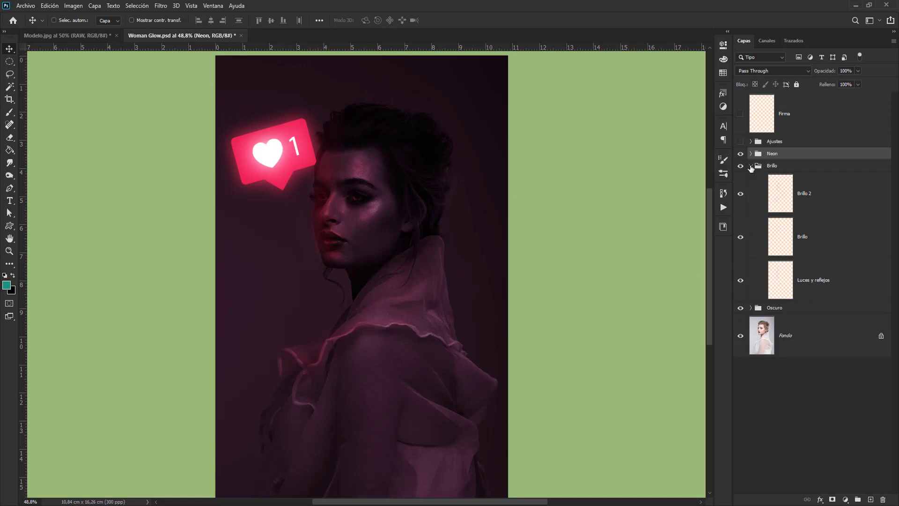
Hide the layers inside Brillo, restore Luces y reflejos and the Brillo layer one at a time to compare them, and check the Brillo layer's blend mode
left_click_drag(742, 193, 742, 284)
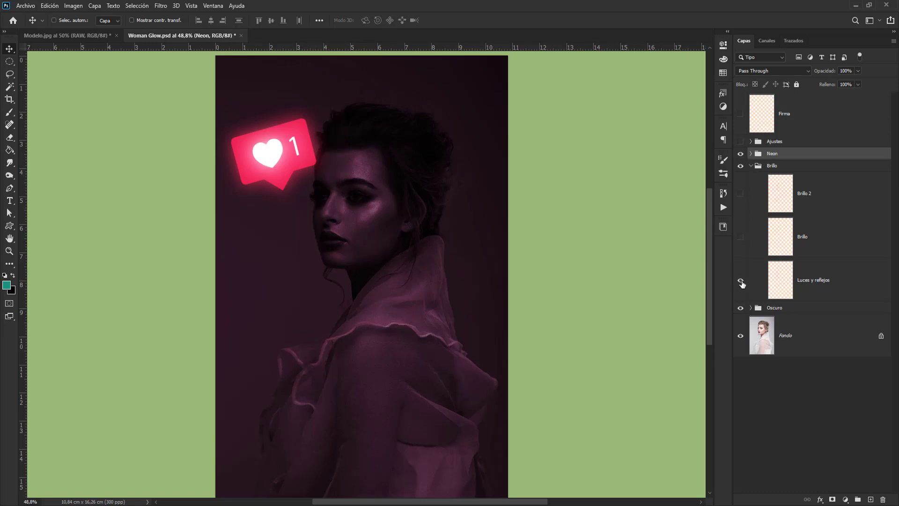
left_click(741, 281)
left_click(740, 283)
left_click(744, 281)
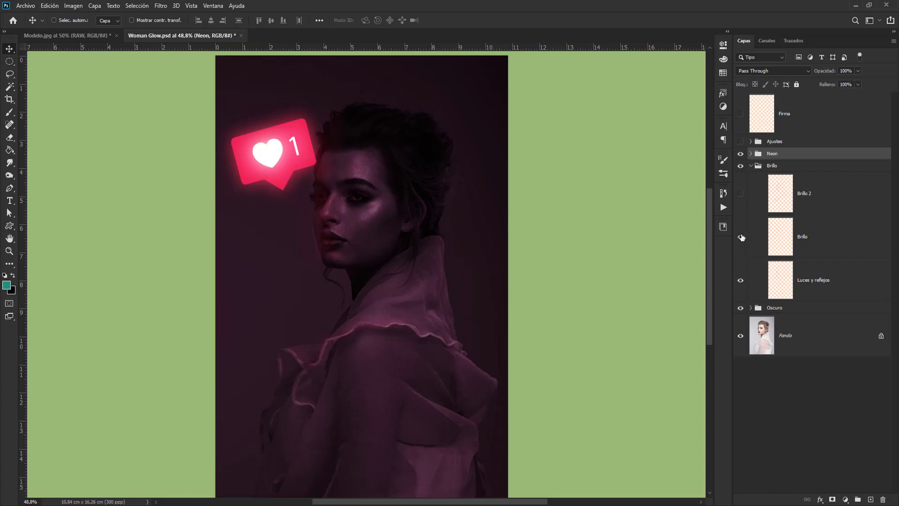
left_click(807, 240)
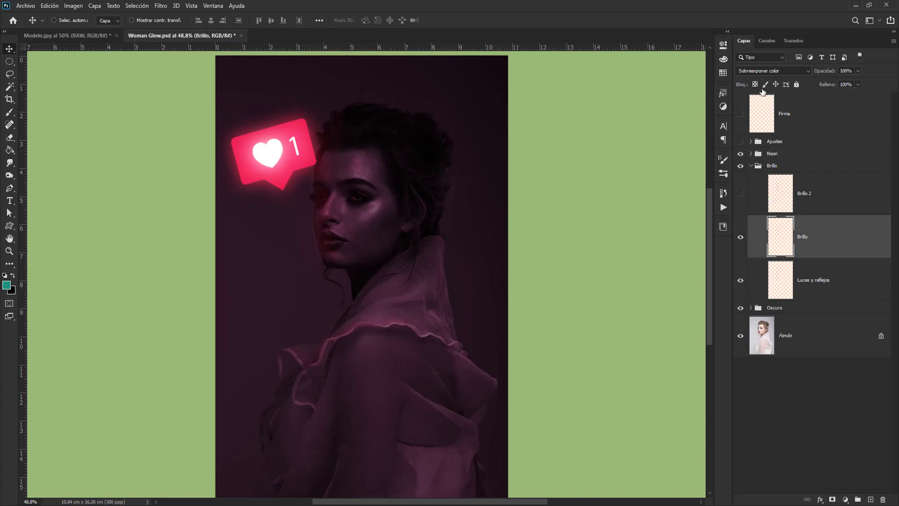
Show Brillo 2, check its blend mode while comparing the image with and without it, and collapse the Brillo group
left_click(740, 193)
left_click(822, 201)
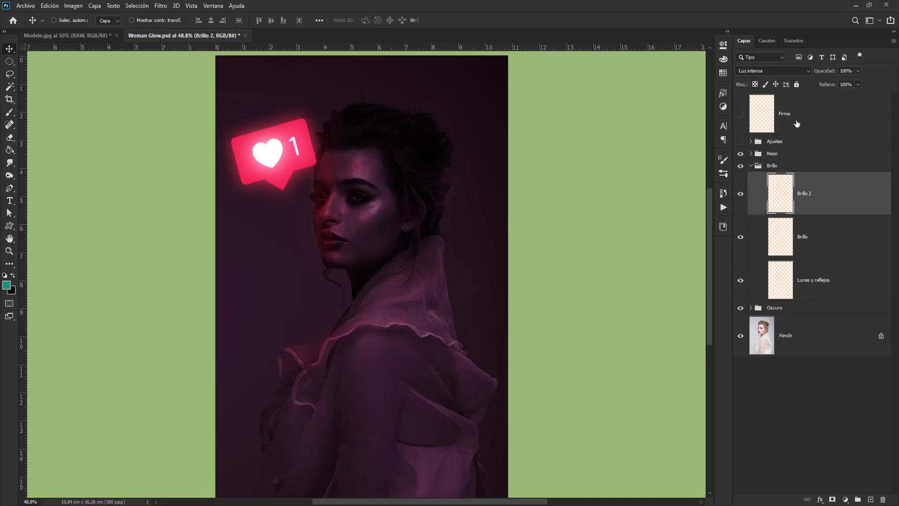
left_click(740, 193)
left_click(741, 195)
left_click(742, 196)
left_click(742, 196)
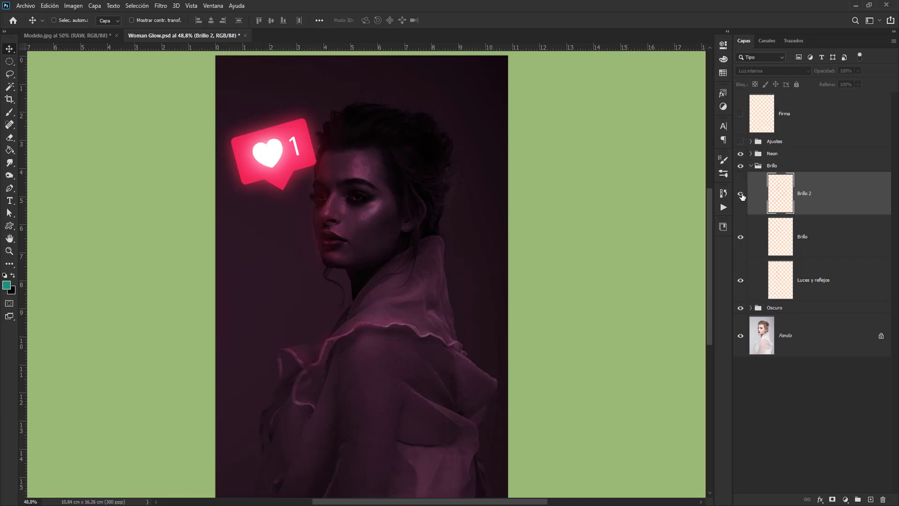
left_click(752, 166)
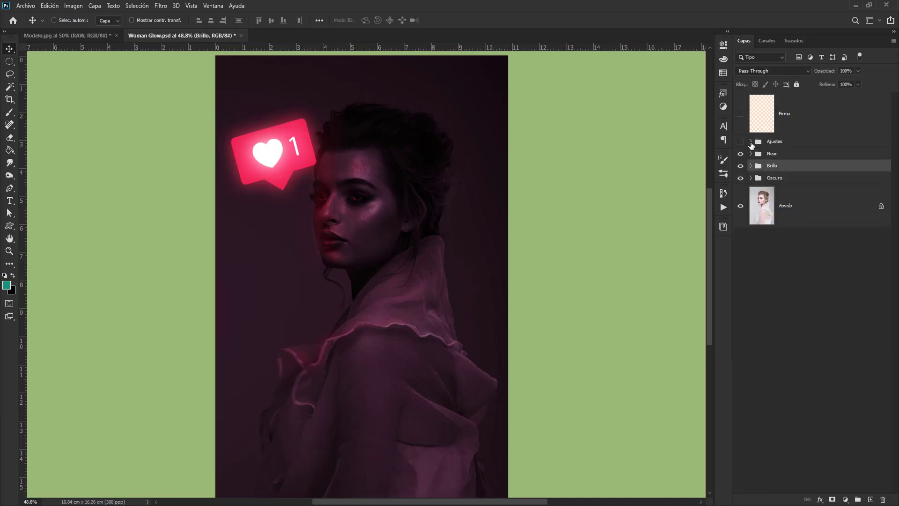
Expand and show the Ajustes group, hide its layers above Filtro de fotografía 1, and examine that photo filter's settings
left_click(751, 141)
left_click(741, 141)
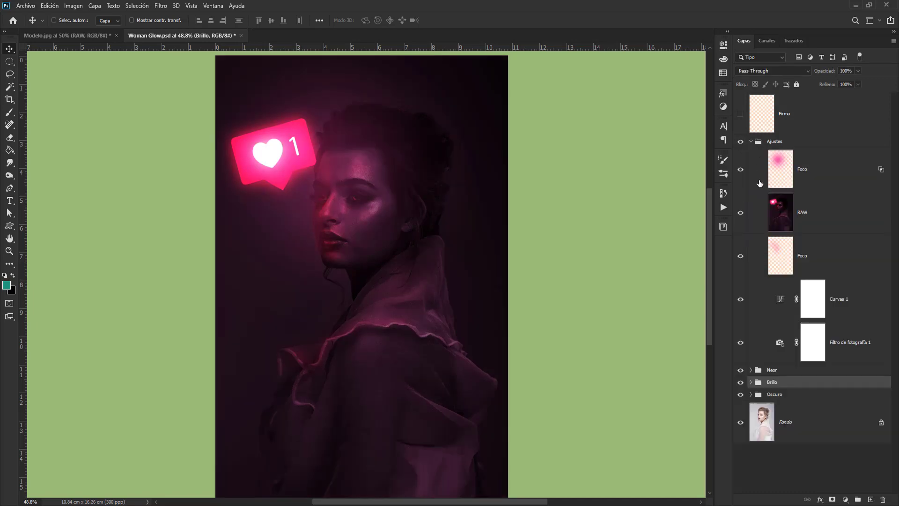
left_click_drag(740, 169, 740, 299)
double_click(781, 343)
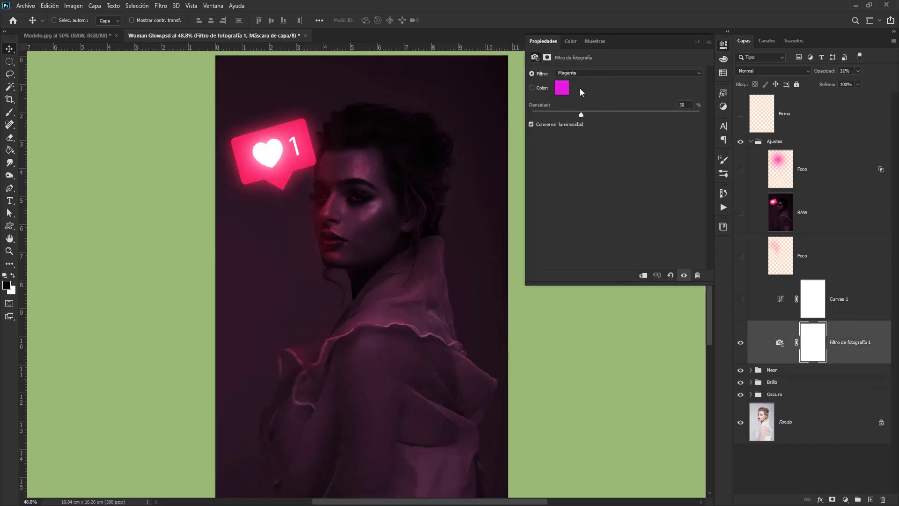
Show Curvas 1, examine its RGB, Rojo and Azul curves, compare the image with and without it, and close the properties
left_click(740, 299)
double_click(781, 299)
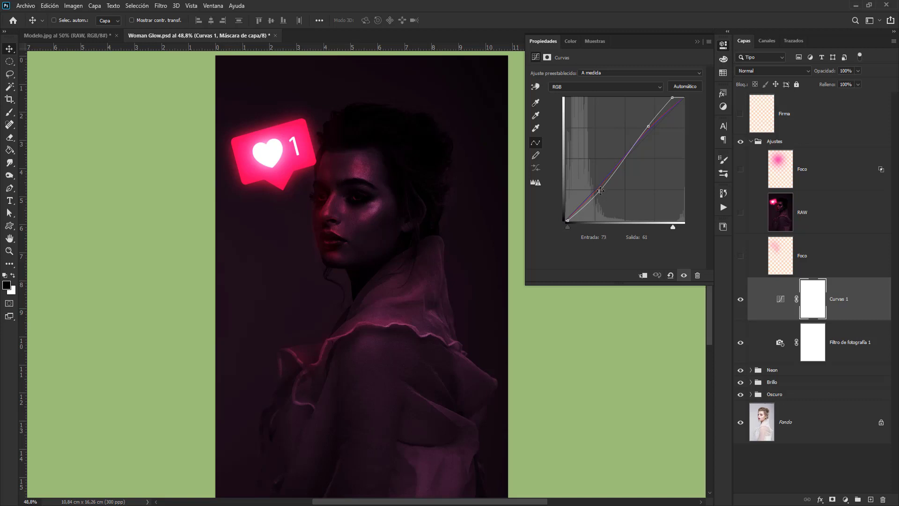
left_click(581, 87)
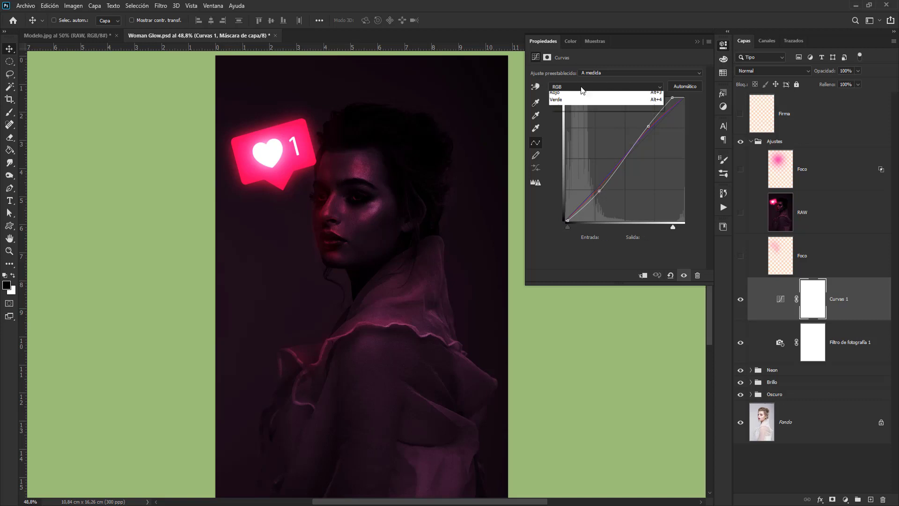
left_click(576, 103)
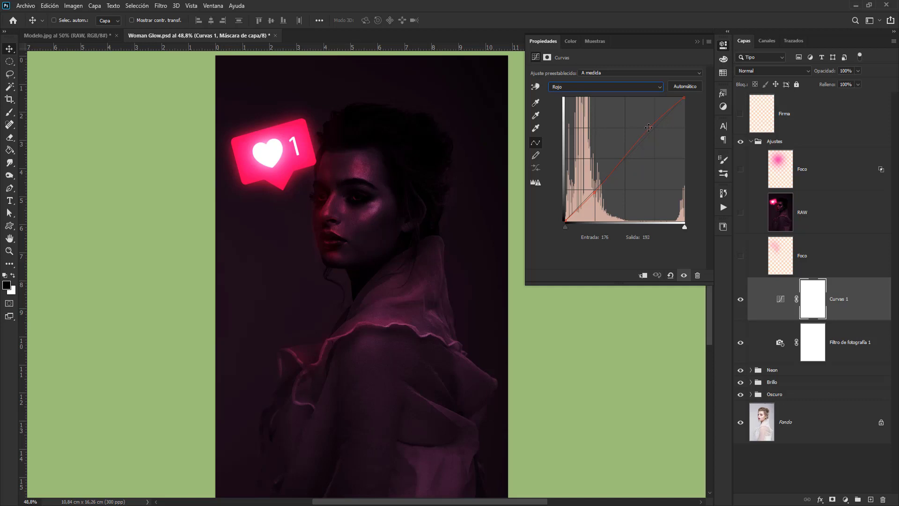
left_click(625, 86)
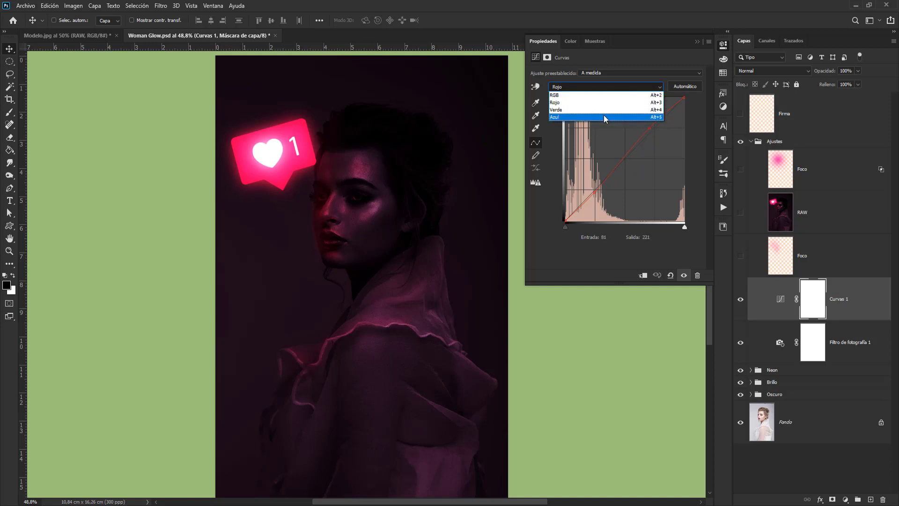
left_click(603, 117)
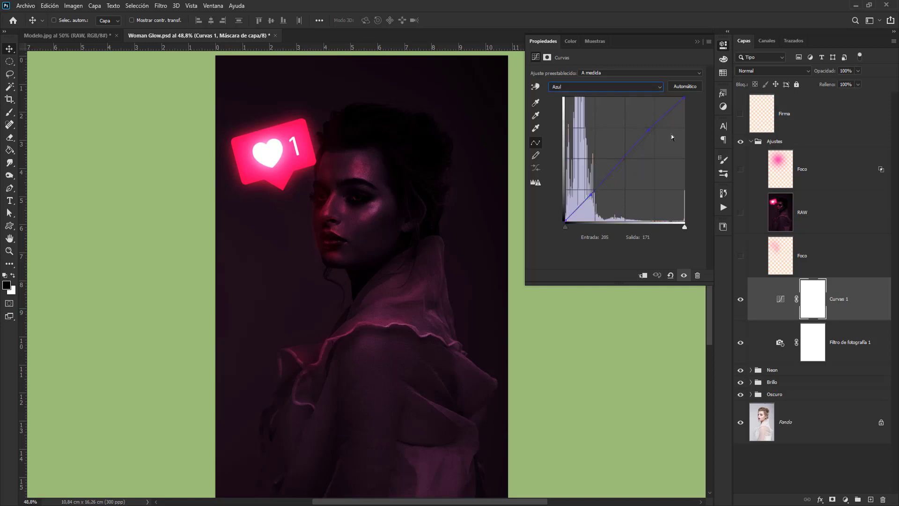
left_click(741, 300)
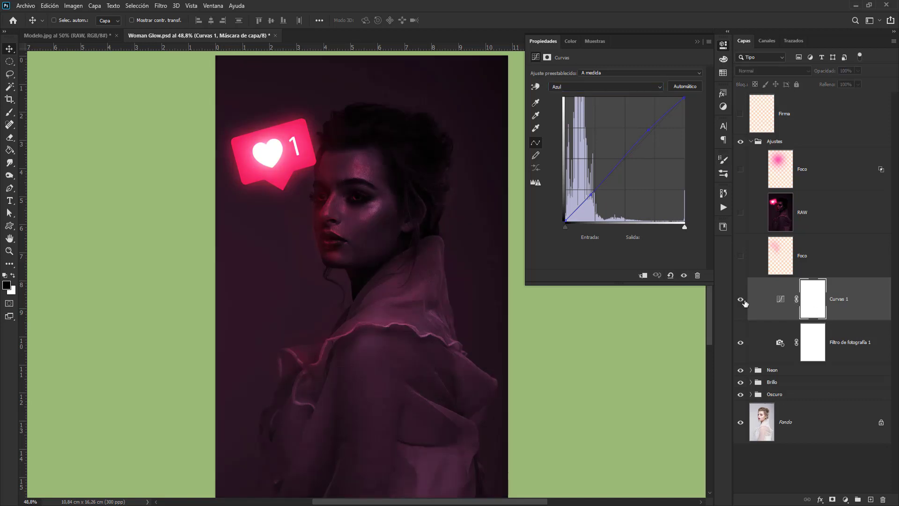
left_click(741, 300)
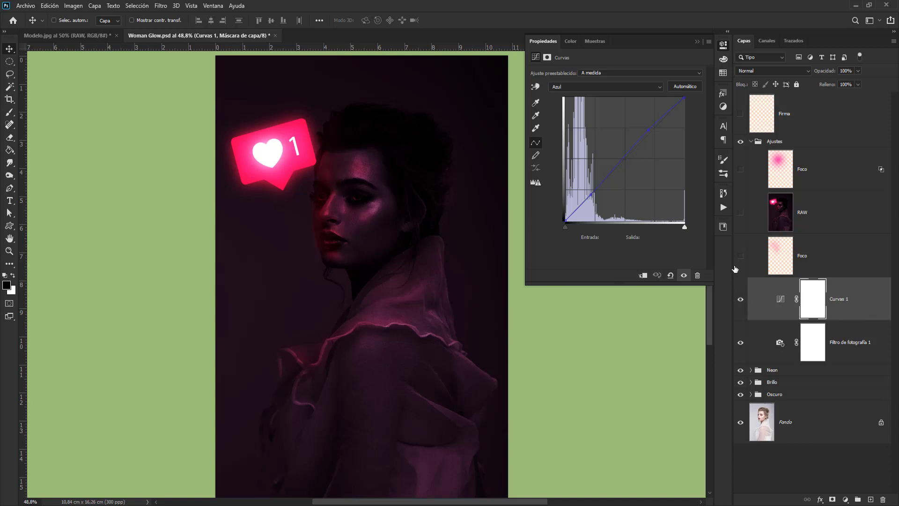
left_click(723, 45)
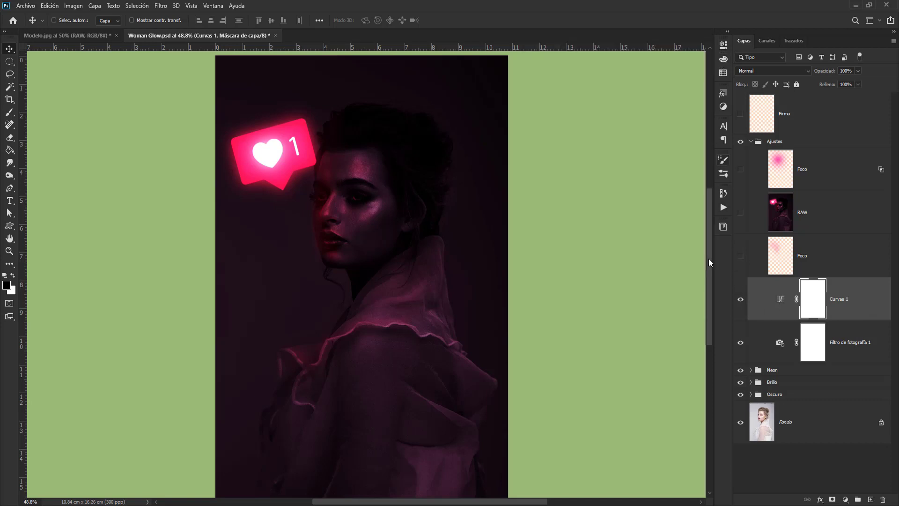
Show the Foco layer above Curvas 1, check its blend mode and opacity, and compare the image with and without it
left_click(741, 256)
left_click(826, 260)
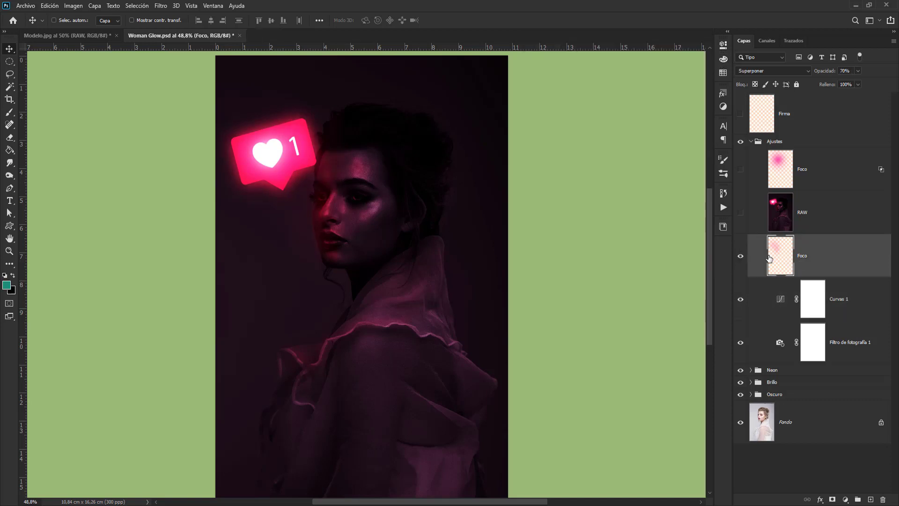
left_click(740, 257)
left_click(742, 257)
Show the RAW layer in Ajustes, compare the image with and without it, and select the layer
left_click(742, 213)
left_click(742, 214)
left_click(742, 213)
left_click(806, 218)
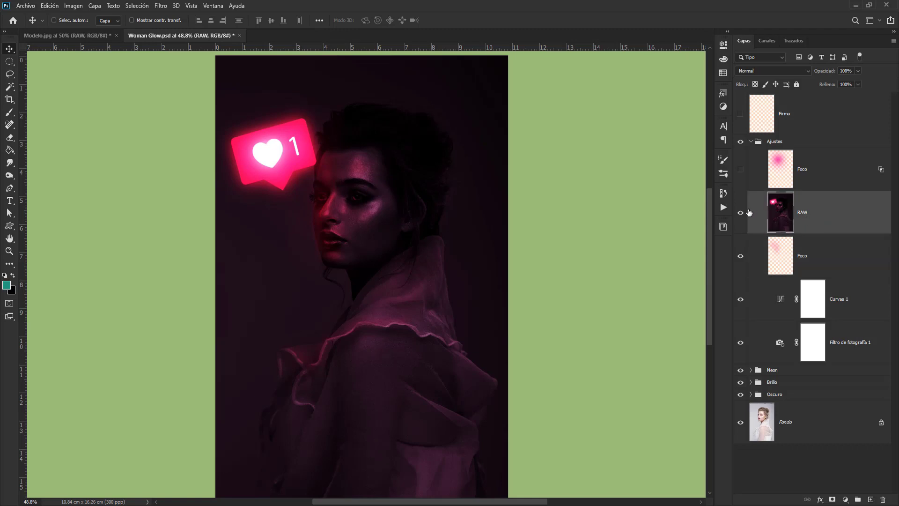
Show the Foco layer above RAW, check its blend mode, and collapse the Ajustes group
left_click(741, 171)
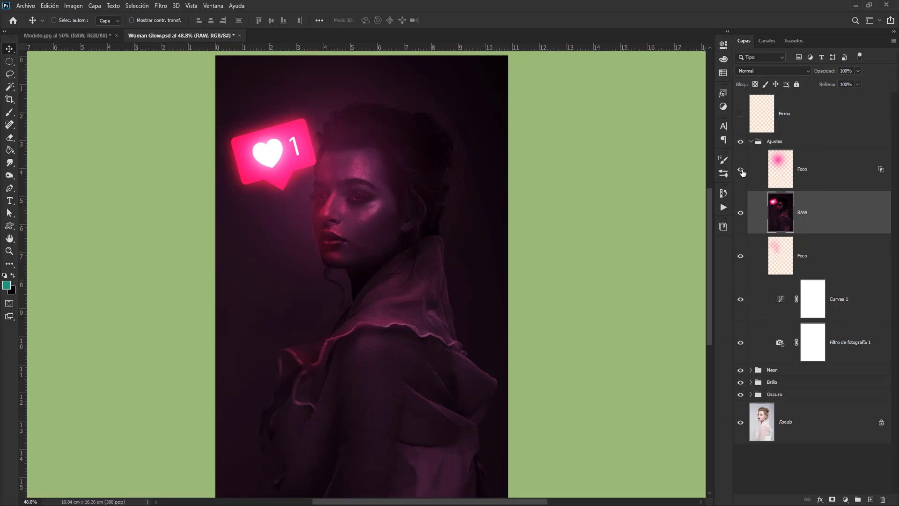
left_click(818, 173)
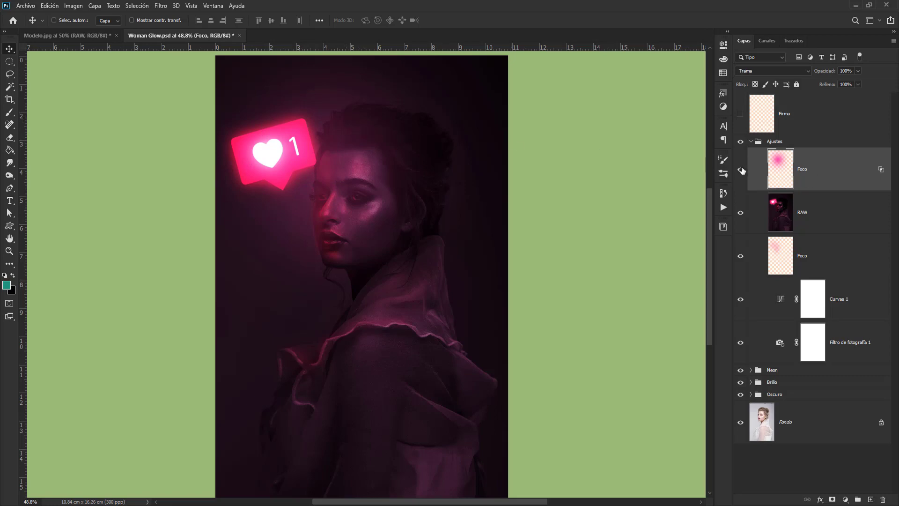
left_click(769, 145)
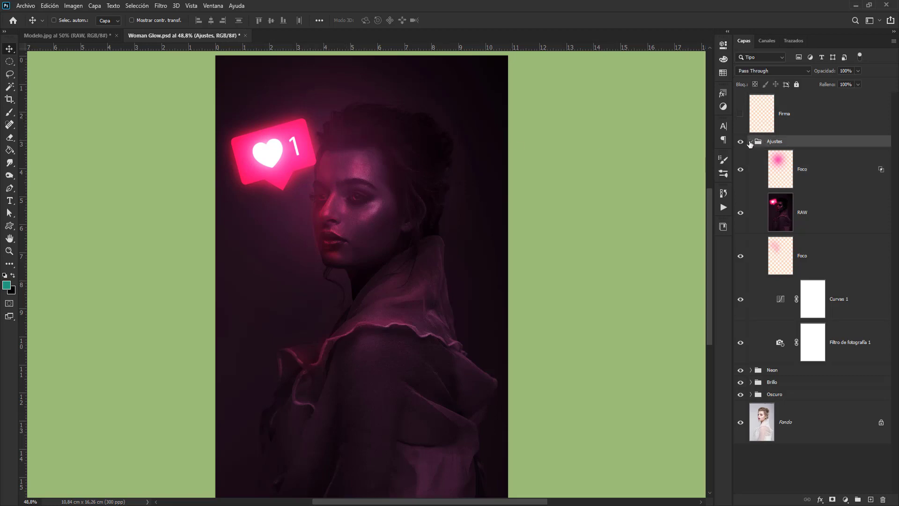
left_click(752, 141)
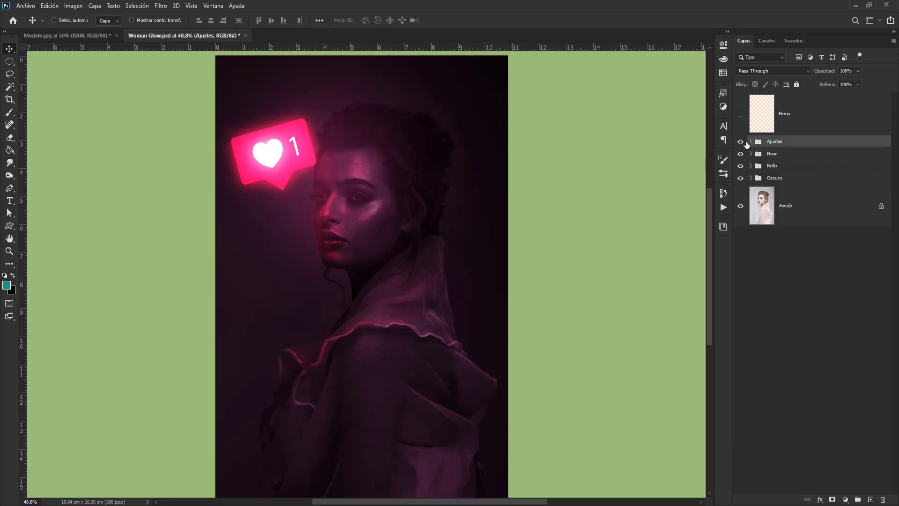
Show the Firma layer in Woman Glow.psd, view the whole image, and return to the Modelo.jpg document
left_click(741, 113)
scroll(570, 271, "down", 1)
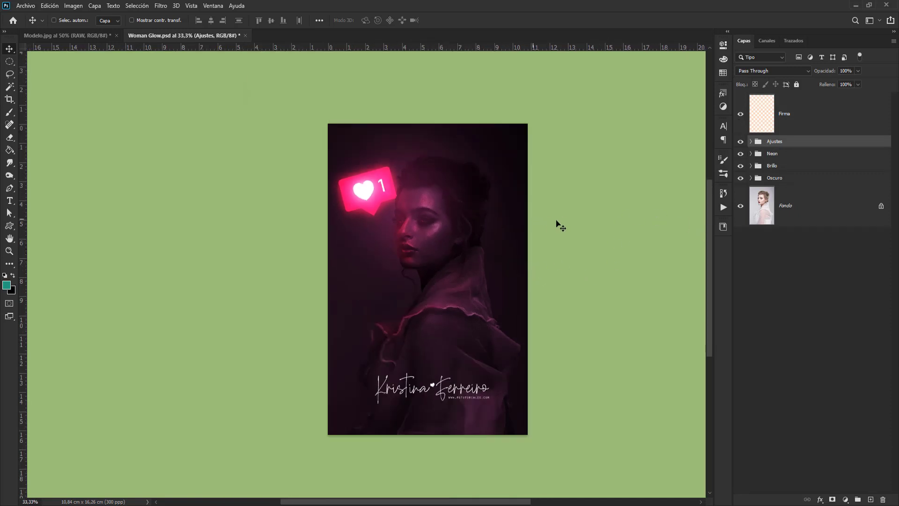
left_click(68, 35)
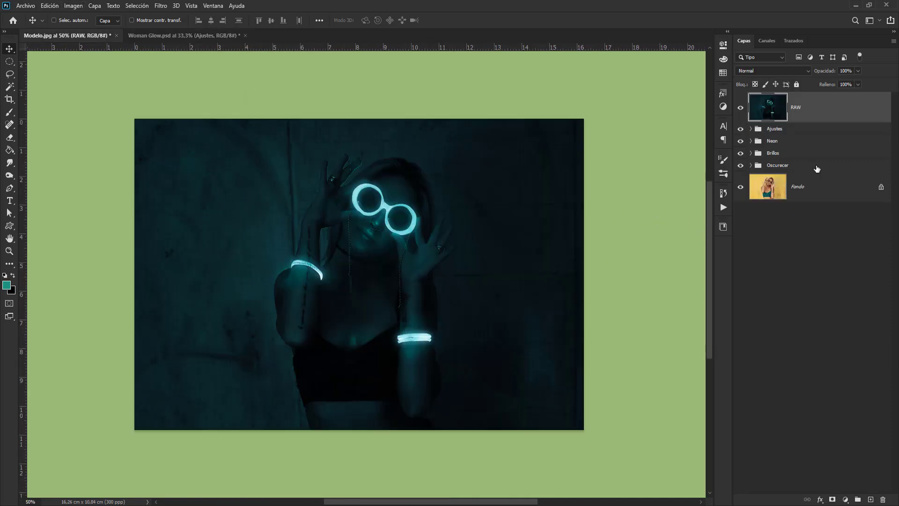